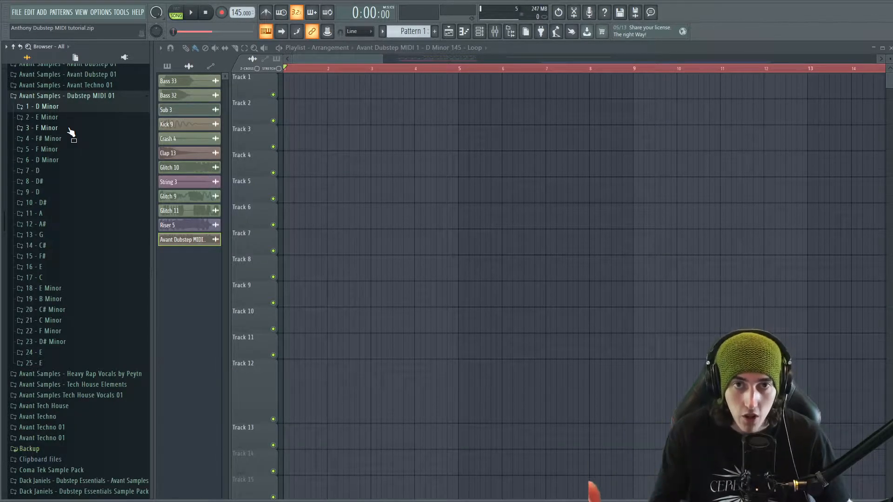
# - Expand the 1 - D Minor folder and its Loops subfolder in the sample browser, and widen the browser to show full file names
pyautogui.click(64, 110)
pyautogui.click(64, 111)
pyautogui.click(64, 111)
pyautogui.click(50, 111)
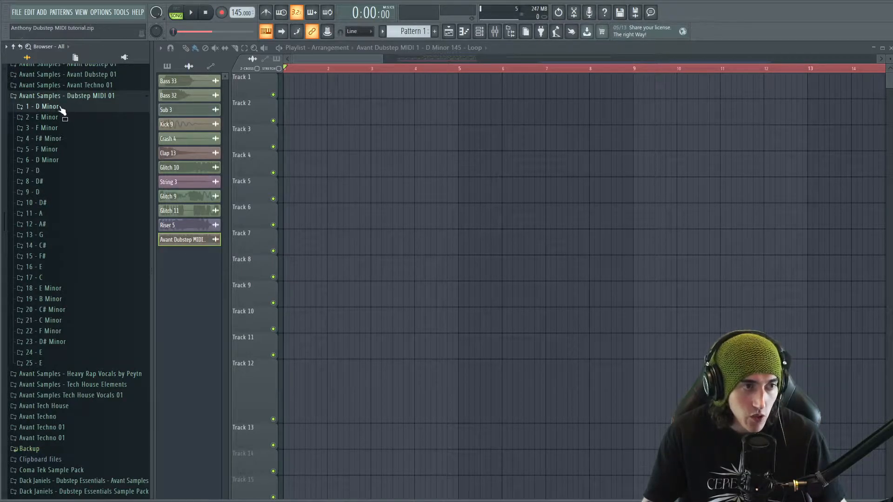
pyautogui.click(59, 108)
pyautogui.click(60, 117)
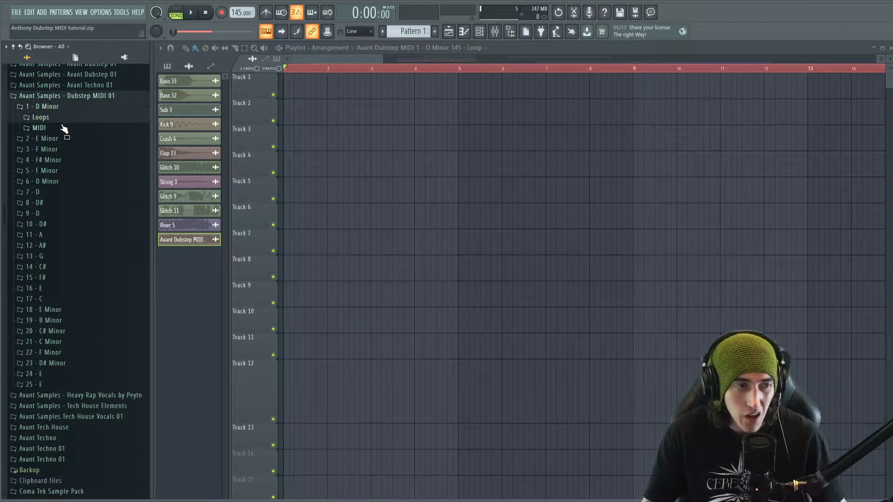
pyautogui.click(57, 119)
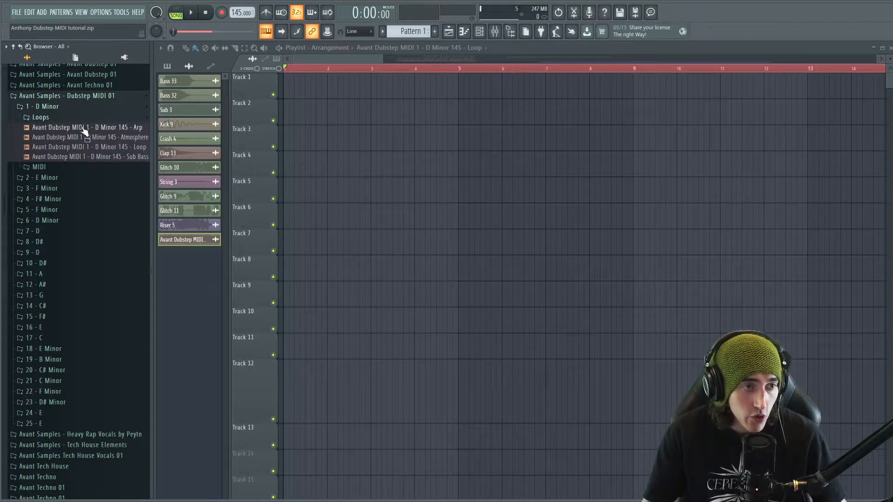
pyautogui.click(45, 118)
pyautogui.click(46, 118)
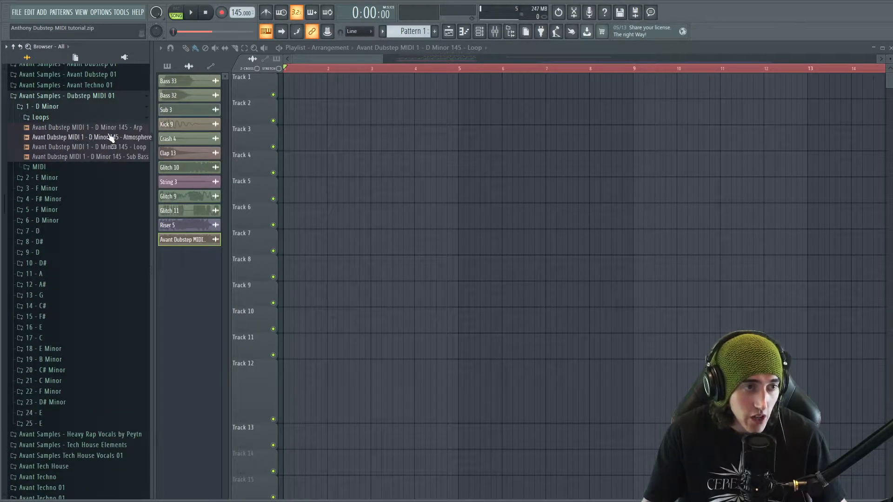
pyautogui.moveTo(154, 124); pyautogui.dragTo(145, 154)
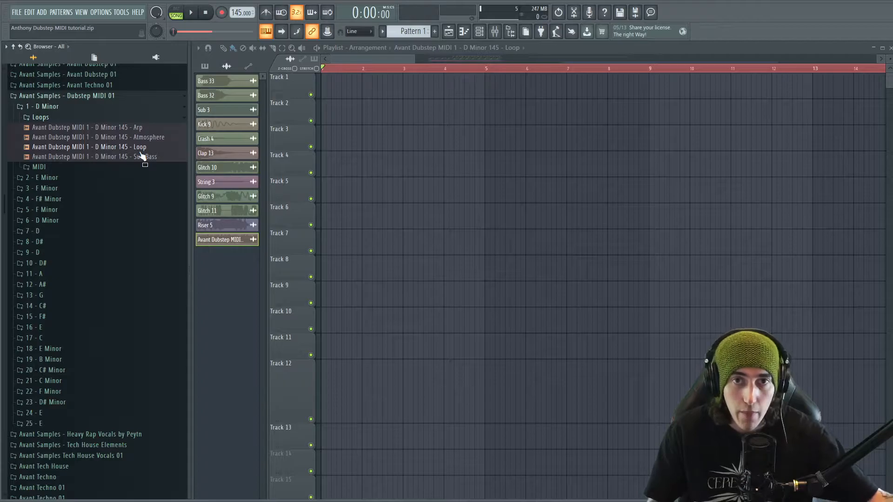
# - Collapse and reopen the 1 - D Minor folder, and preview its Loop sample
pyautogui.click(56, 107)
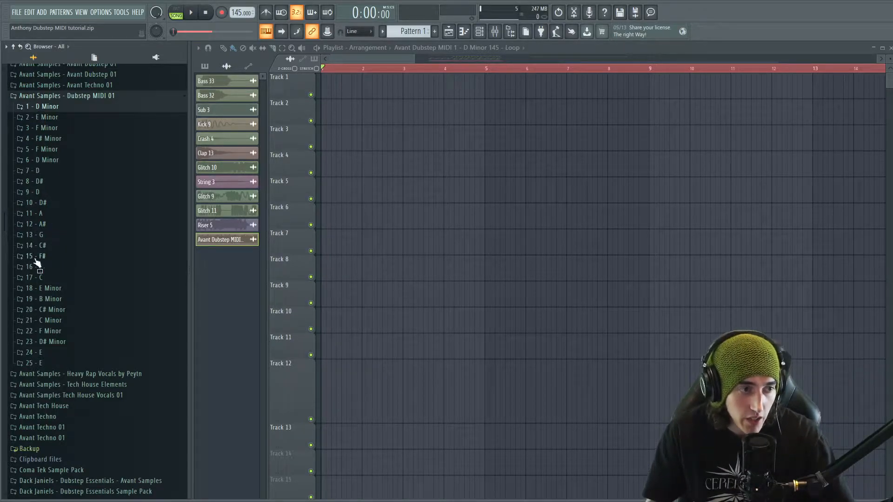
pyautogui.click(60, 110)
pyautogui.click(60, 109)
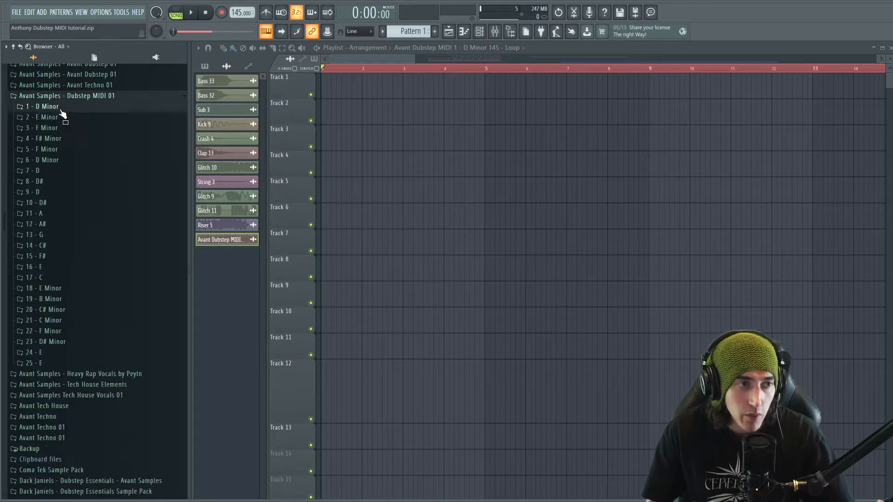
pyautogui.click(61, 111)
pyautogui.click(61, 110)
pyautogui.click(60, 110)
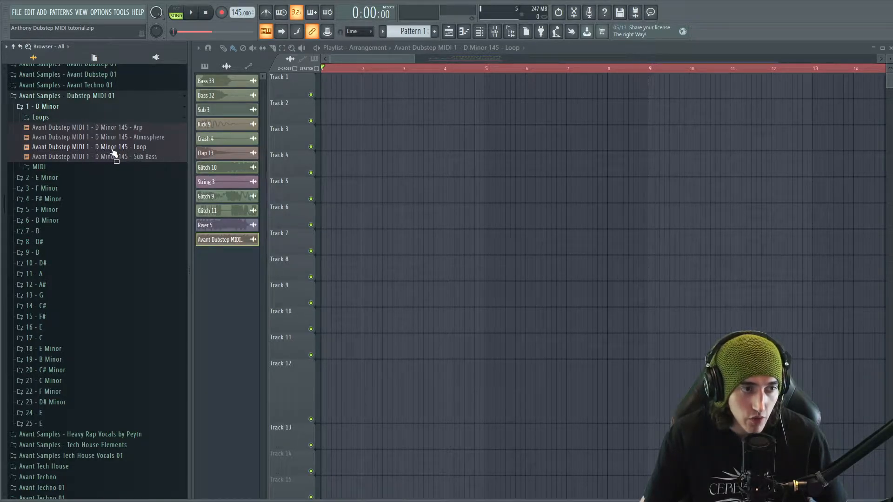
pyautogui.click(112, 149)
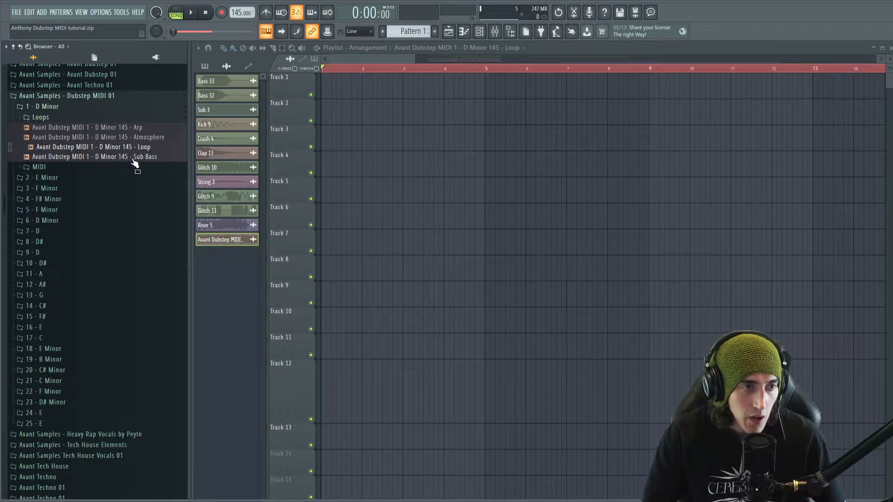
# - Place the D Minor Sub Bass, Atmosphere and Arp loops on Tracks 1, 2 and 3, aligned to the start of bar 1
pyautogui.moveTo(128, 160); pyautogui.dragTo(361, 96)
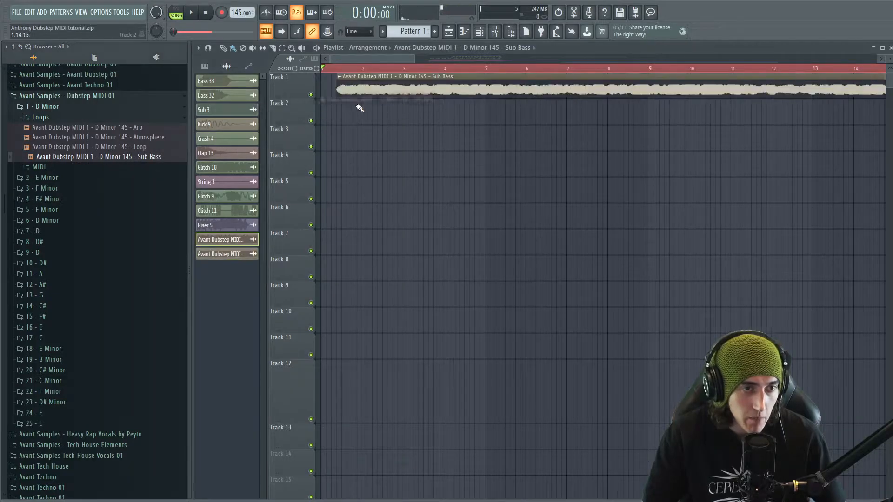
pyautogui.moveTo(136, 138); pyautogui.dragTo(400, 114)
pyautogui.moveTo(112, 127); pyautogui.dragTo(426, 157)
pyautogui.hotkey('ctrl', 'a')
pyautogui.moveTo(350, 79); pyautogui.dragTo(334, 80)
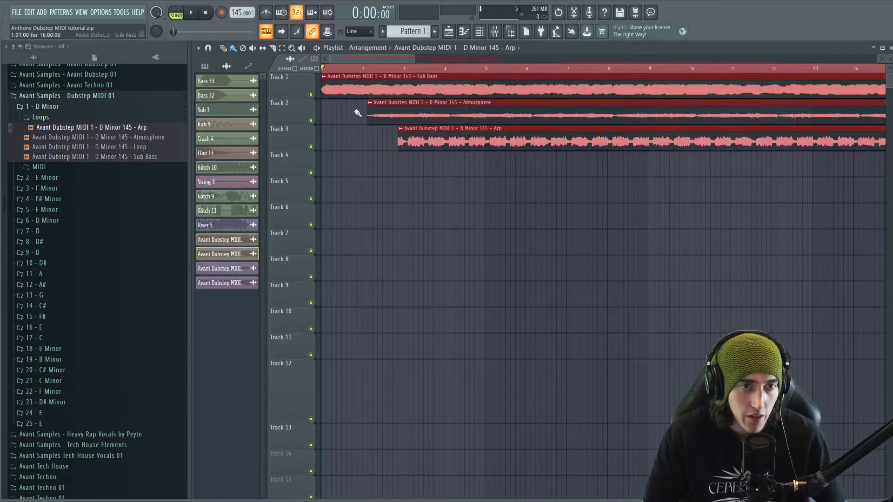
pyautogui.click(426, 189)
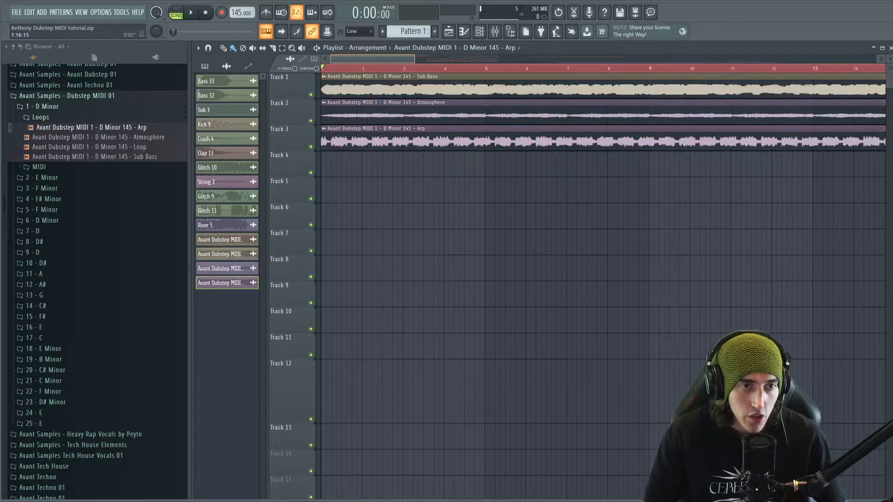
# - Play the arrangement, soloing the Arp, Atmosphere and Sub Bass tracks in turn, and restore all tracks before stopping playback
pyautogui.scroll(-4, 356, 63)
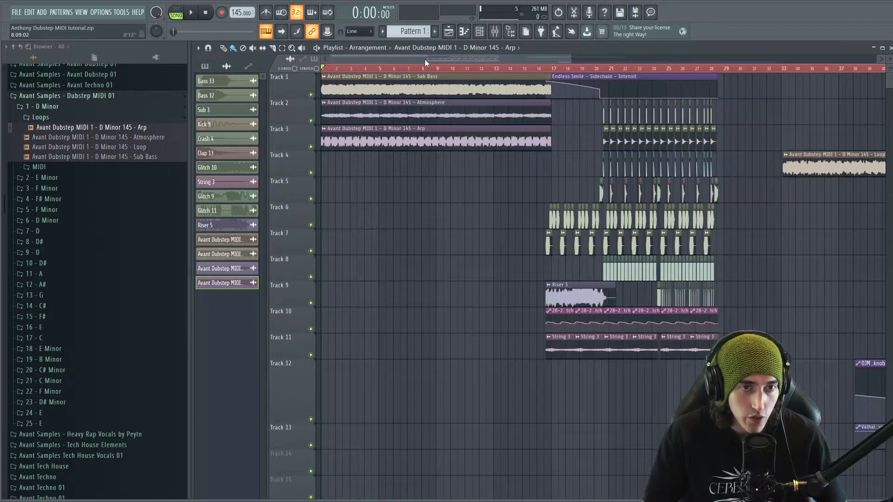
pyautogui.scroll(4, 427, 63)
pyautogui.press('space')
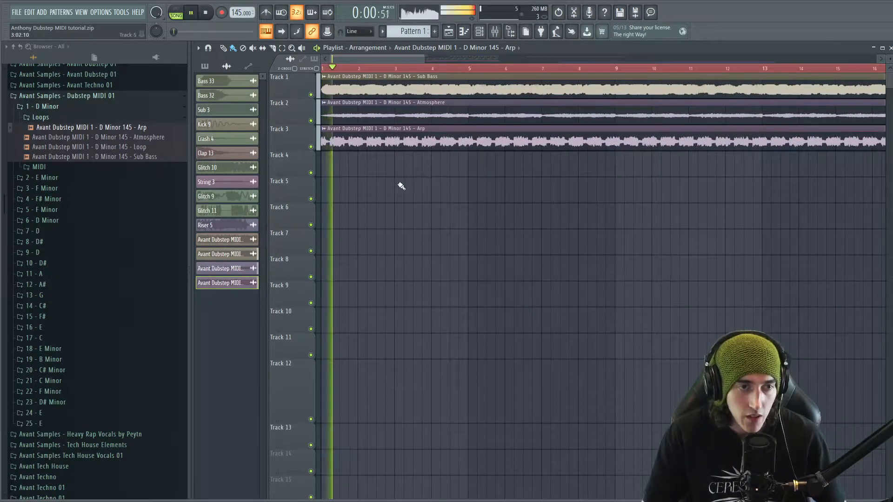
pyautogui.rightClick(311, 146)
pyautogui.rightClick(310, 121)
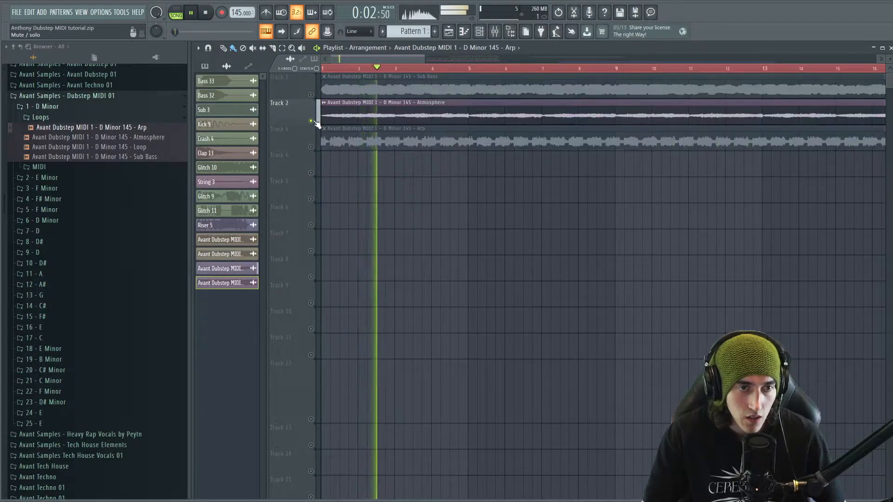
pyautogui.rightClick(310, 94)
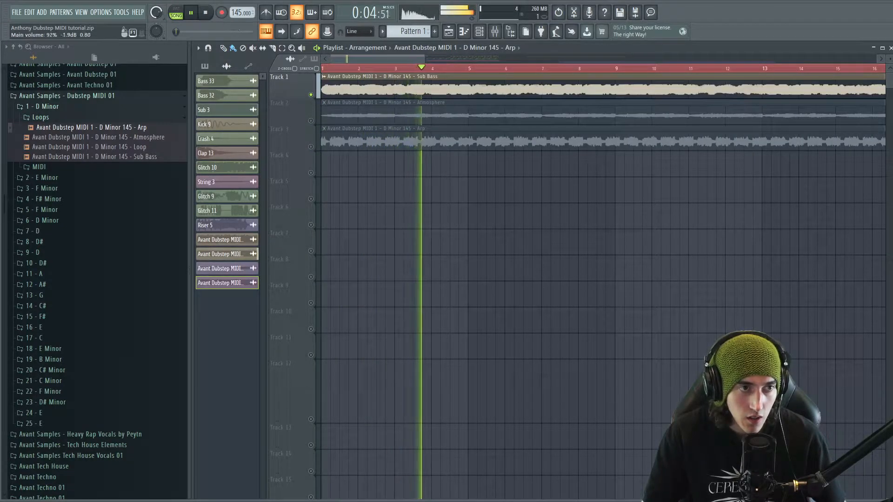
pyautogui.rightClick(311, 120)
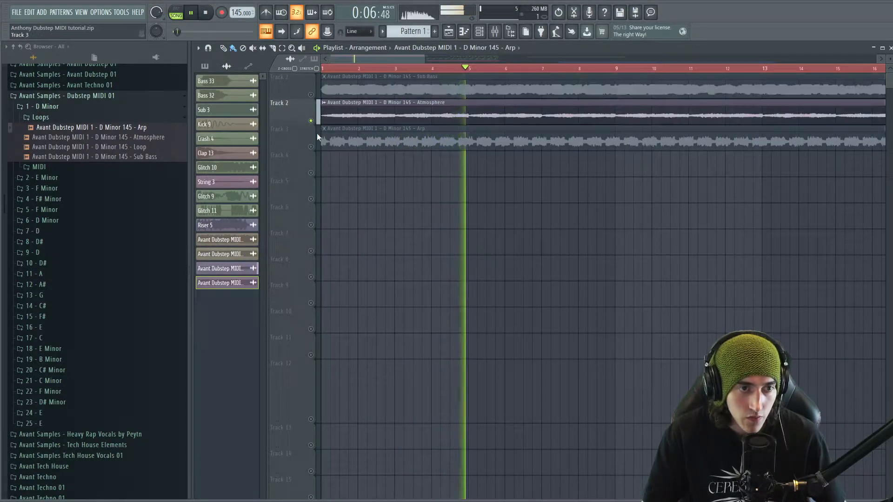
pyautogui.rightClick(310, 146)
pyautogui.rightClick(311, 147)
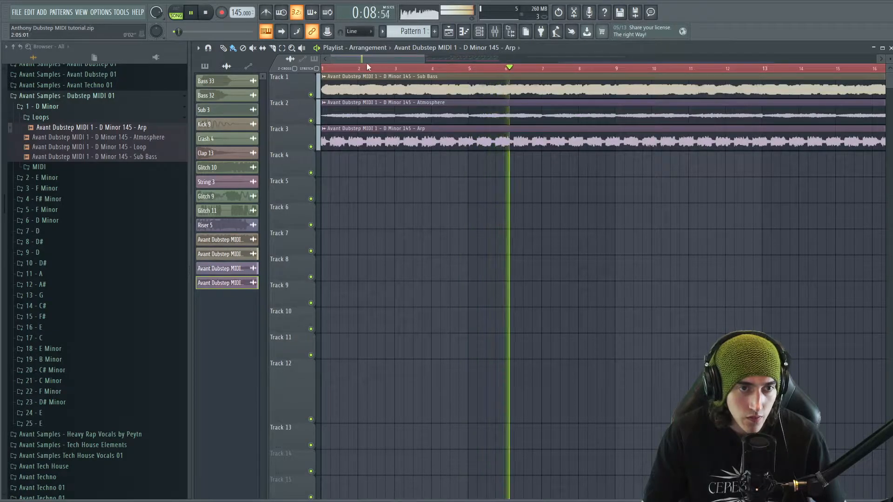
pyautogui.press('space')
# - Delete the Sub Bass, Atmosphere and Arp clips from Tracks 1 to 3 of the playlist
pyautogui.rightClick(382, 94)
pyautogui.rightClick(389, 115)
pyautogui.rightClick(396, 140)
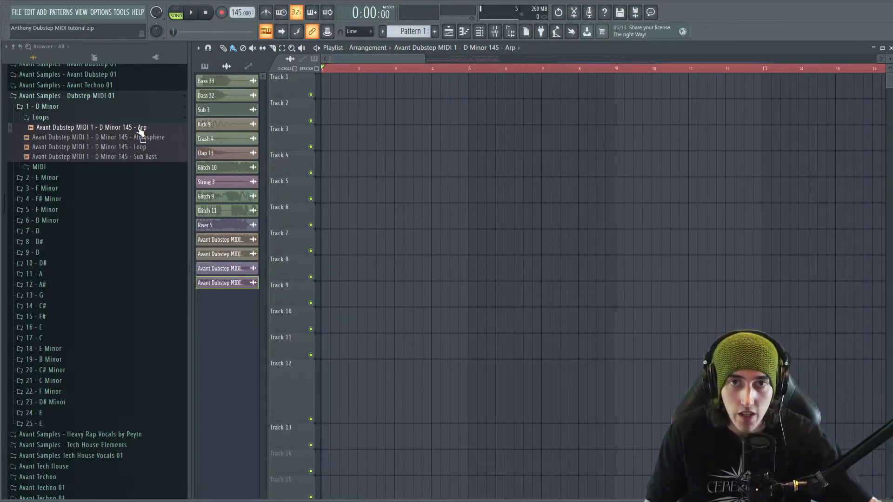
pyautogui.moveTo(141, 134); pyautogui.dragTo(399, 134)
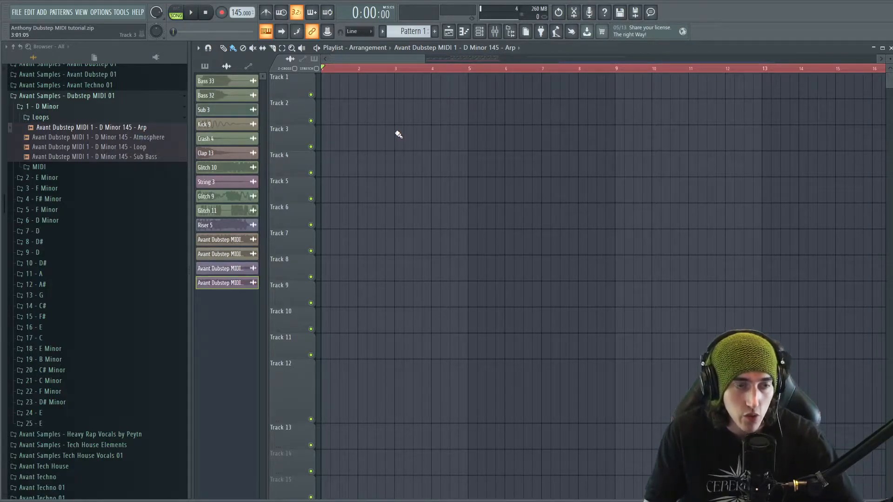
# - Show the MIDI files of the 1 - D Minor folder instead of its loops, and create a new empty pattern
pyautogui.click(83, 118)
pyautogui.click(84, 128)
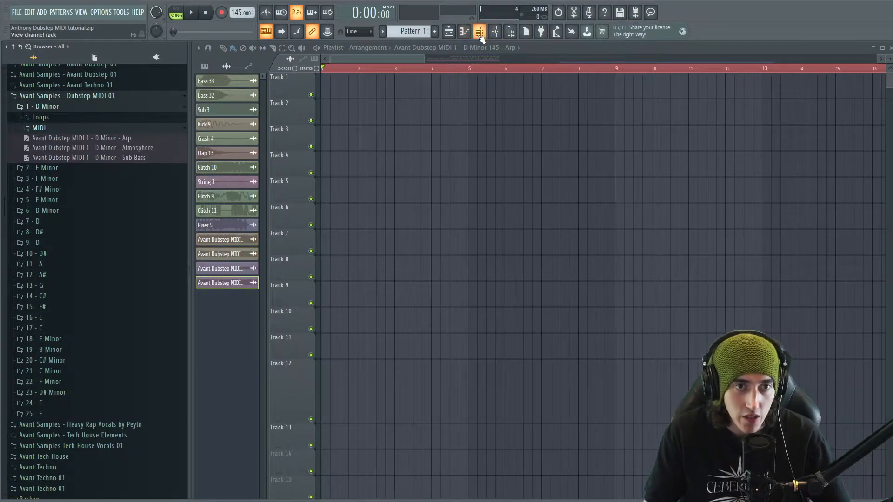
pyautogui.click(434, 32)
# - Insert a Serum instrument channel in the channel rack
pyautogui.press('F6')
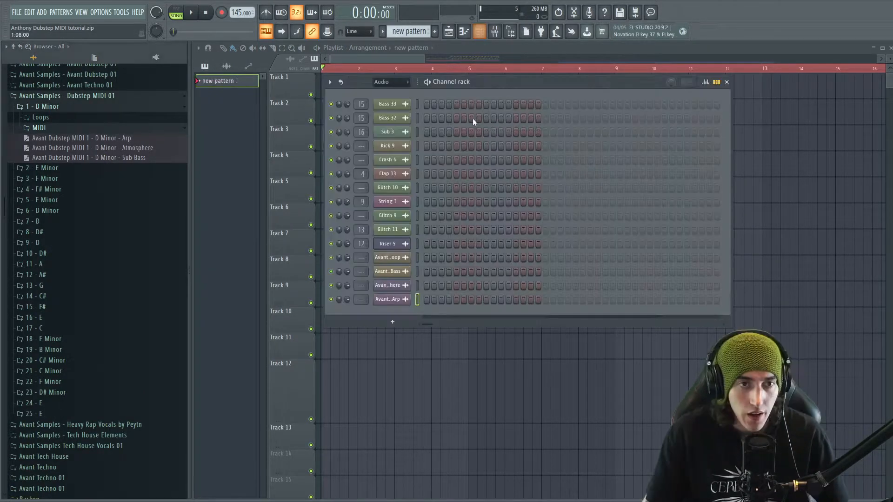
pyautogui.moveTo(410, 112); pyautogui.dragTo(425, 144)
pyautogui.rightClick(415, 137)
pyautogui.moveTo(468, 206)
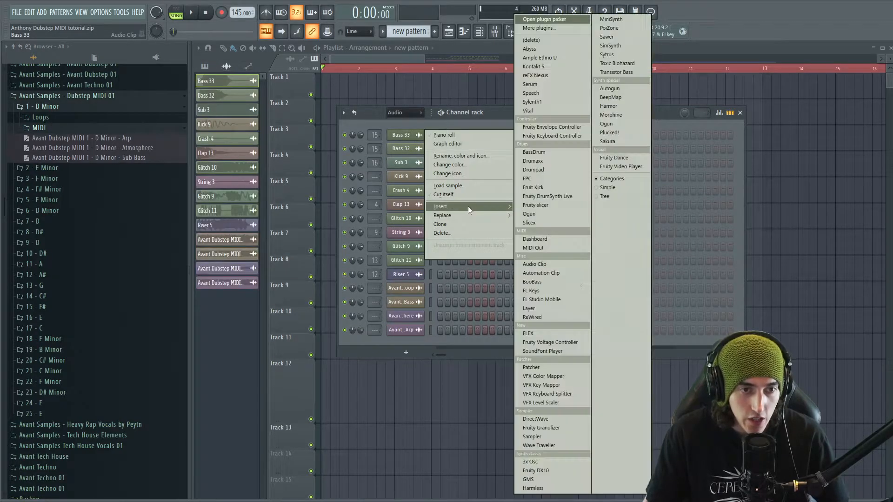
pyautogui.click(540, 85)
pyautogui.click(496, 124)
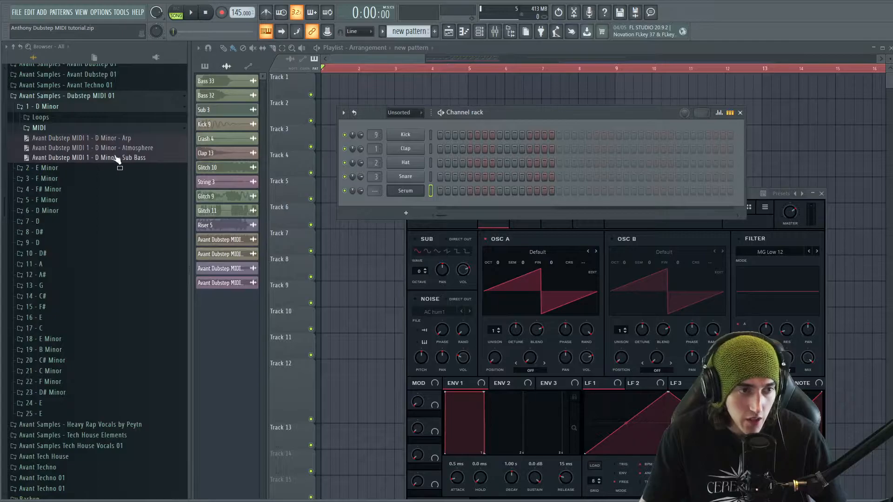
# - Load the D Minor Arp MIDI file onto the Serum channel and audition it in pattern mode
pyautogui.moveTo(111, 141); pyautogui.dragTo(406, 190)
pyautogui.scroll(3, 883, 149)
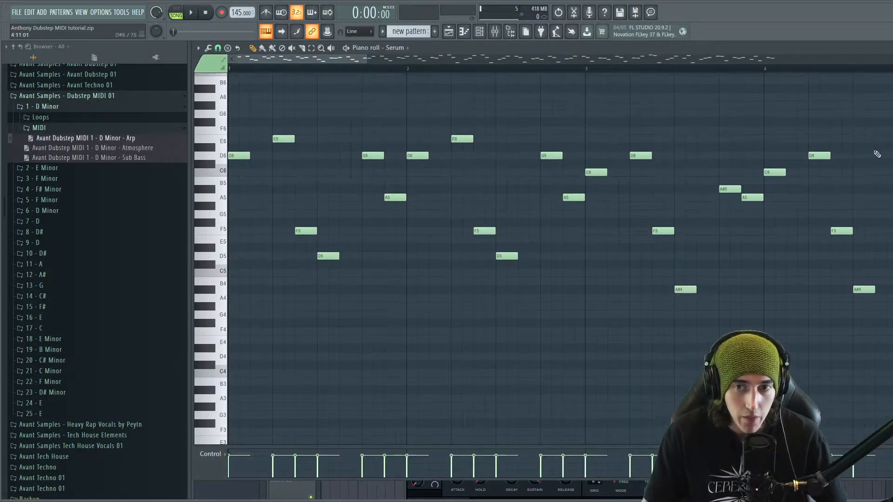
pyautogui.moveTo(892, 161)
pyautogui.mouseDown()
pyautogui.moveTo(863, 163)
pyautogui.moveTo(889, 160)
pyautogui.mouseUp()
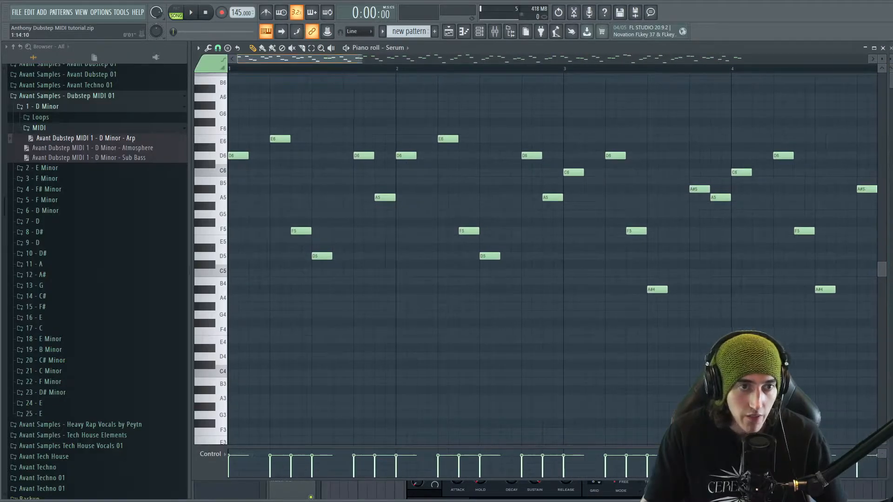
pyautogui.scroll(-3, 341, 59)
pyautogui.click(176, 12)
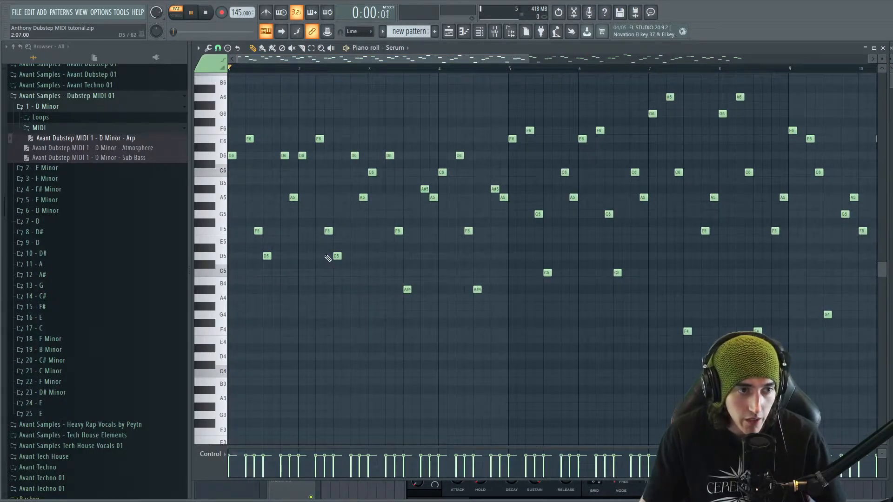
pyautogui.press('space')
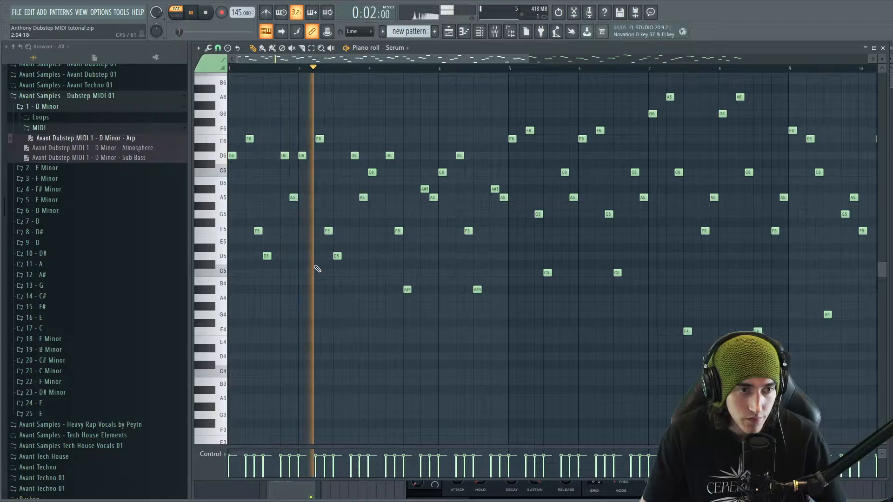
pyautogui.press('space')
# - Load the D Minor Atmosphere and Sub Bass MIDI files in turn into Serum's piano roll, and delete all the notes
pyautogui.moveTo(130, 147); pyautogui.dragTo(342, 227)
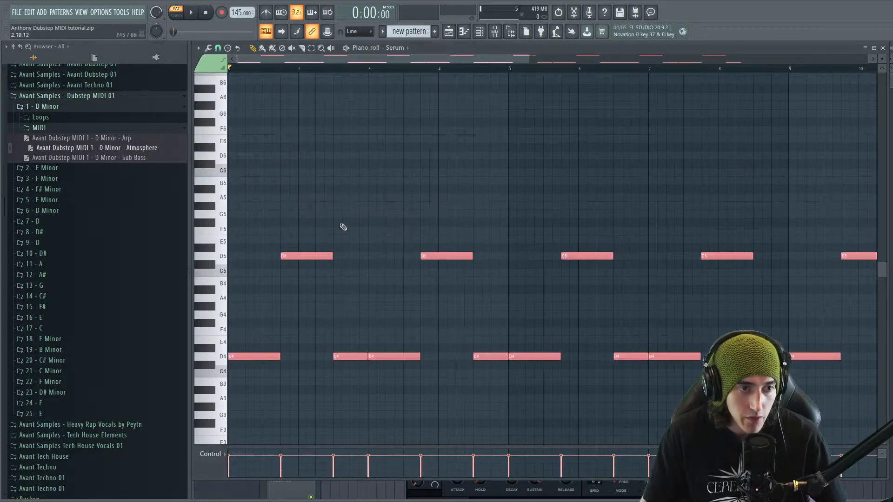
pyautogui.moveTo(130, 158); pyautogui.dragTo(437, 253)
pyautogui.scroll(1, 537, 272)
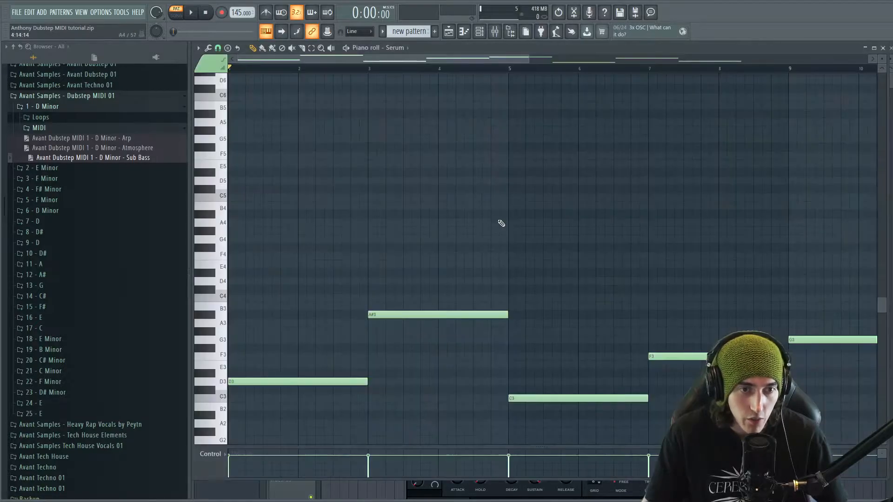
pyautogui.hotkey('ctrl', 'a')
pyautogui.press('Delete')
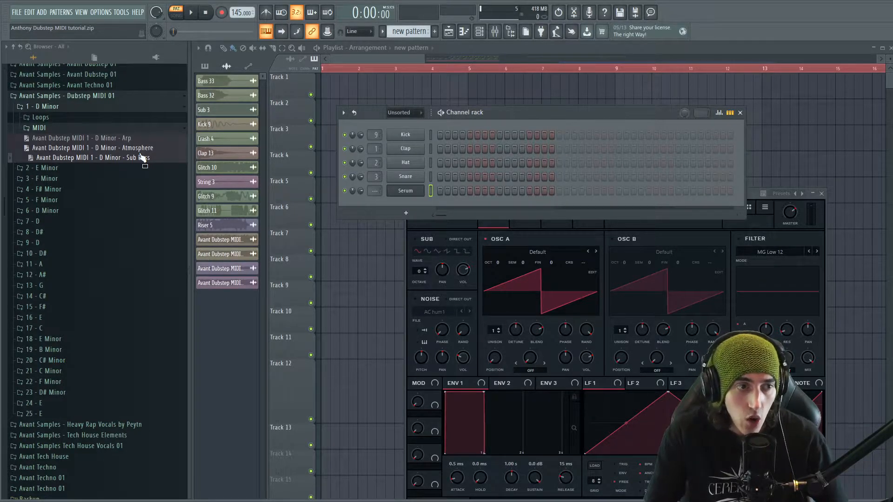
# - Collapse the MIDI folder and reopen the Loops folder under 1 - D Minor to review its audio files
pyautogui.click(114, 128)
pyautogui.click(82, 119)
pyautogui.click(85, 117)
pyautogui.click(86, 117)
pyautogui.click(63, 116)
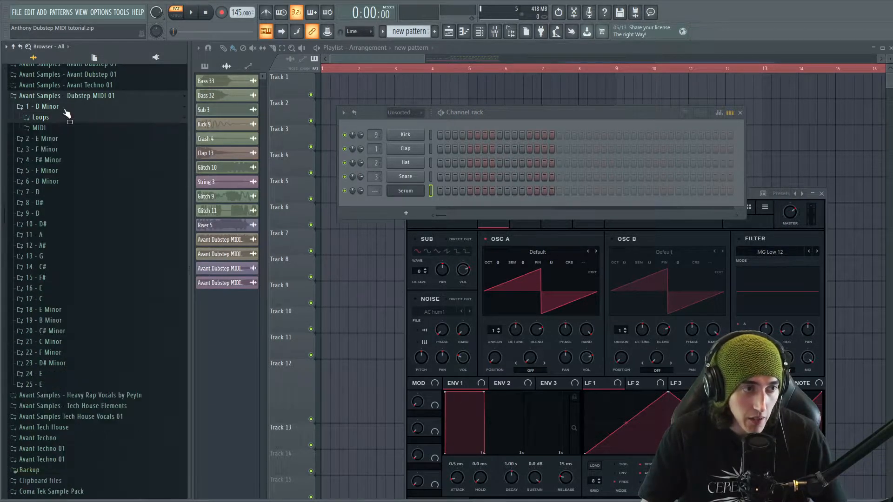
pyautogui.click(66, 109)
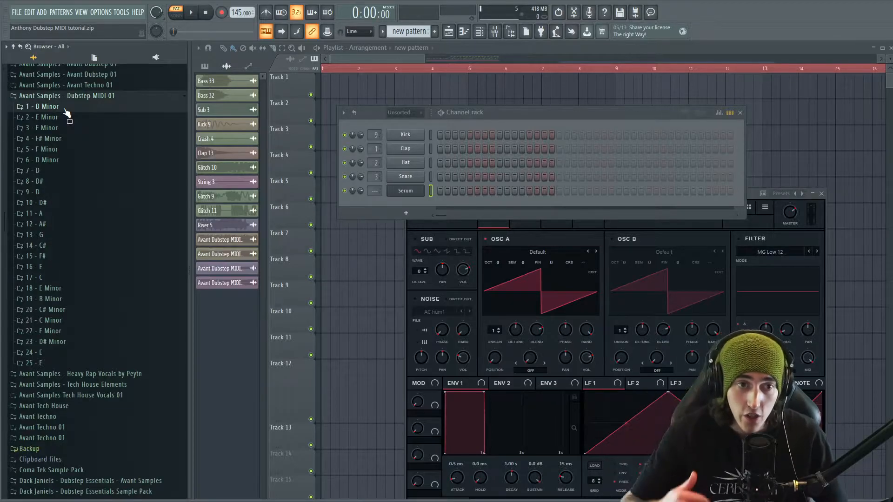
pyautogui.click(69, 107)
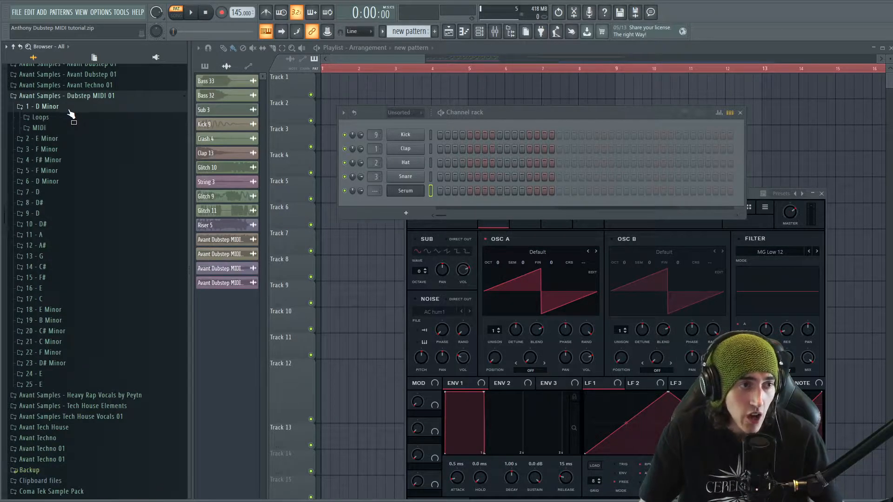
pyautogui.click(60, 117)
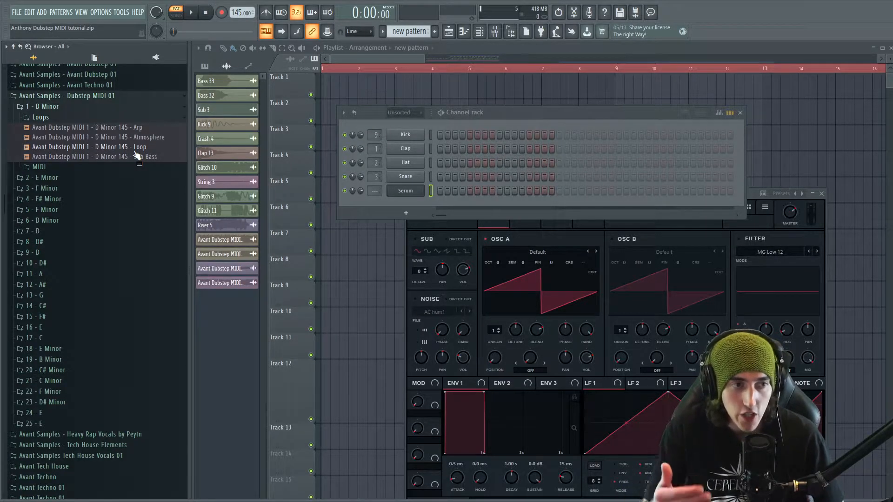
# - Collapse the 1 - D Minor folder and audition the Loop files in the 2 - E Minor and 3 - F Minor Loops folders
pyautogui.scroll(2, 99, 172)
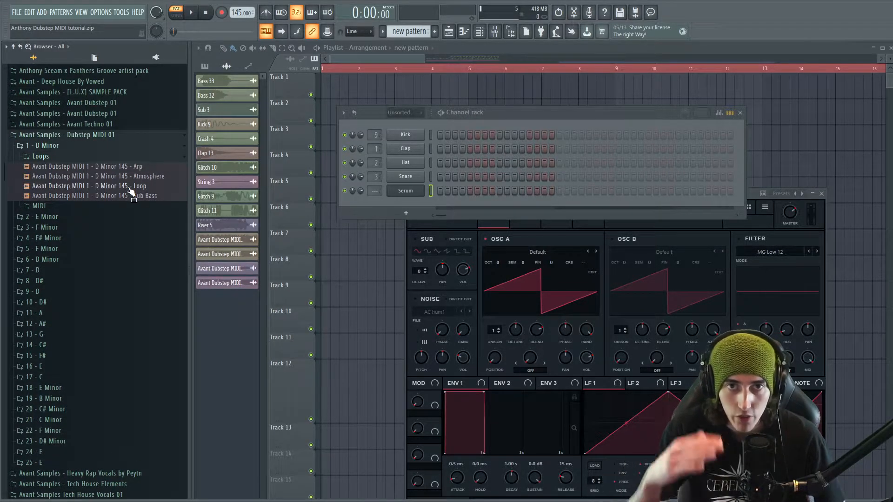
pyautogui.click(76, 147)
pyautogui.click(58, 157)
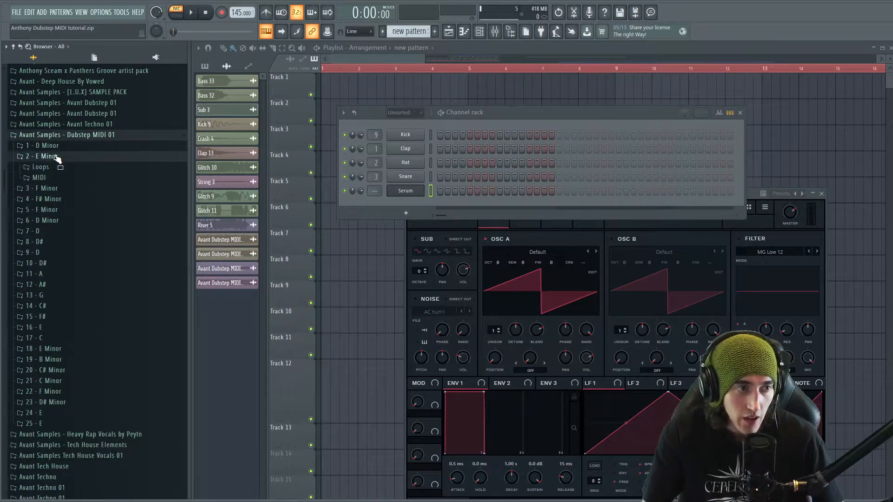
pyautogui.click(49, 167)
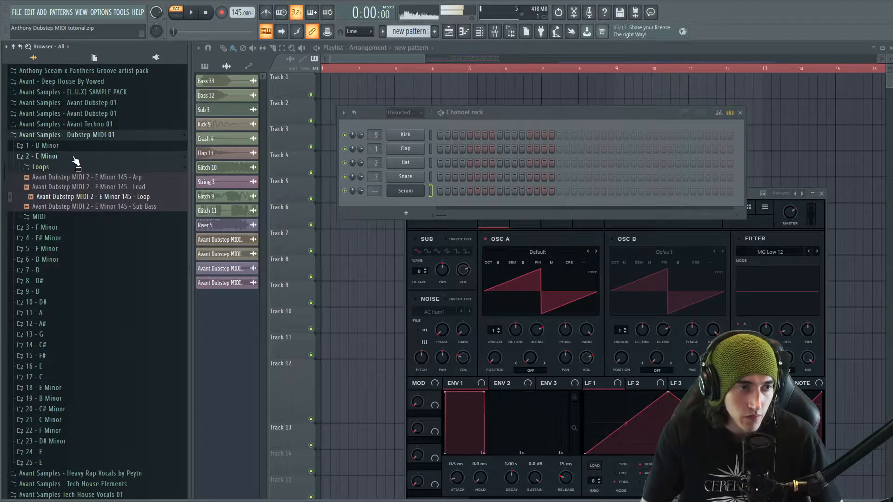
pyautogui.click(46, 227)
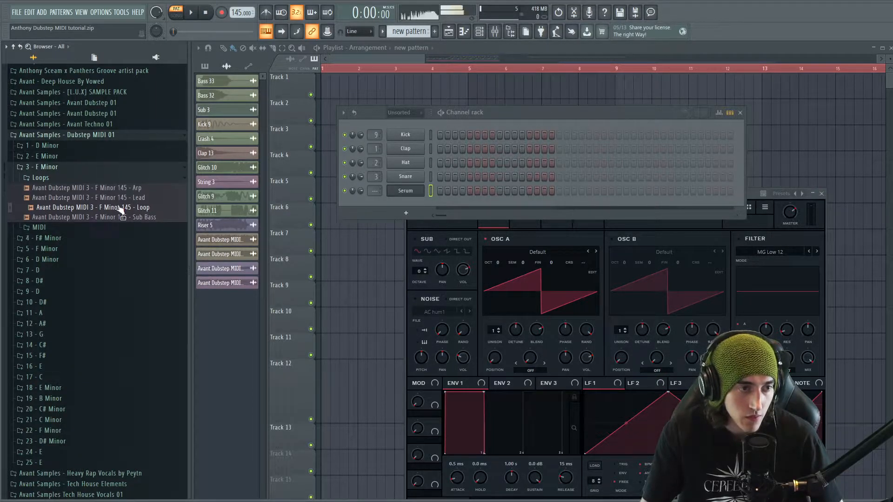
# - Audition the Loop files in the Loops folders of 4 - F# Minor and 5 - F Minor
pyautogui.click(60, 238)
pyautogui.click(55, 251)
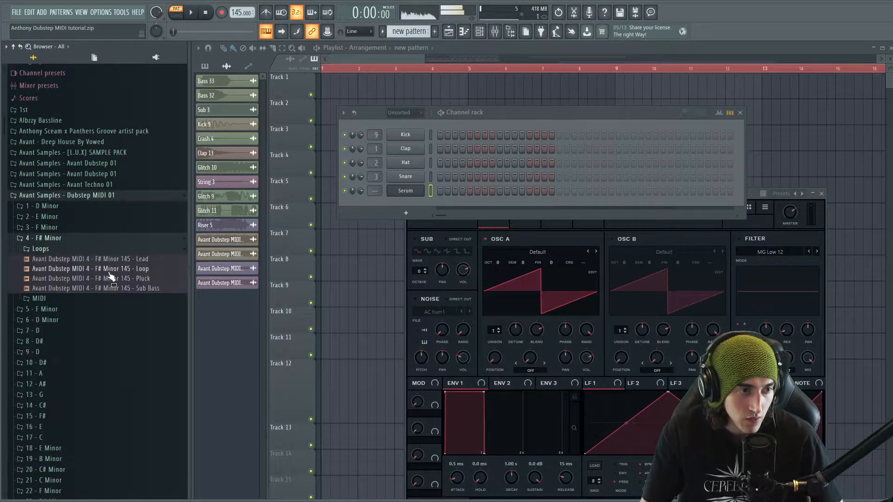
pyautogui.click(47, 238)
pyautogui.click(46, 249)
pyautogui.click(61, 262)
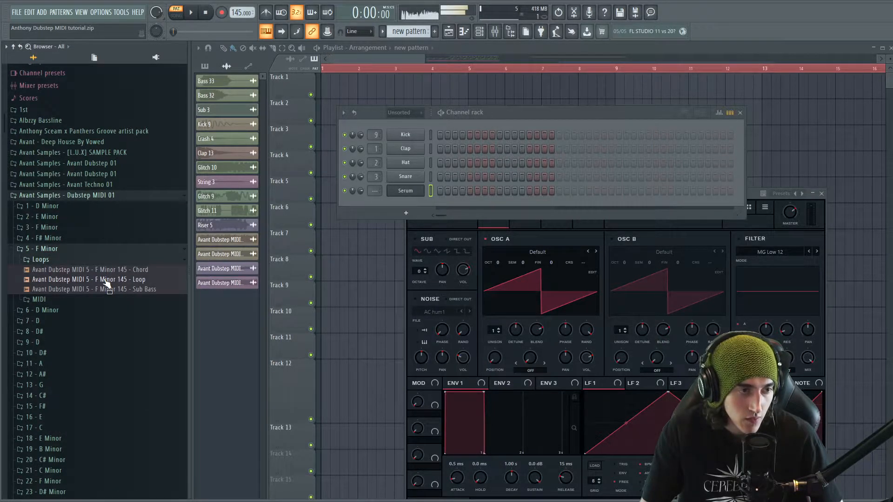
# - Open the Loops folders of 6 - D Minor and 7 - D in turn and preview their Loop files
pyautogui.click(54, 310)
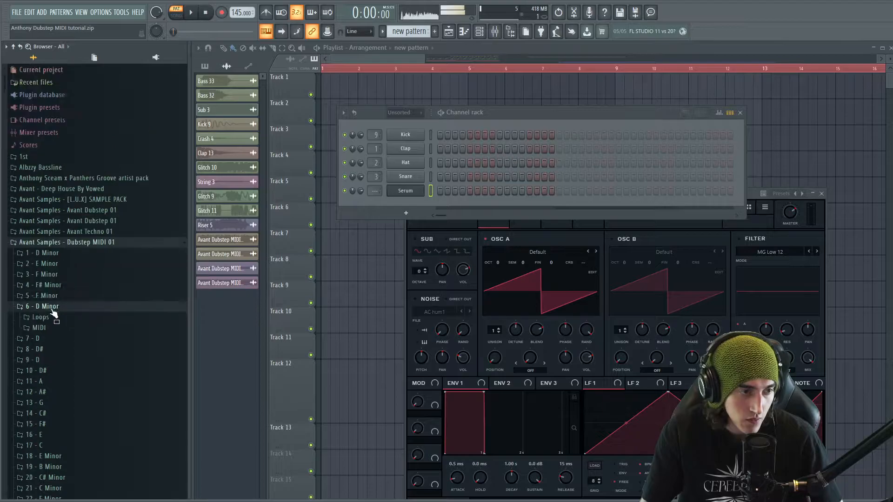
pyautogui.click(77, 317)
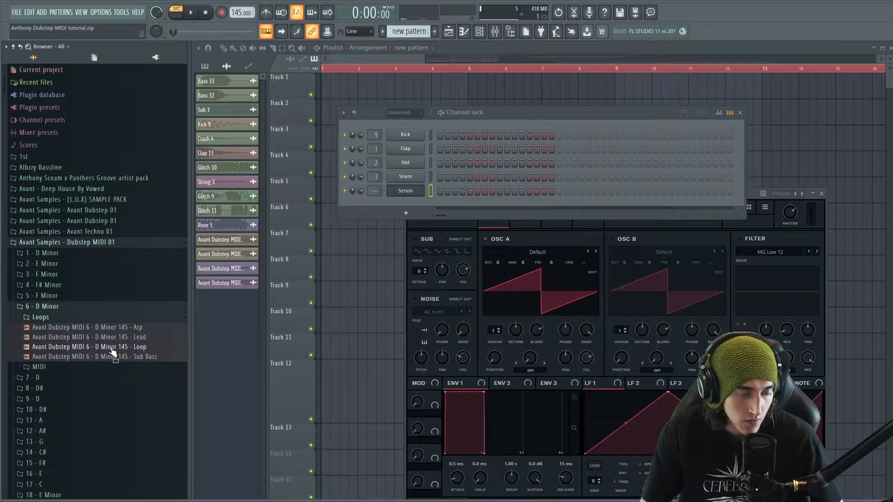
pyautogui.click(60, 307)
pyautogui.click(53, 318)
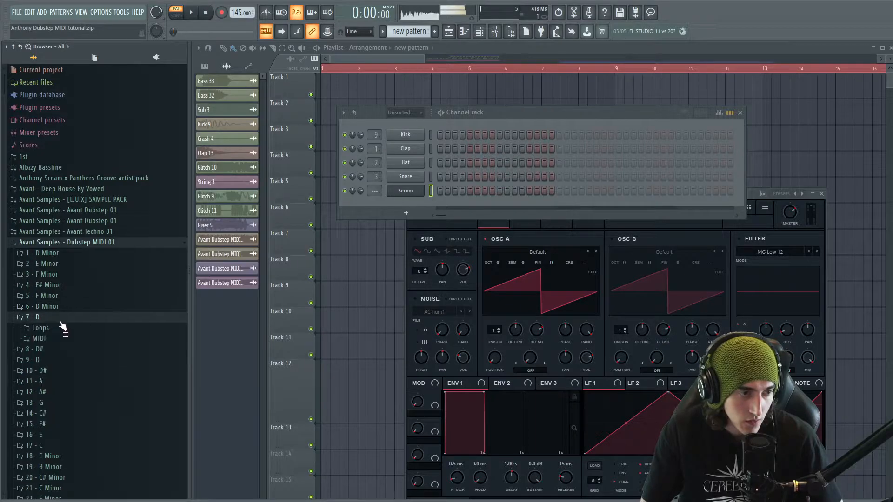
pyautogui.click(60, 328)
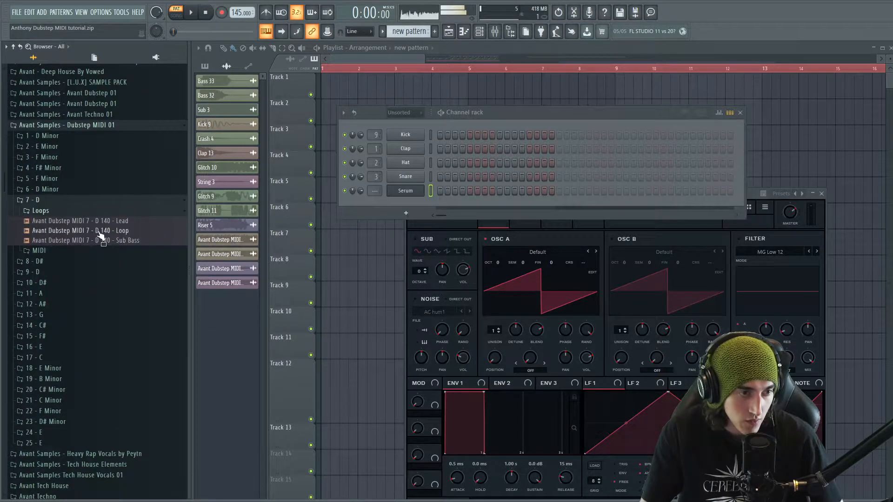
# - Preview audio from the Loops folders of 8 - D# and 9 - D
pyautogui.click(40, 261)
pyautogui.click(54, 273)
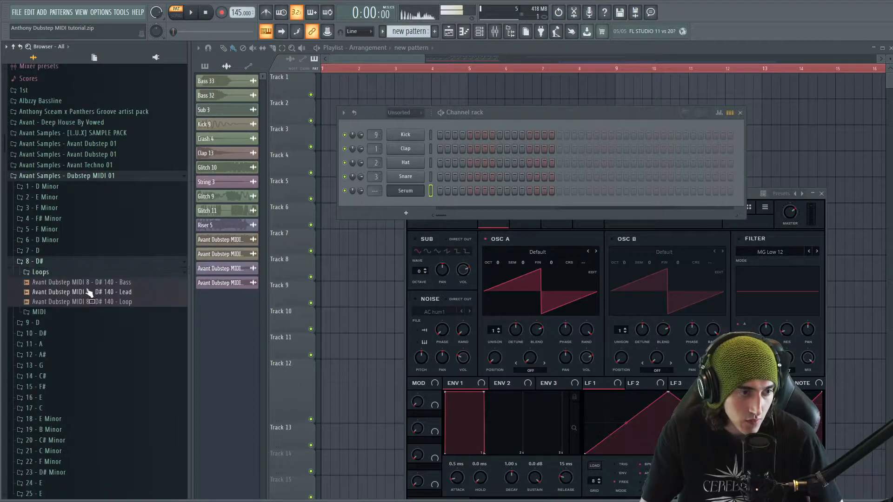
pyautogui.click(50, 323)
pyautogui.click(56, 335)
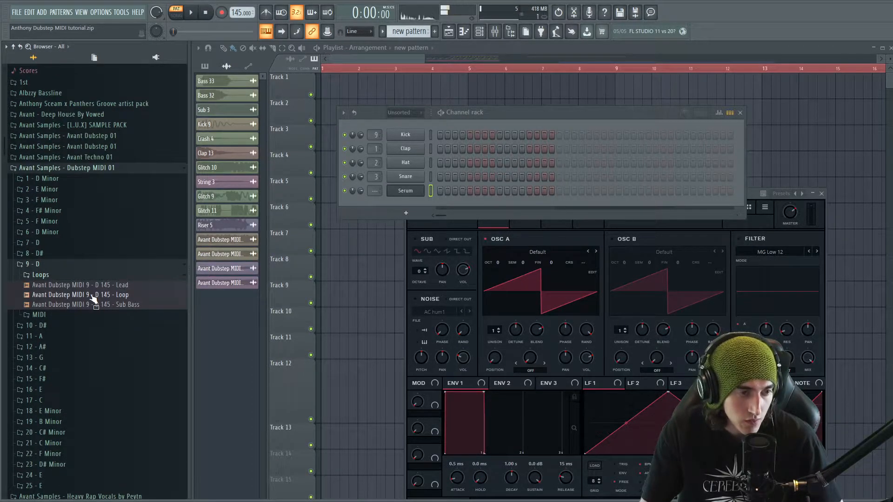
# - Audition the 145 BPM Loop files of the 10 - D# and 11 - A folders
pyautogui.click(55, 326)
pyautogui.click(58, 337)
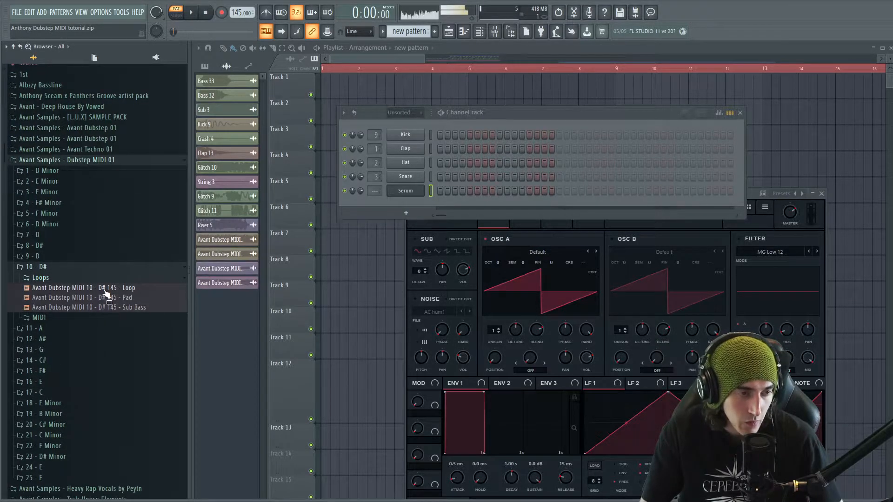
pyautogui.click(106, 289)
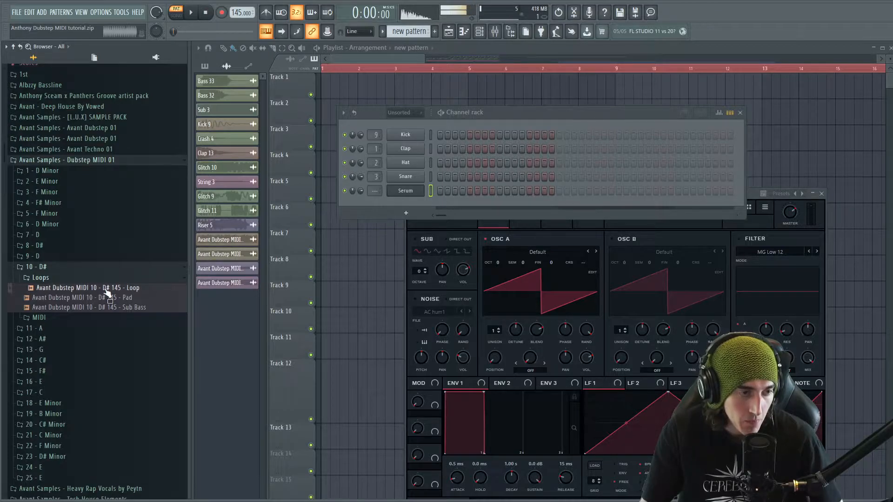
pyautogui.click(44, 266)
pyautogui.click(54, 278)
pyautogui.click(49, 289)
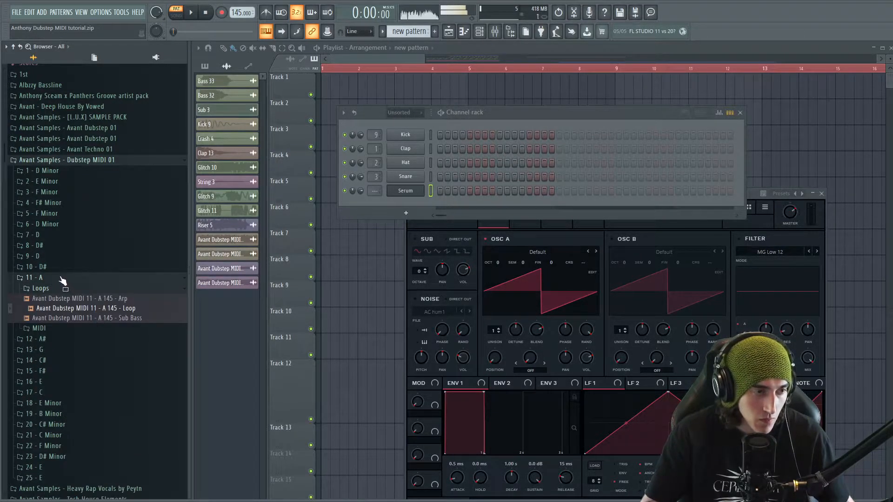
# - Browse the Loops folder of 12 - A#, collapse it, and preview the Loop file of 13 - G
pyautogui.click(41, 339)
pyautogui.scroll(-2, 98, 337)
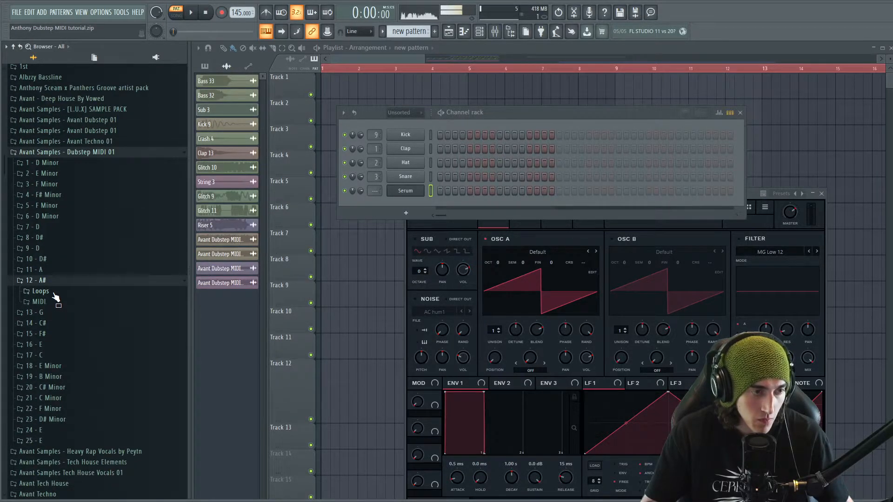
pyautogui.click(53, 293)
pyautogui.click(46, 281)
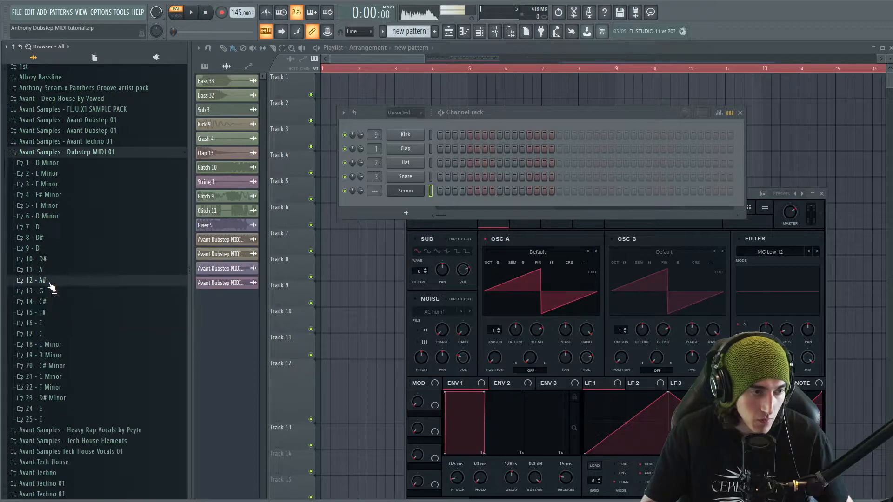
pyautogui.click(46, 291)
pyautogui.click(55, 302)
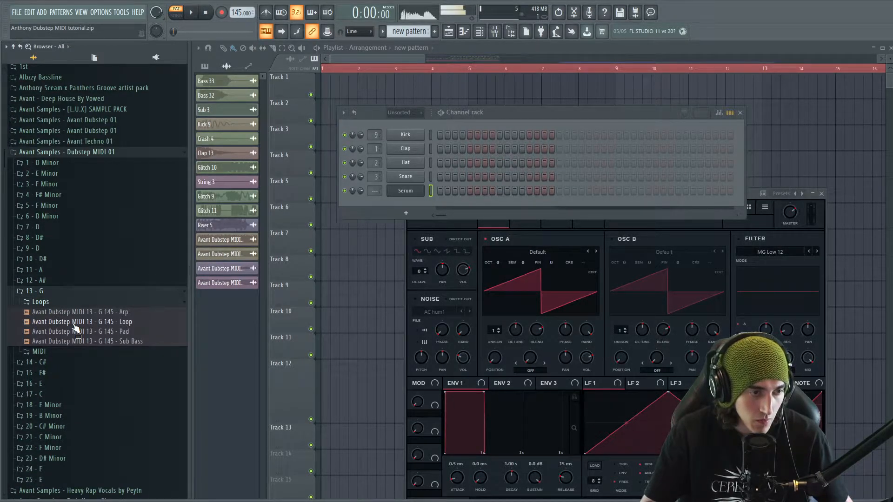
# - Collapse 13 - G and audition the Loop files of the 14 - C# and 15 - F# folders
pyautogui.click(46, 291)
pyautogui.click(48, 303)
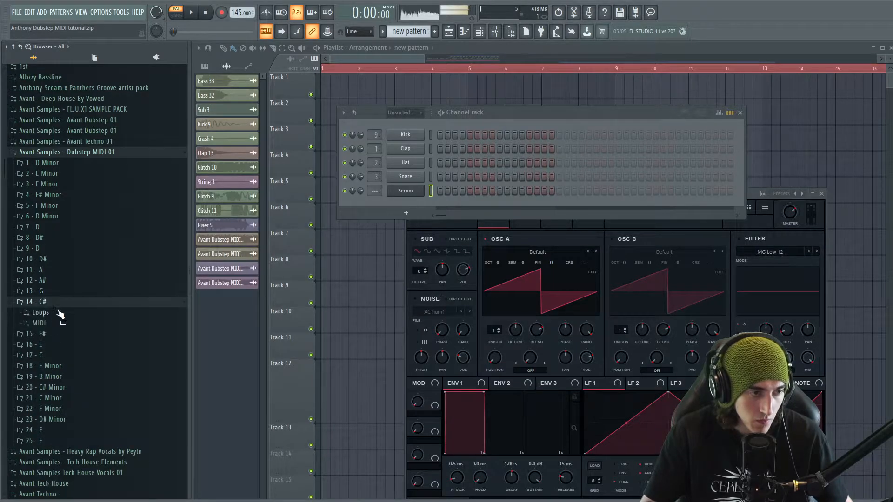
pyautogui.click(53, 310)
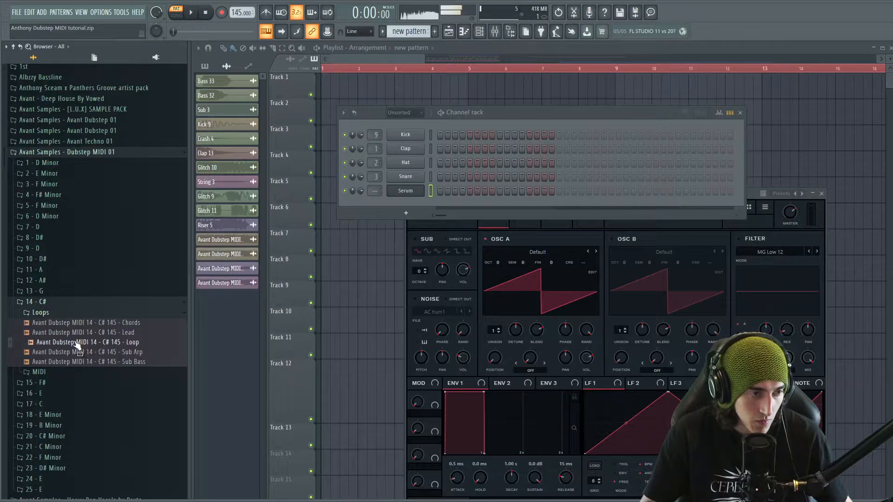
pyautogui.click(48, 383)
pyautogui.click(40, 394)
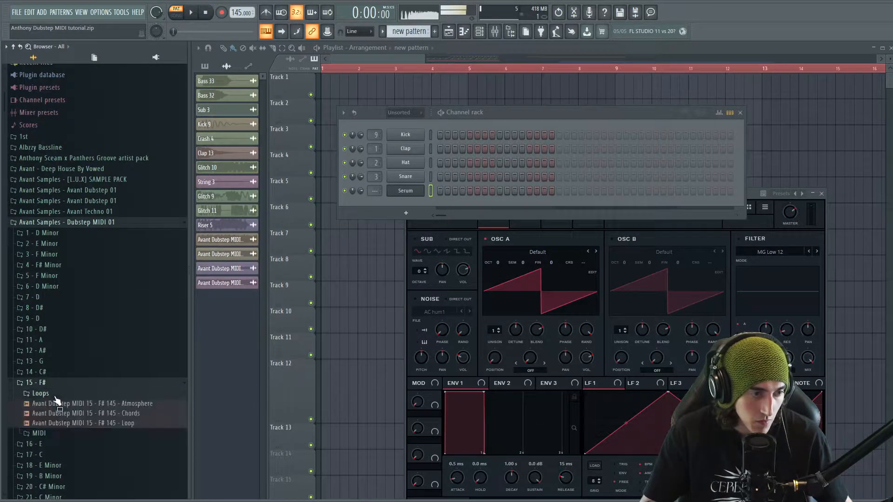
pyautogui.scroll(-4, 93, 364)
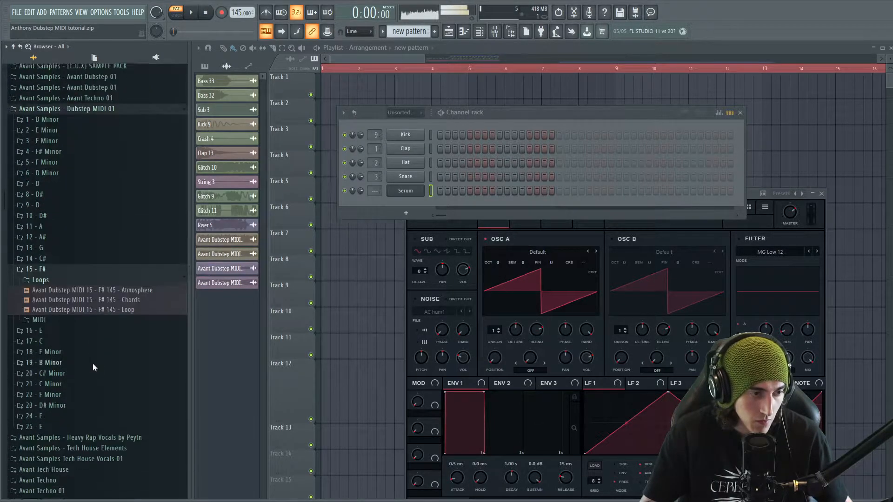
pyautogui.click(91, 306)
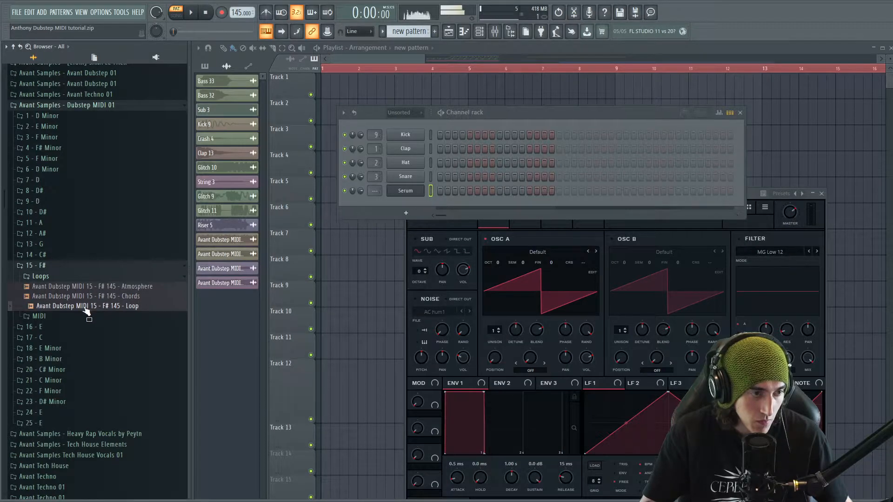
# - Open the Loops folders of 16 - E and 17 - C in turn and audition each folder's Loop file
pyautogui.click(42, 327)
pyautogui.click(41, 338)
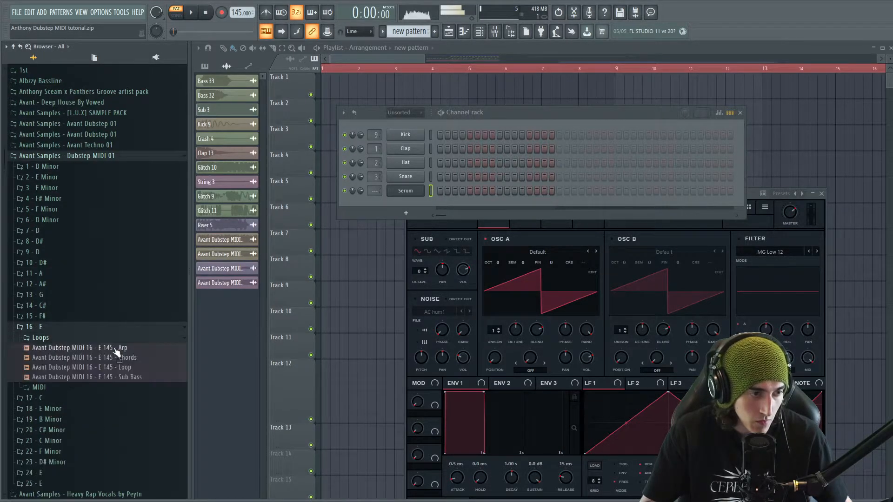
pyautogui.click(111, 370)
pyautogui.click(45, 329)
pyautogui.click(44, 338)
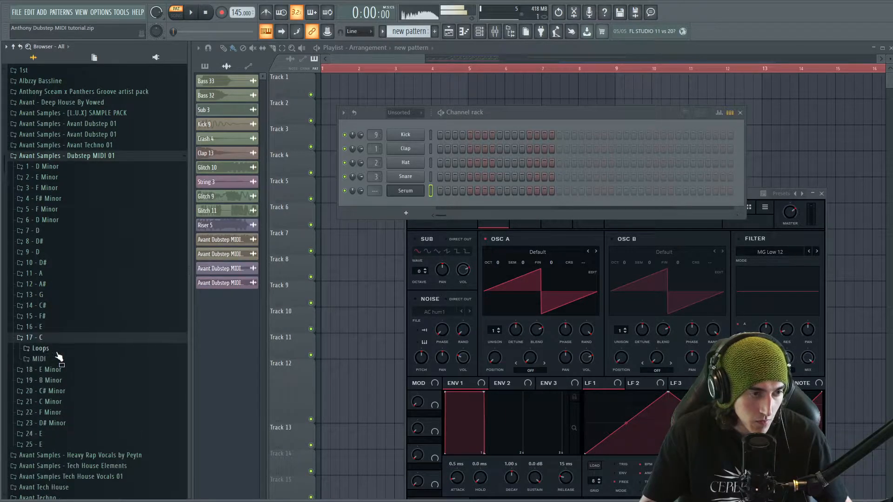
pyautogui.click(50, 350)
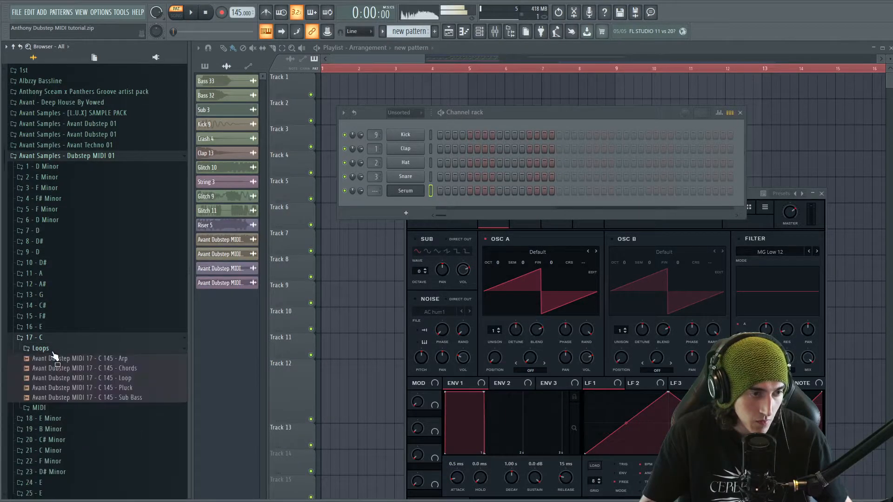
pyautogui.click(77, 380)
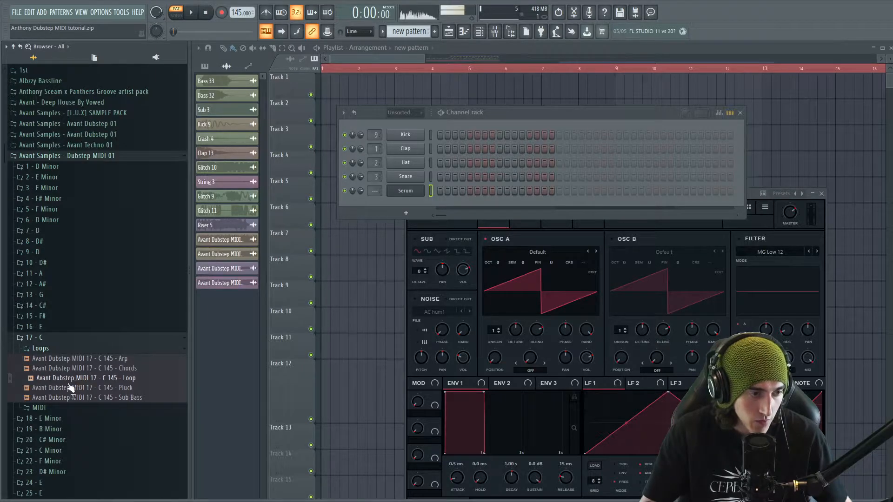
# - Audition the 150 BPM Loop files of the 18 - E Minor and 19 - B Minor folders
pyautogui.scroll(-2, 74, 382)
pyautogui.click(49, 362)
pyautogui.scroll(-2, 79, 360)
pyautogui.click(40, 312)
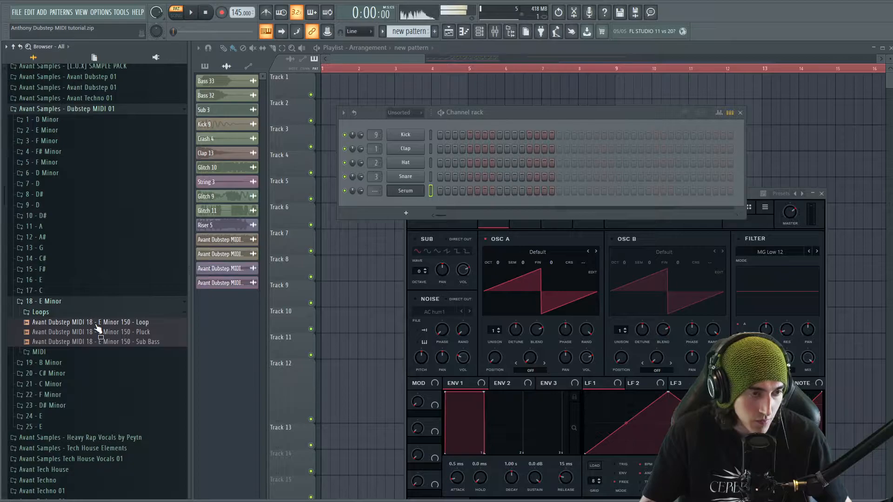
pyautogui.click(53, 363)
pyautogui.click(70, 375)
pyautogui.scroll(-3, 73, 374)
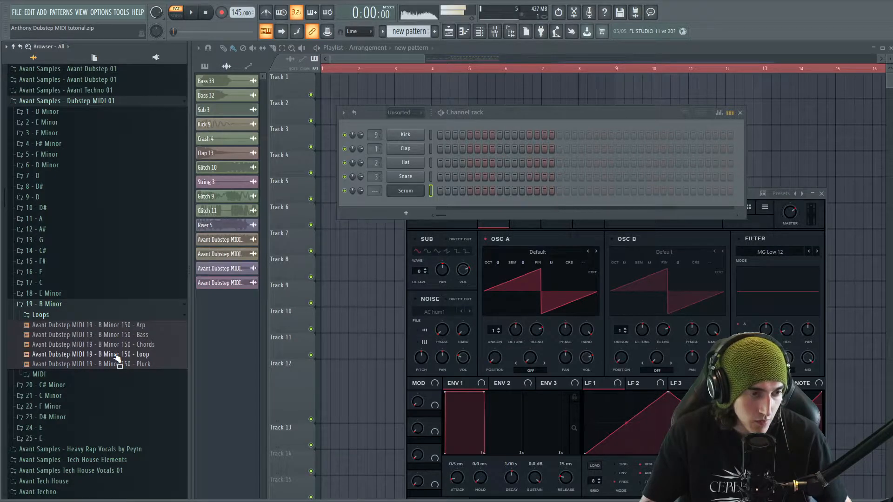
# - Preview the Loop files in the Loops folders of 20 - C# Minor and 21 - C Minor
pyautogui.click(61, 386)
pyautogui.click(70, 396)
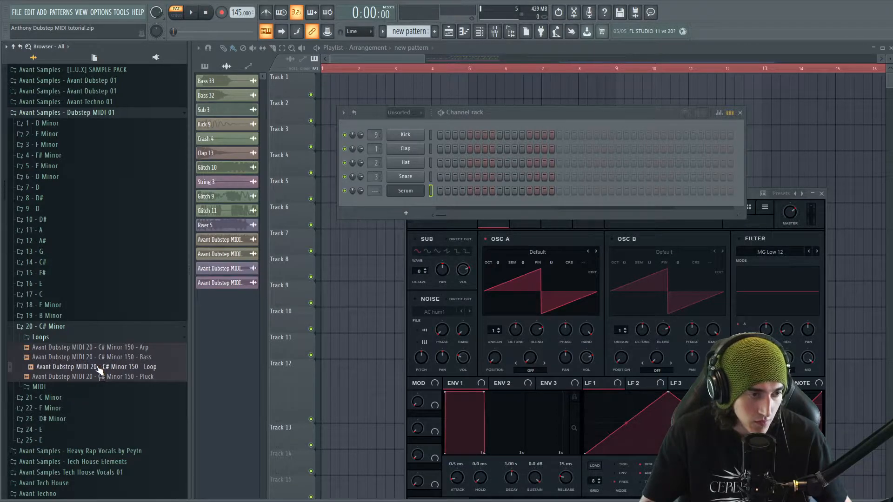
pyautogui.click(55, 397)
pyautogui.click(58, 350)
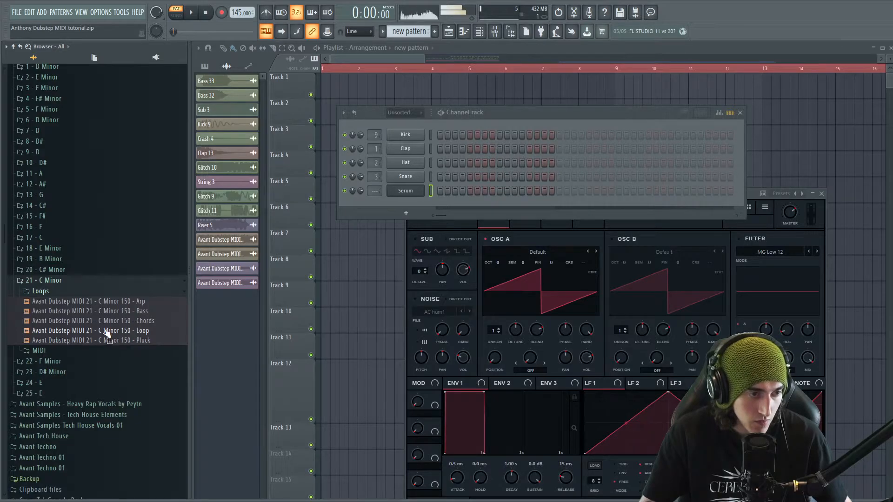
# - Audition the Loop files in the Loops folders of 22 - F Minor and 23 - D# Minor
pyautogui.scroll(-3, 105, 336)
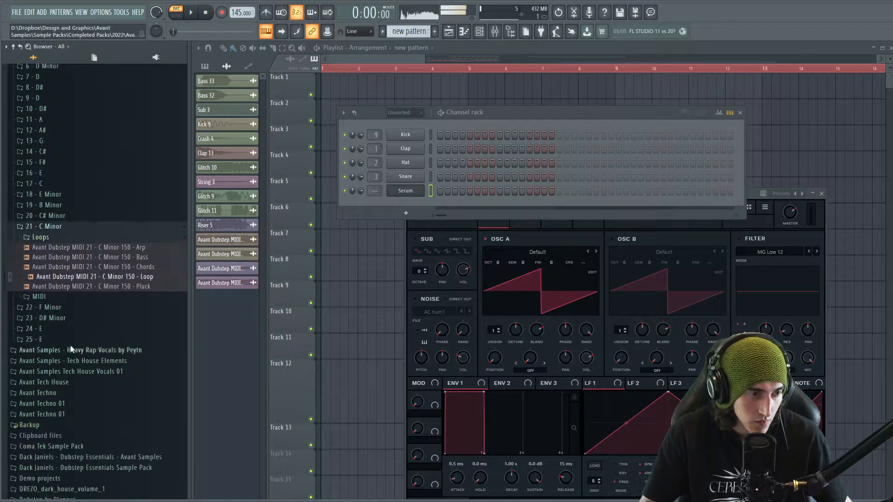
pyautogui.click(61, 305)
pyautogui.click(50, 314)
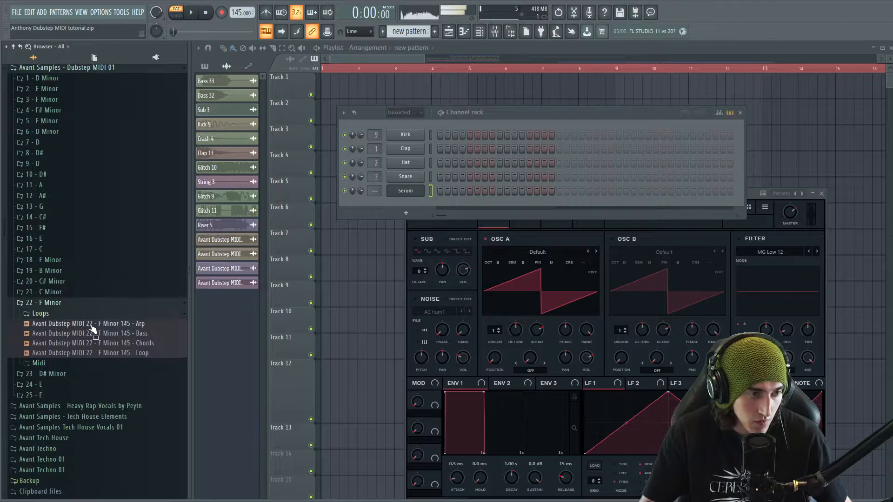
pyautogui.click(96, 354)
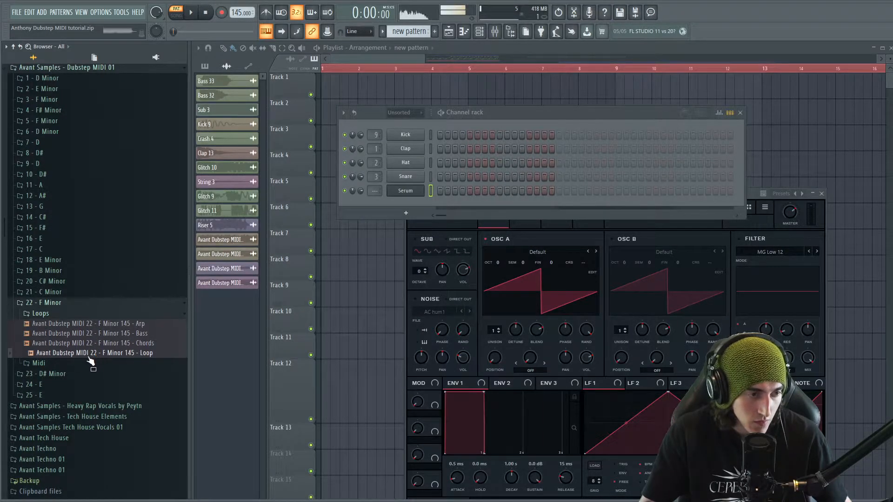
pyautogui.click(56, 374)
pyautogui.click(56, 385)
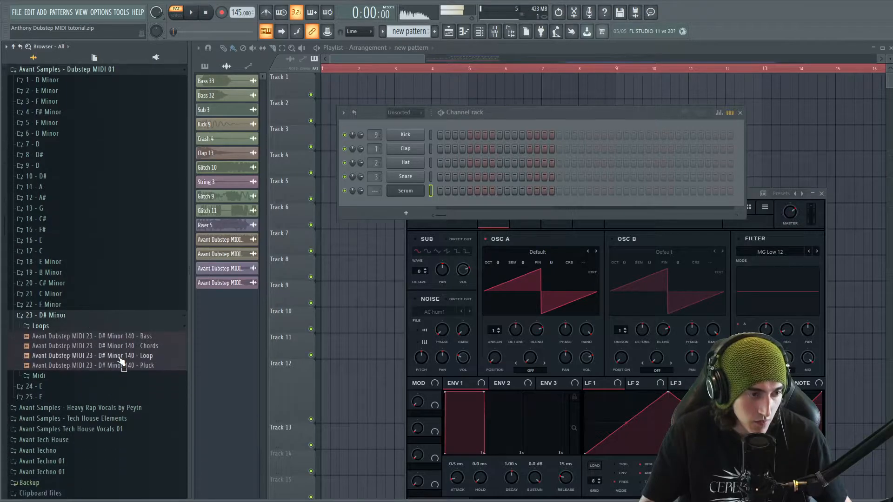
# - Audition the Loop files in the Loops folders of 24 - E and 25 - E
pyautogui.click(106, 358)
pyautogui.click(71, 319)
pyautogui.click(53, 329)
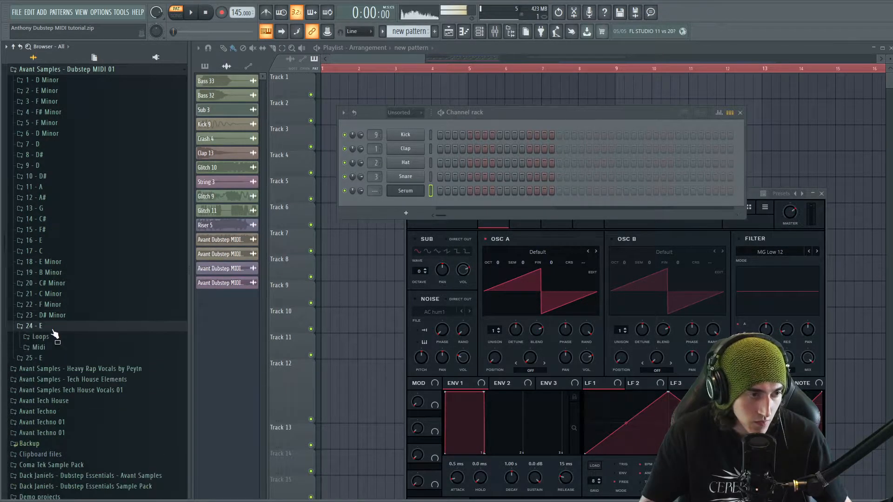
pyautogui.click(55, 336)
pyautogui.moveTo(98, 376); pyautogui.dragTo(98, 382)
pyautogui.click(93, 378)
pyautogui.click(43, 328)
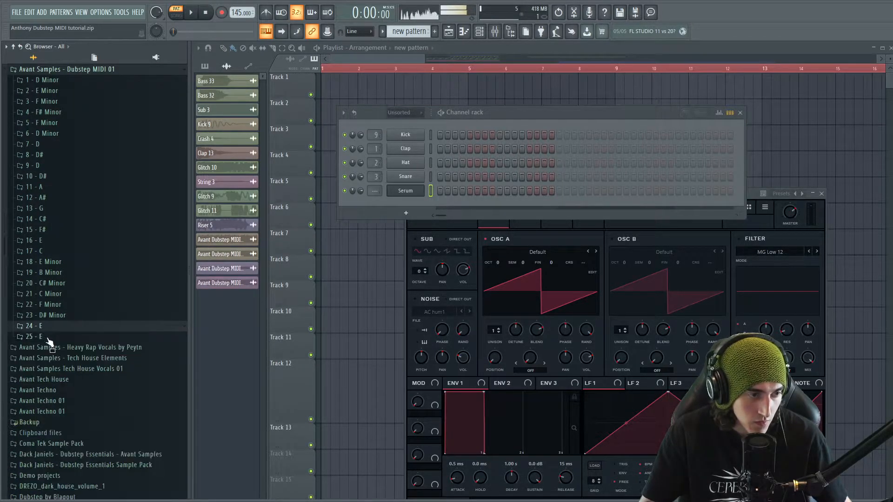
pyautogui.click(44, 338)
pyautogui.click(60, 350)
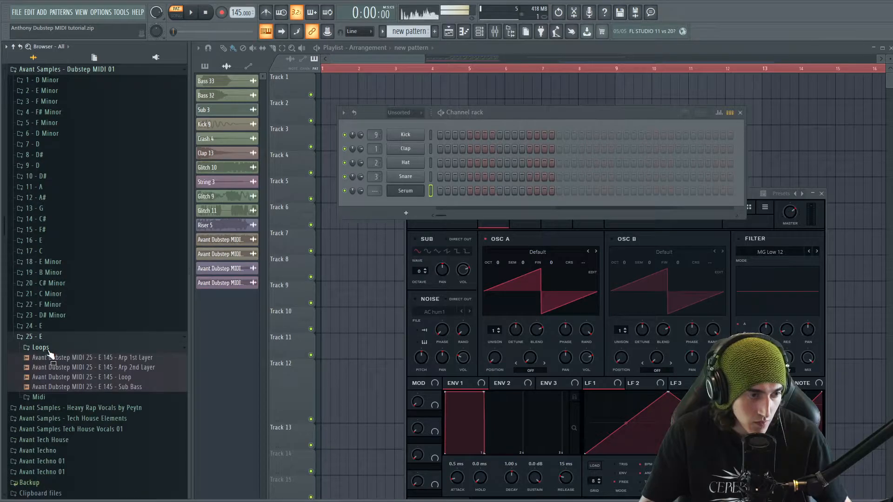
pyautogui.click(83, 379)
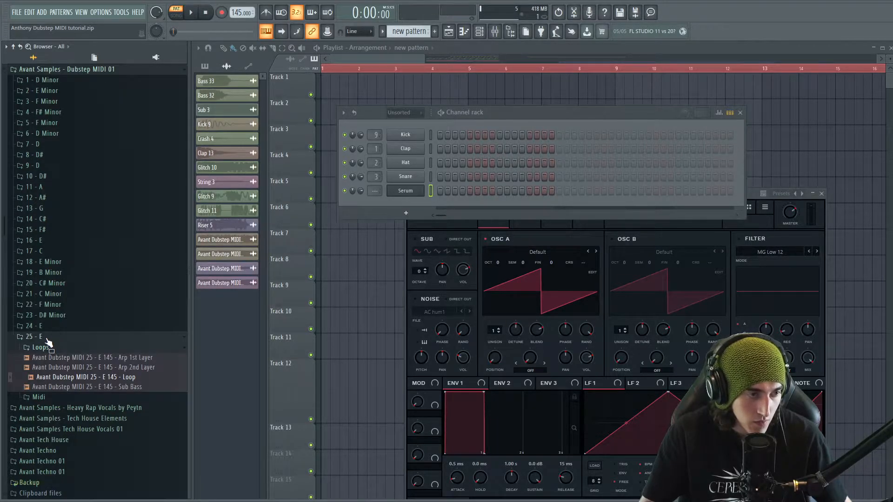
# - Close the 25 - E folder and look over the pack's numbered folders, including the contents of 1 - D Minor
pyautogui.scroll(5, 94, 245)
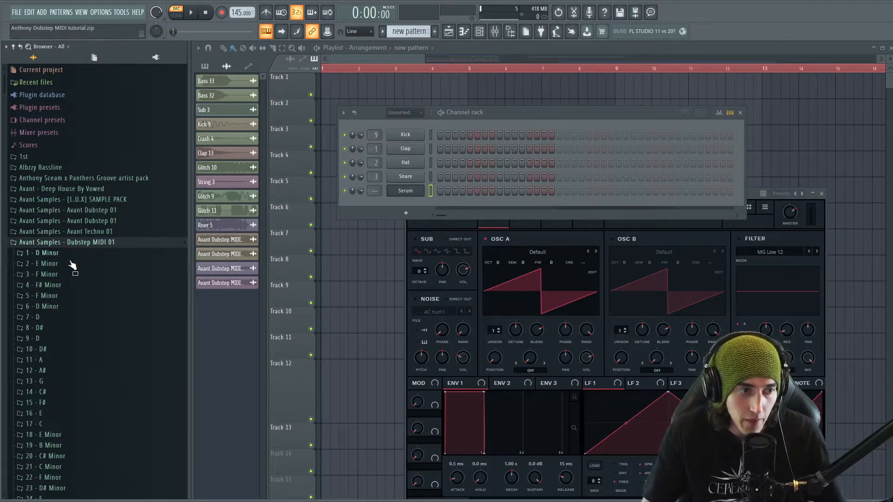
pyautogui.scroll(-2, 77, 256)
pyautogui.click(56, 451)
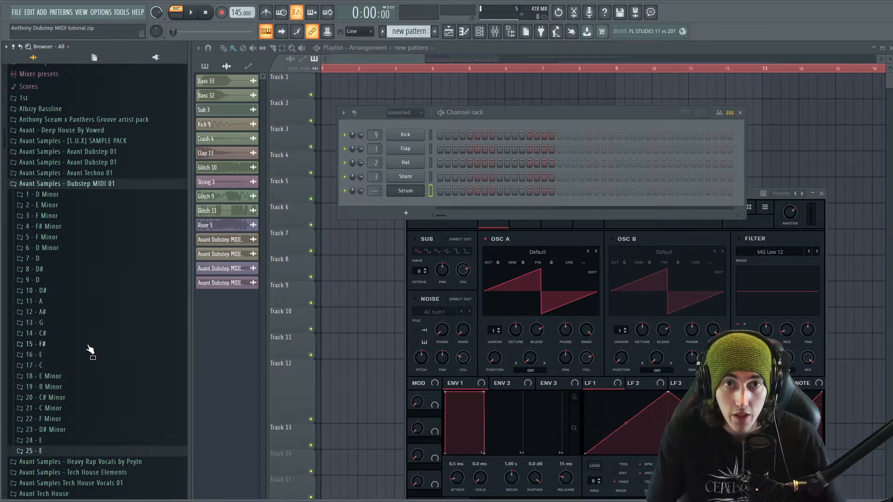
pyautogui.click(47, 194)
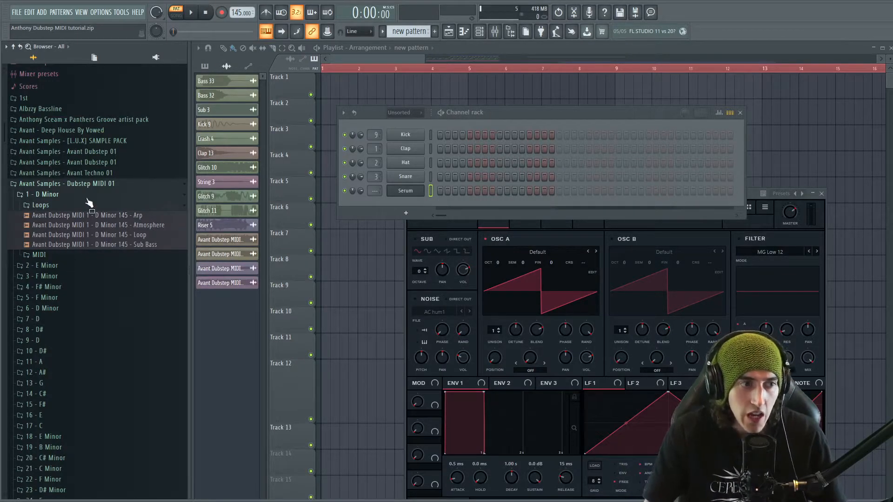
pyautogui.click(93, 184)
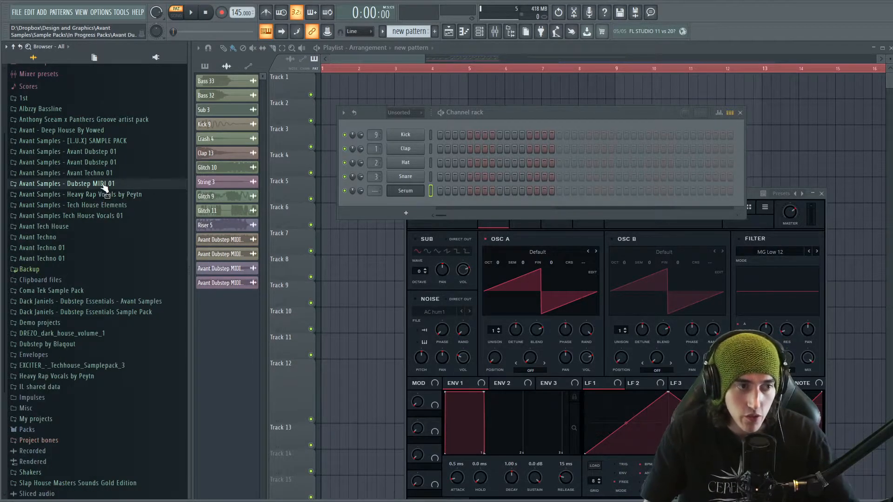
pyautogui.click(103, 184)
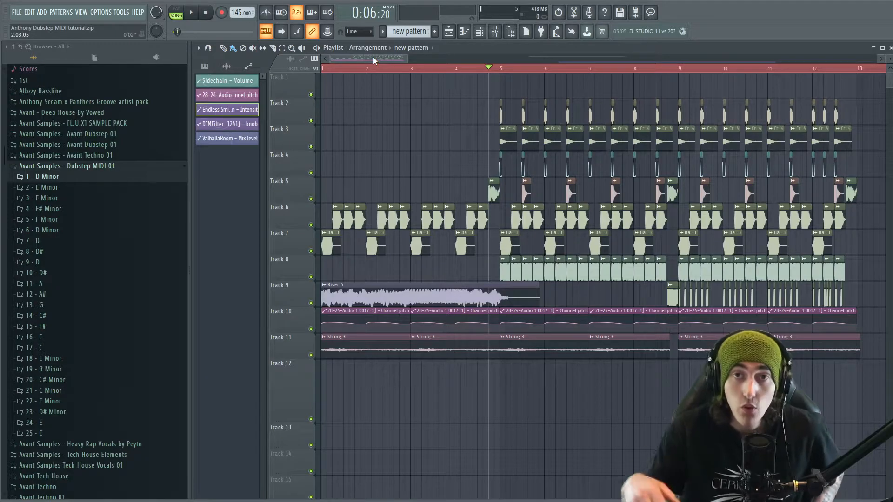
# - Play back the existing playlist arrangement from just before bar 5 and stop it
pyautogui.moveTo(389, 61); pyautogui.dragTo(388, 61)
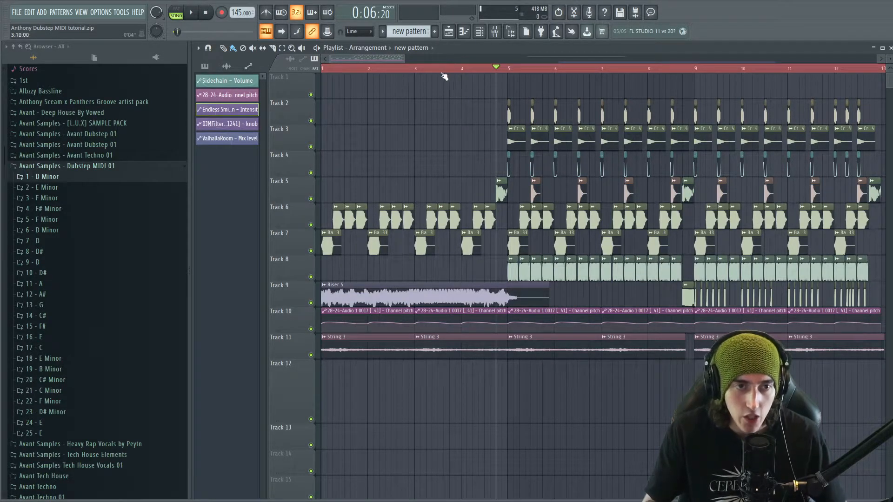
pyautogui.moveTo(387, 59); pyautogui.dragTo(388, 59)
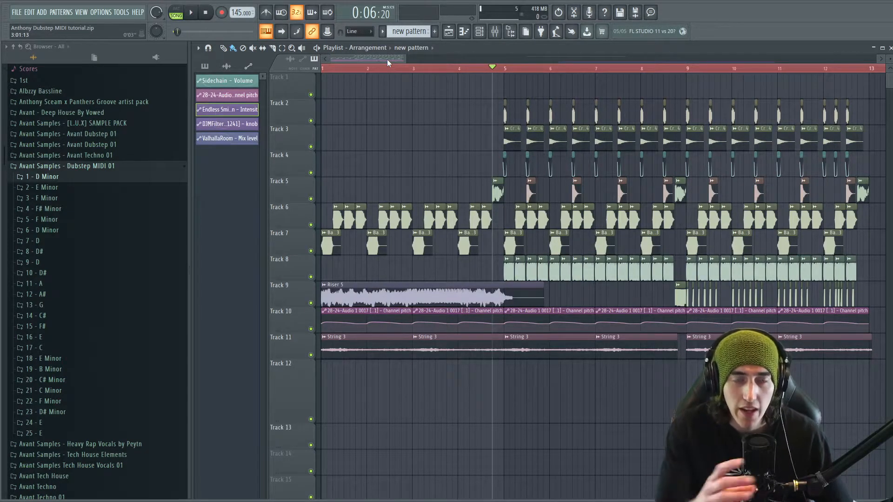
pyautogui.scroll(-1, 387, 60)
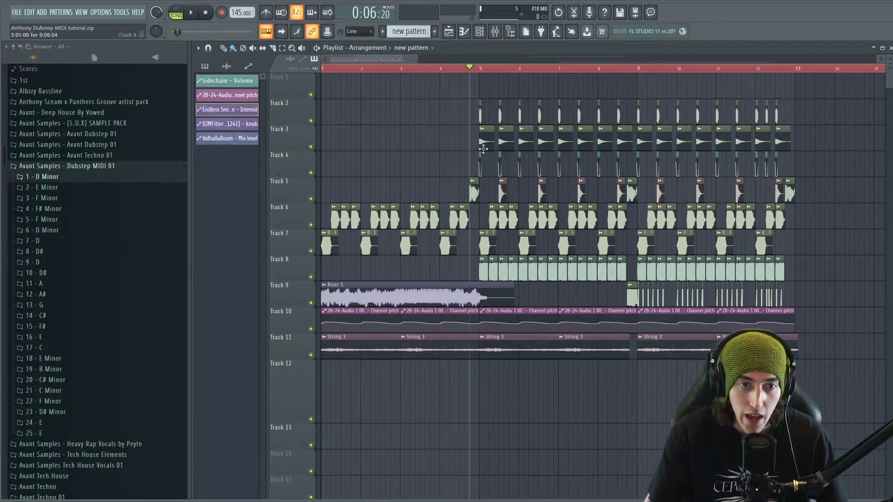
pyautogui.press('space')
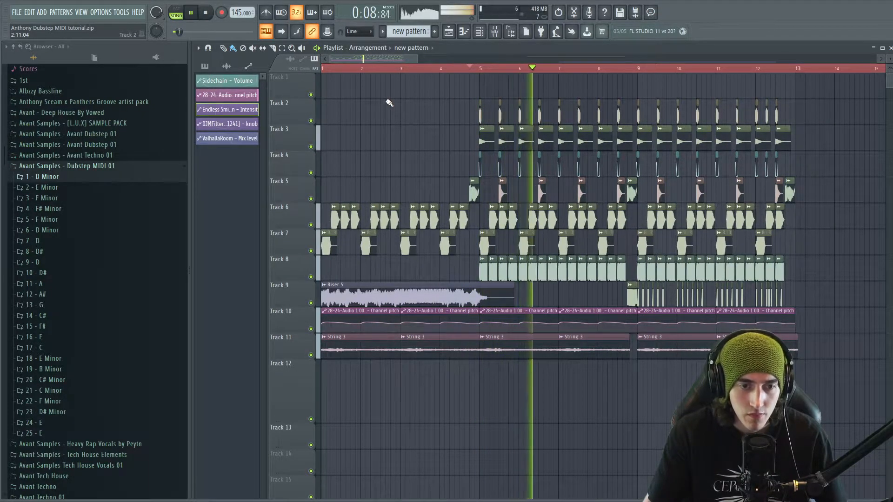
pyautogui.press('space')
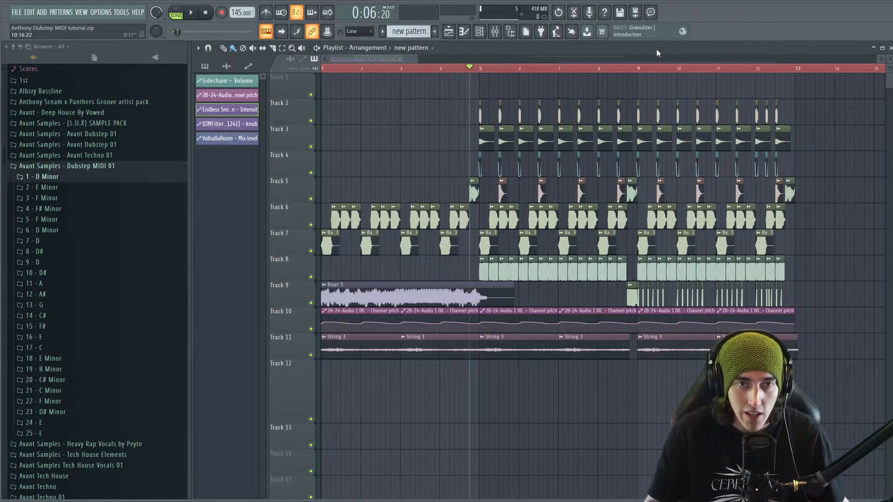
# - Move all arrangement clips to start at bar 13 and place the 1 - D Minor 145 Loop on Track 4 from bar 1
pyautogui.click(69, 177)
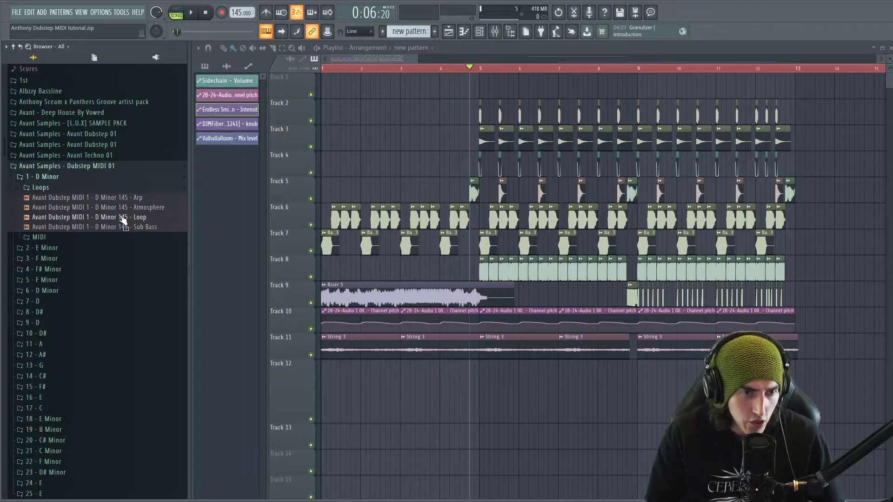
pyautogui.moveTo(797, 405); pyautogui.dragTo(426, 85)
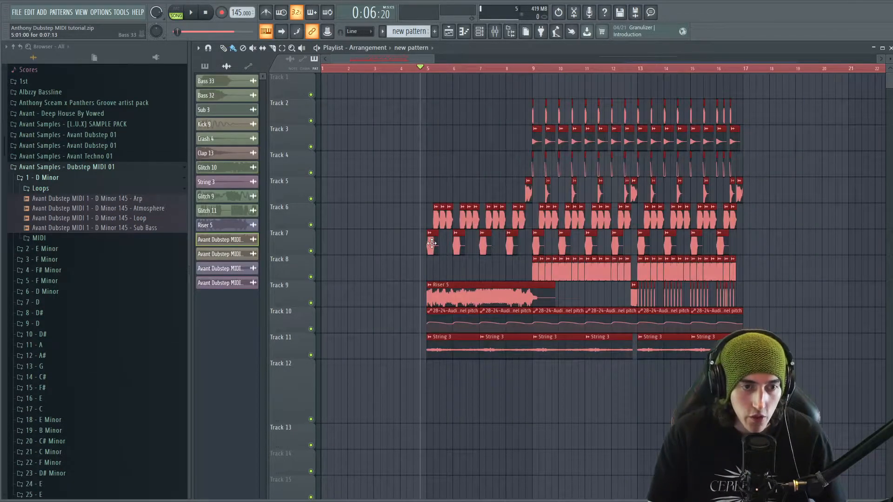
pyautogui.moveTo(433, 244); pyautogui.dragTo(645, 250)
pyautogui.moveTo(464, 168); pyautogui.dragTo(484, 159)
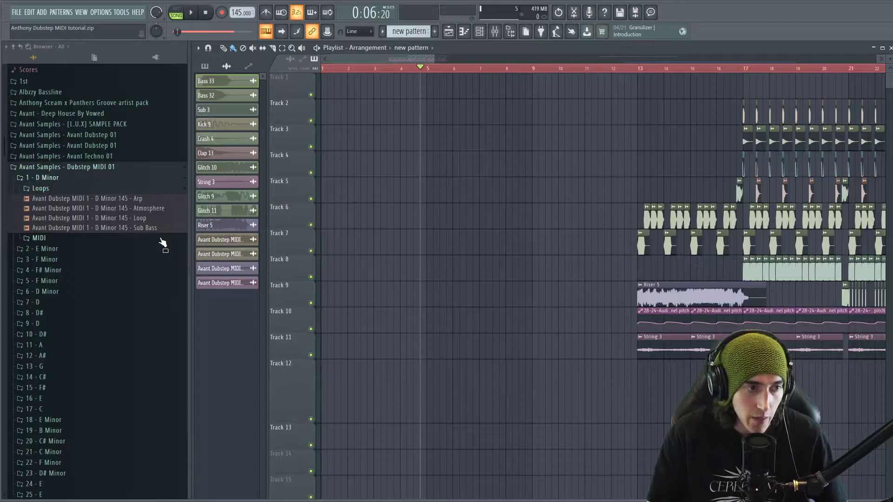
pyautogui.moveTo(124, 218); pyautogui.dragTo(325, 162)
# - Try playback from bar 13 without the Track 6 and Track 7 clips before bar 17, briefly muting Track 9
pyautogui.click(639, 69)
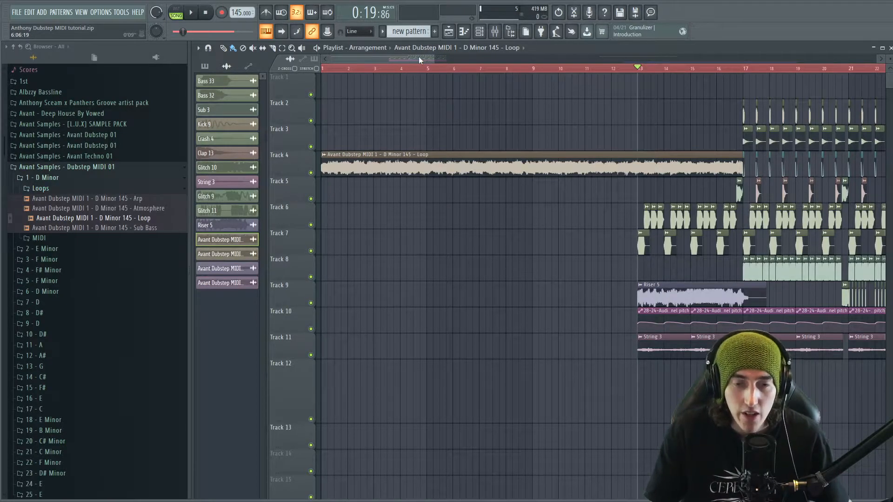
pyautogui.scroll(3, 417, 57)
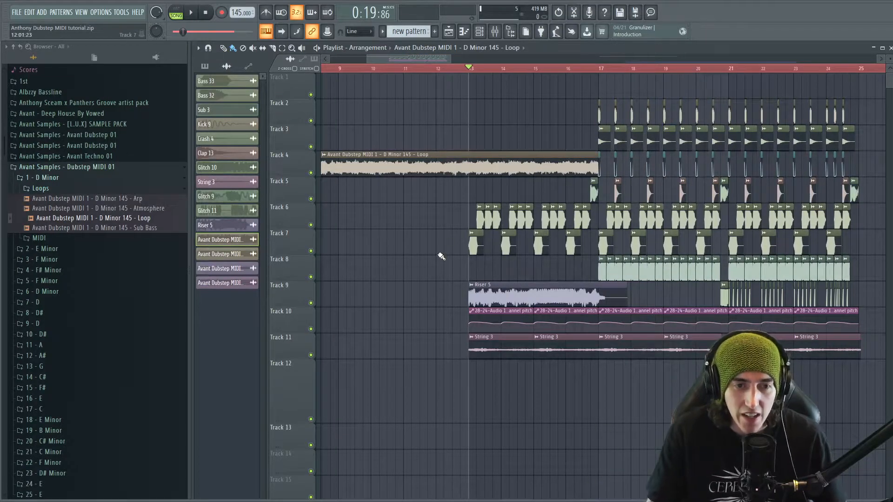
pyautogui.click(311, 251)
pyautogui.click(311, 226)
pyautogui.press('space')
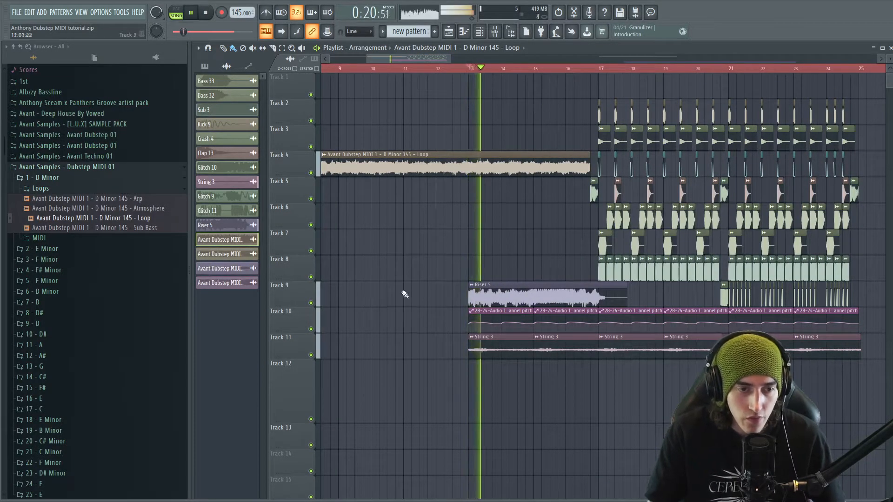
pyautogui.click(312, 303)
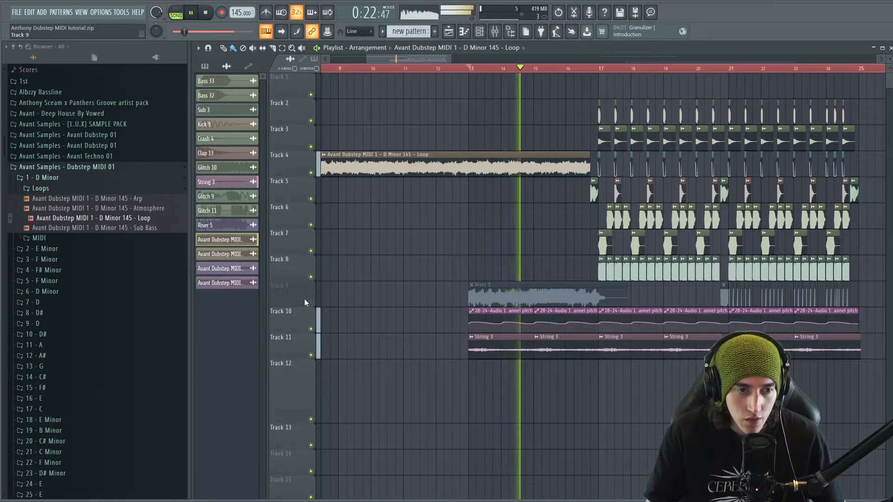
pyautogui.click(311, 304)
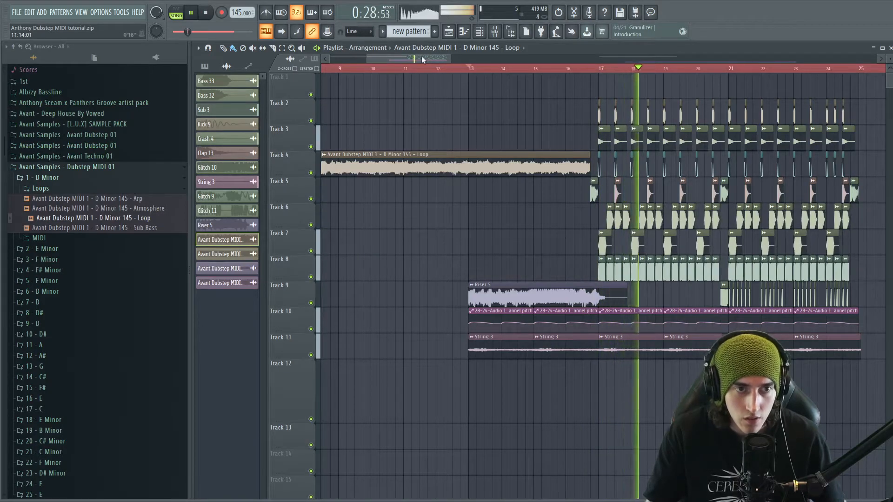
pyautogui.scroll(-4, 420, 56)
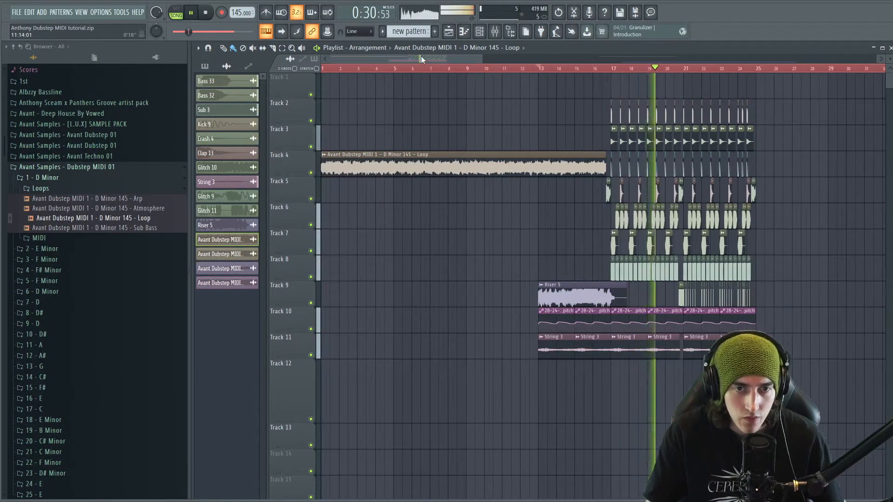
pyautogui.press('space')
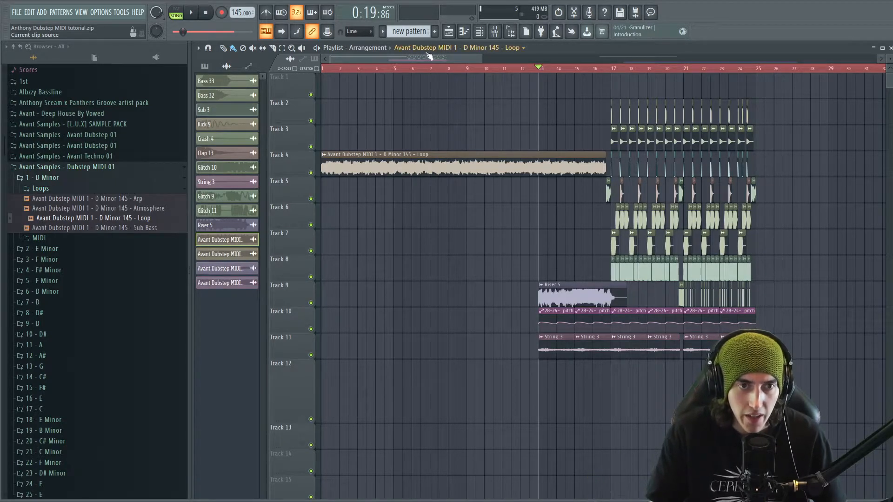
# - Undo the track mute changes, the clip deletions on Tracks 6 and 7, and the shortening of the loop
pyautogui.scroll(3, 420, 55)
pyautogui.scroll(3, 422, 58)
pyautogui.hotkey('ctrl', 'z')
pyautogui.hotkey('ctrl', 'z')
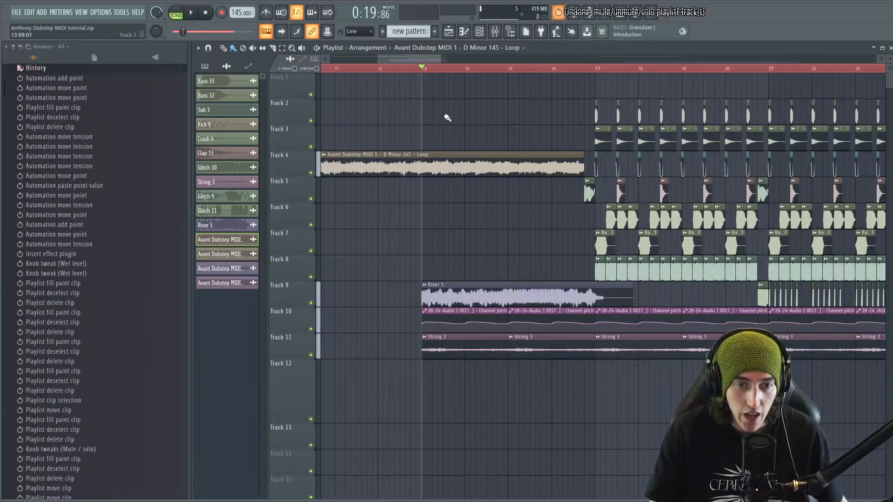
pyautogui.hotkey('ctrl', 'z')
pyautogui.hotkey('ctrl', 'z')
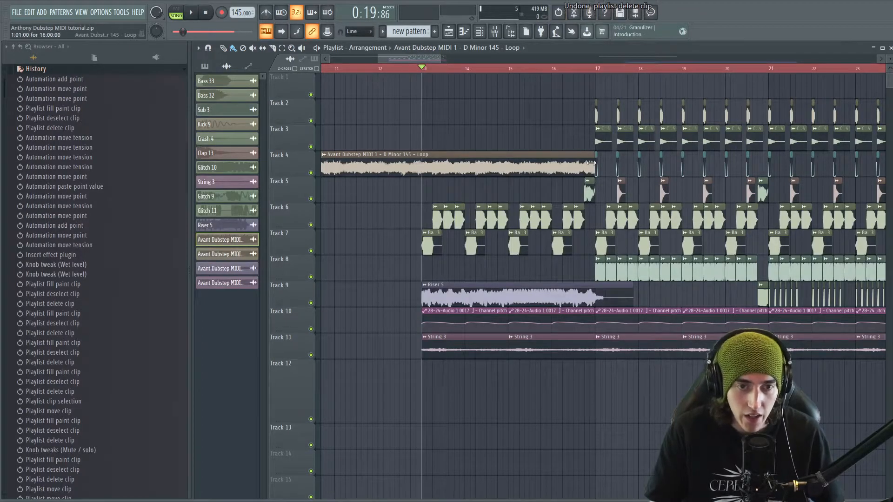
# - Shift all playlist clips about two and a half bars later and move the D Minor Loop clip back to bar 1
pyautogui.scroll(-4, 415, 60)
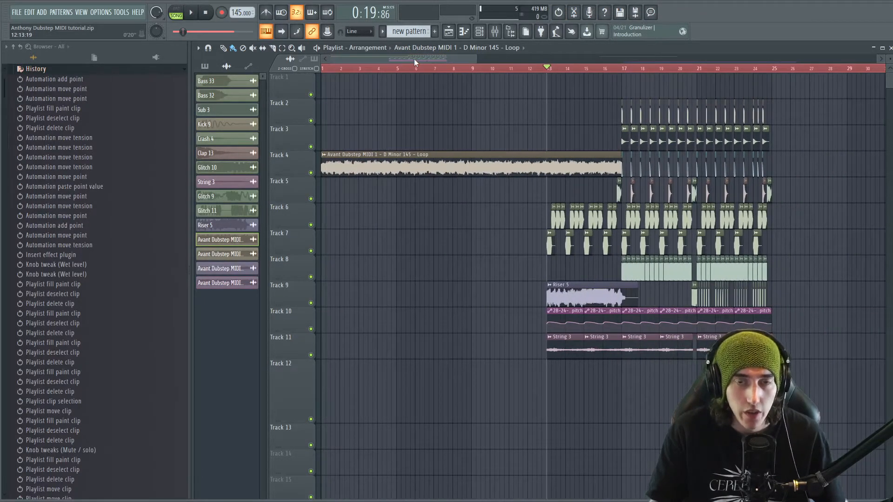
pyautogui.moveTo(795, 374); pyautogui.dragTo(537, 94)
pyautogui.hotkey('shift', 'Right')
pyautogui.hotkey('shift', 'Right')
pyautogui.hotkey('shift', 'Right')
pyautogui.hotkey('shift', 'Right')
pyautogui.hotkey('shift', 'Right')
pyautogui.hotkey('shift', 'Right')
pyautogui.hotkey('shift', 'Right')
pyautogui.hotkey('shift', 'Right')
pyautogui.hotkey('shift', 'Right')
pyautogui.hotkey('shift', 'Right')
pyautogui.click(522, 124)
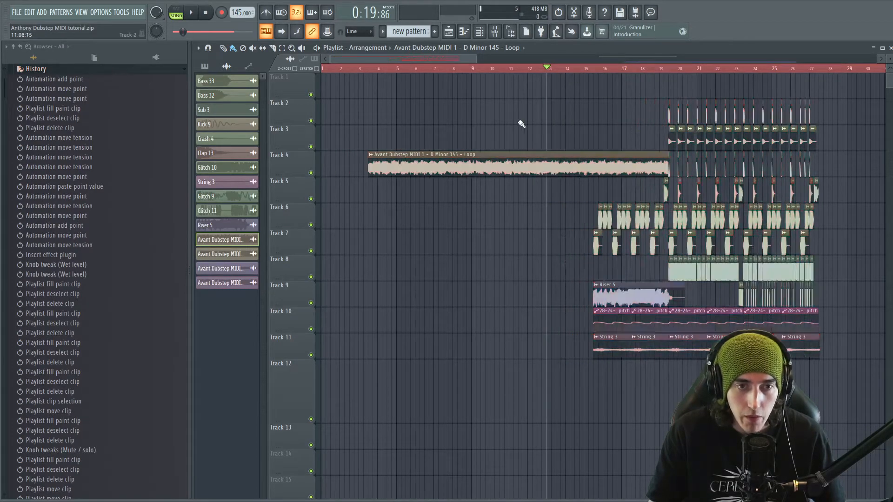
pyautogui.moveTo(510, 168); pyautogui.dragTo(385, 164)
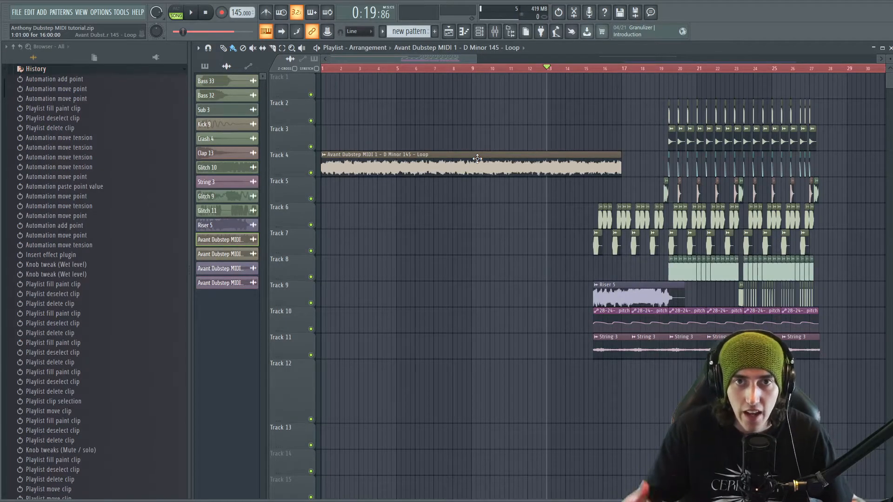
# - Reopen the Avant Samples - Dubstep MIDI 01 folder in the browser and delete the D Minor Loop clip from Track 4
pyautogui.click(65, 70)
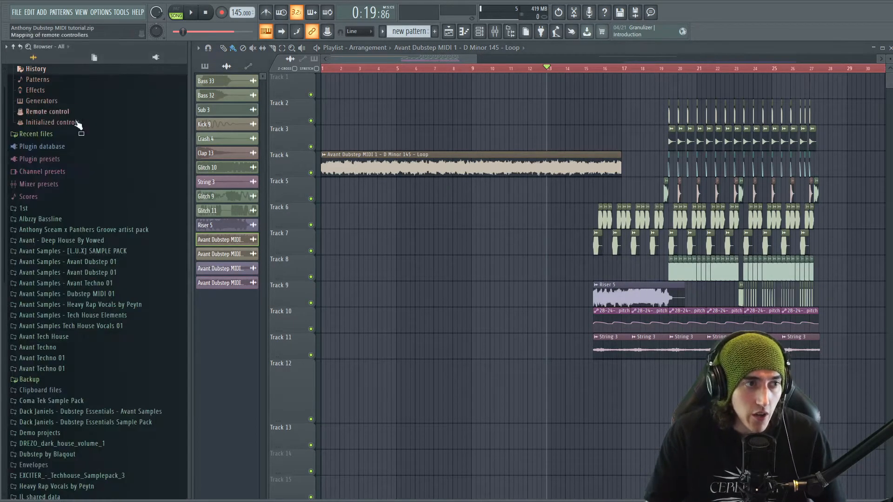
pyautogui.click(111, 294)
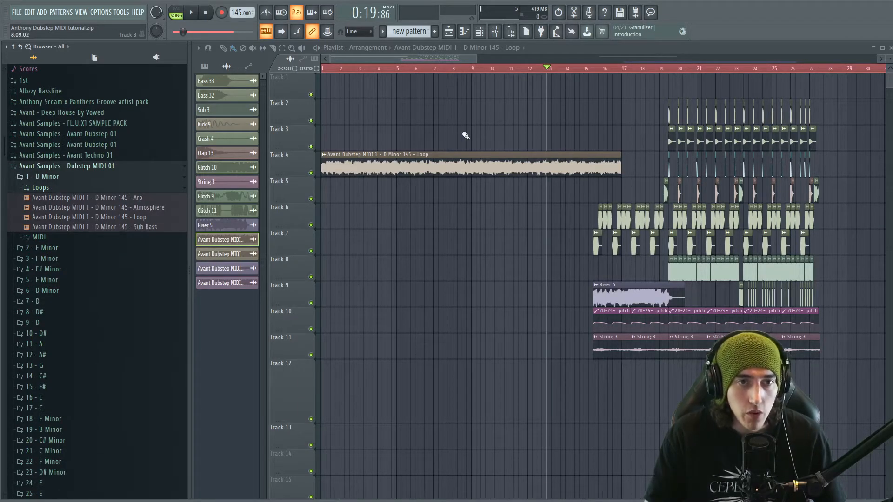
pyautogui.rightClick(459, 156)
# - Create a new pattern named melody and show all channels in the channel rack
pyautogui.click(435, 33)
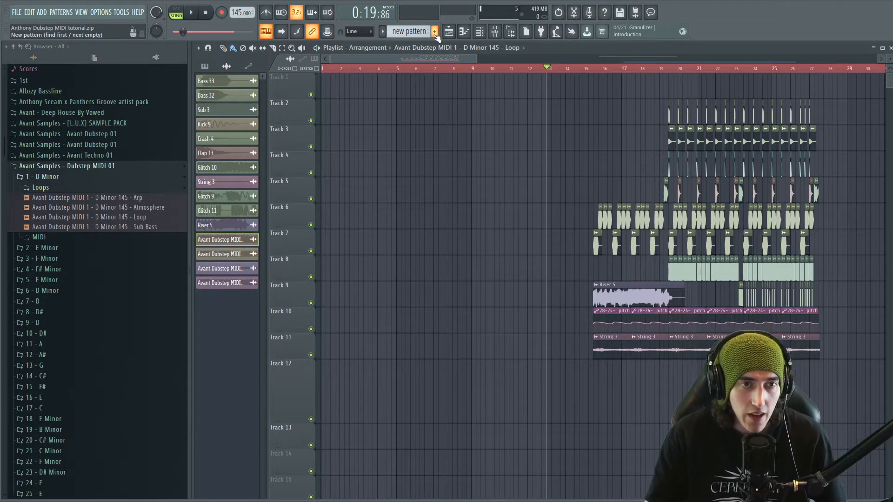
pyautogui.moveTo(475, 59); pyautogui.dragTo(468, 59)
pyautogui.click(479, 32)
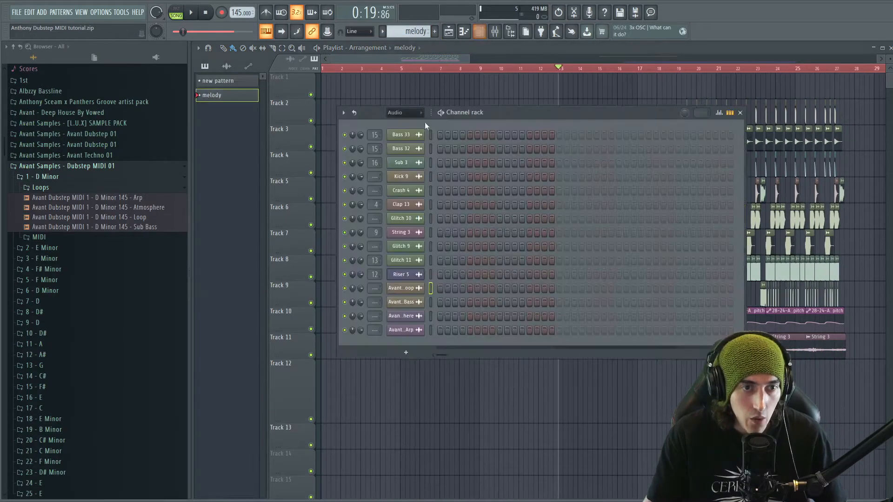
pyautogui.click(416, 113)
pyautogui.click(411, 120)
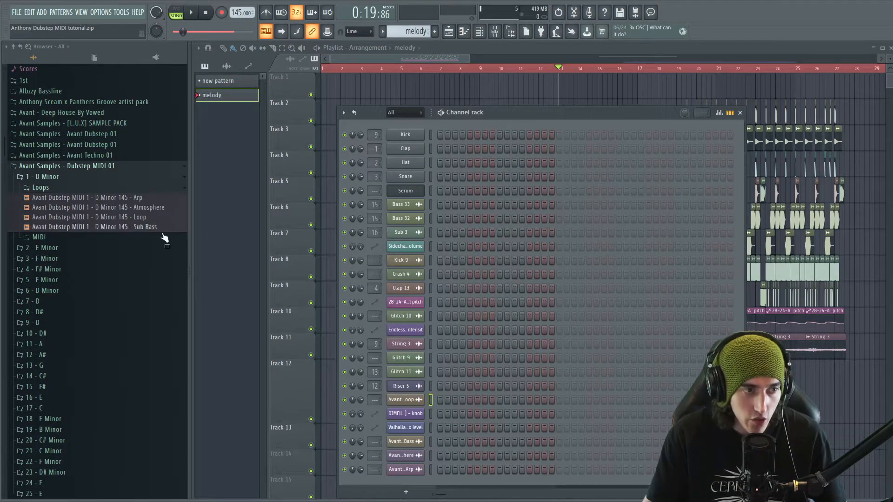
# - Show the D Minor MIDI files in the browser and clone the Serum channel twice
pyautogui.click(41, 187)
pyautogui.click(39, 198)
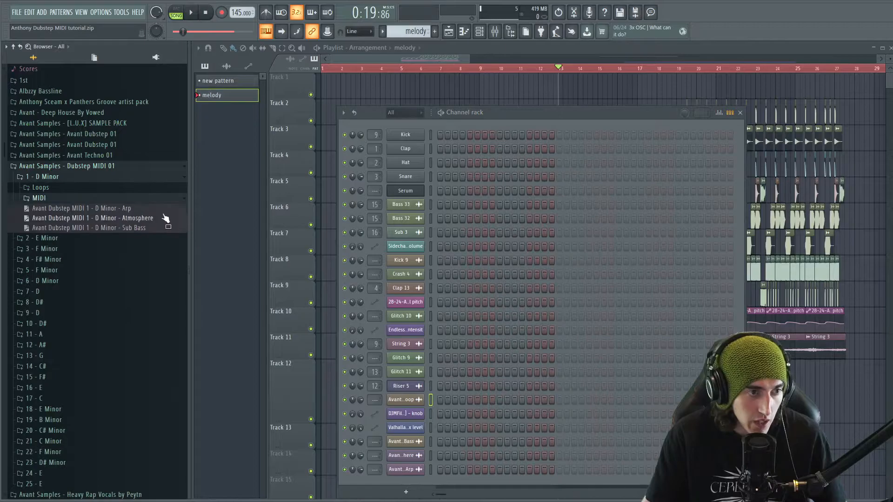
pyautogui.rightClick(423, 190)
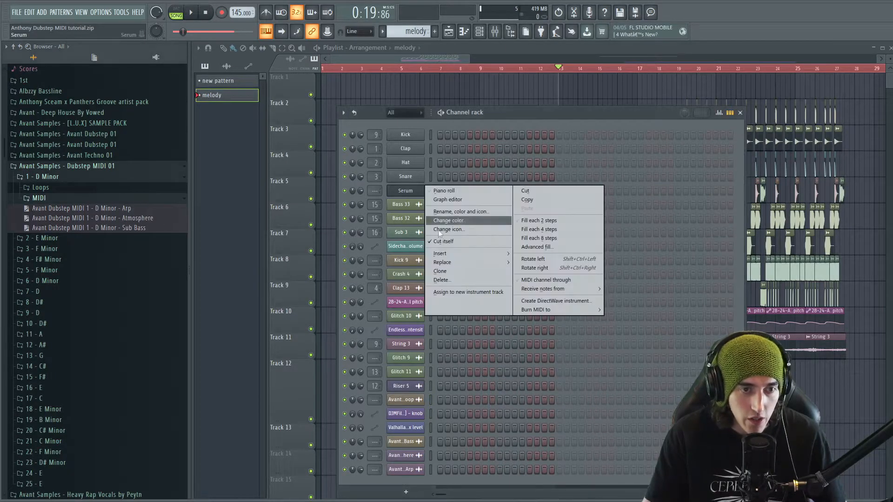
pyautogui.click(474, 271)
pyautogui.rightClick(418, 205)
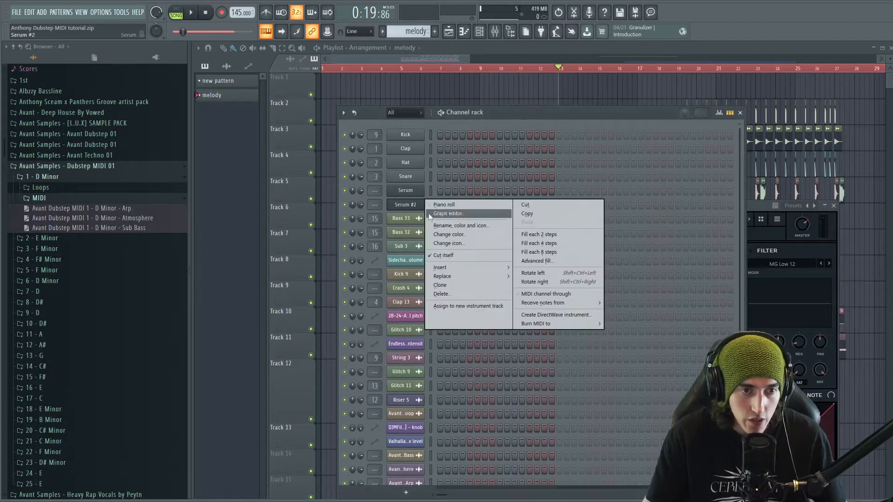
pyautogui.click(446, 285)
# - Load the D Minor Arp, Atmosphere and Sub Bass MIDI onto the three Serum channels, place the melody pattern at bar 1 of Track 1 and play it
pyautogui.moveTo(110, 210); pyautogui.dragTo(407, 193)
pyautogui.moveTo(114, 218); pyautogui.dragTo(408, 206)
pyautogui.press('space')
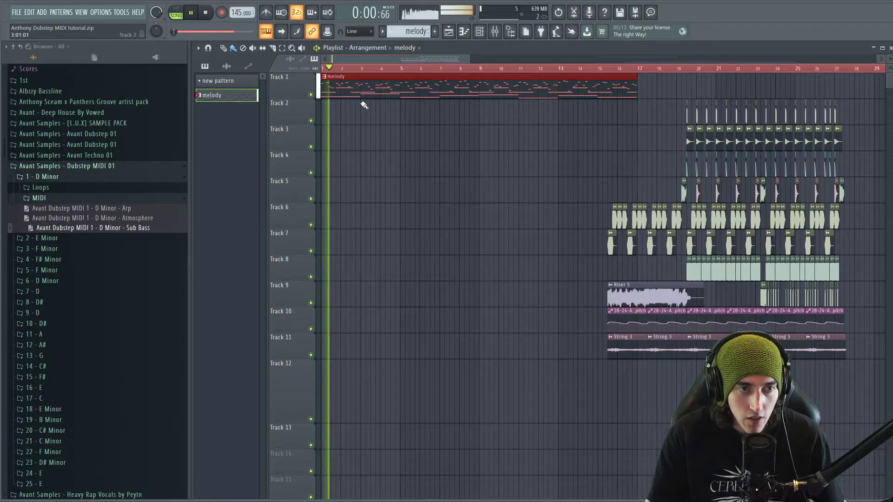
pyautogui.press('space')
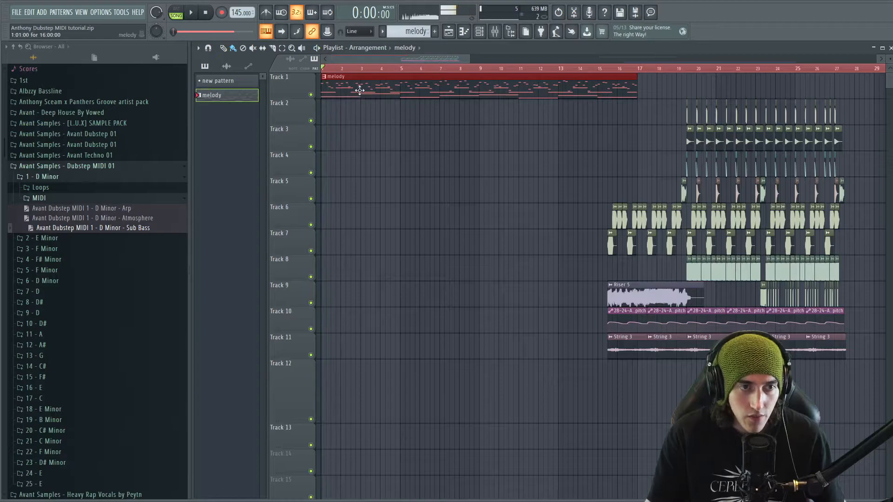
# - Play the Sub Bass notes in Serum #3's piano roll and open that channel's synth with the other two Serum channels muted
pyautogui.click(479, 31)
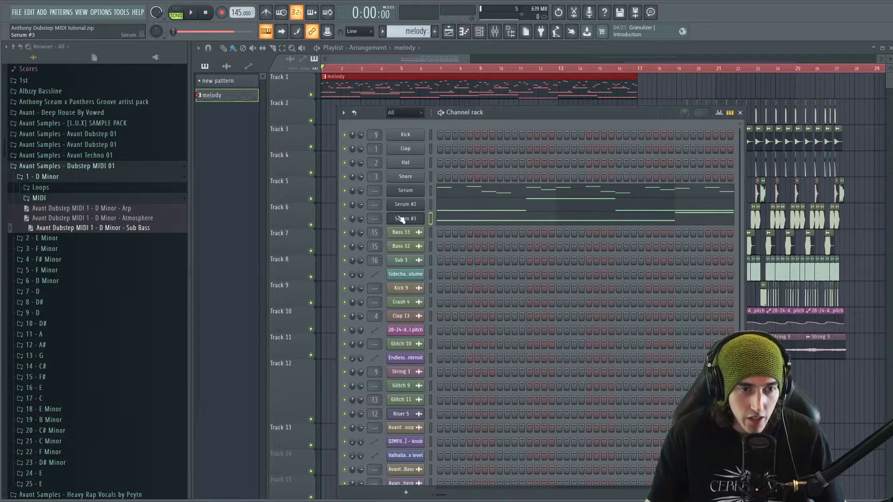
pyautogui.click(496, 219)
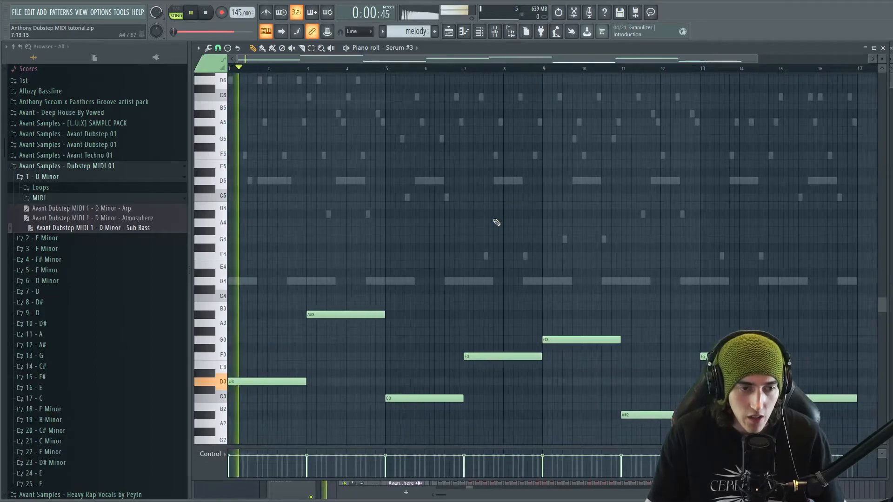
pyautogui.click(883, 48)
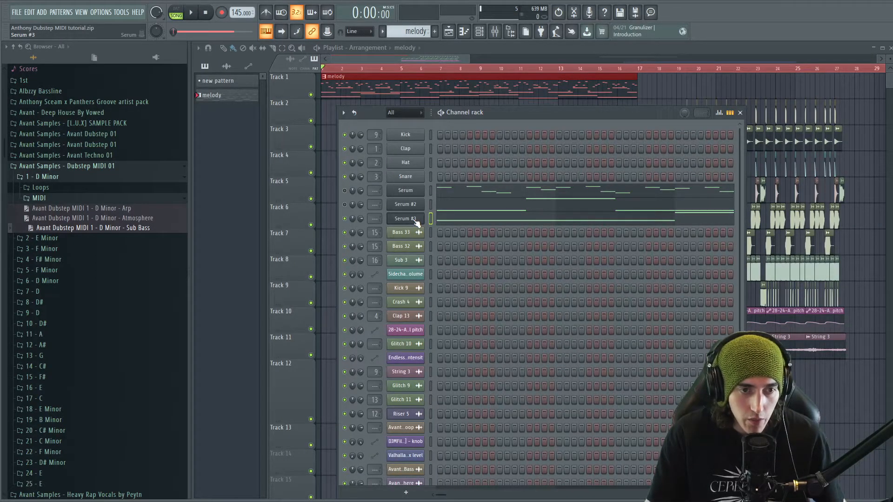
pyautogui.click(413, 218)
pyautogui.moveTo(518, 99); pyautogui.dragTo(575, 134)
pyautogui.click(557, 108)
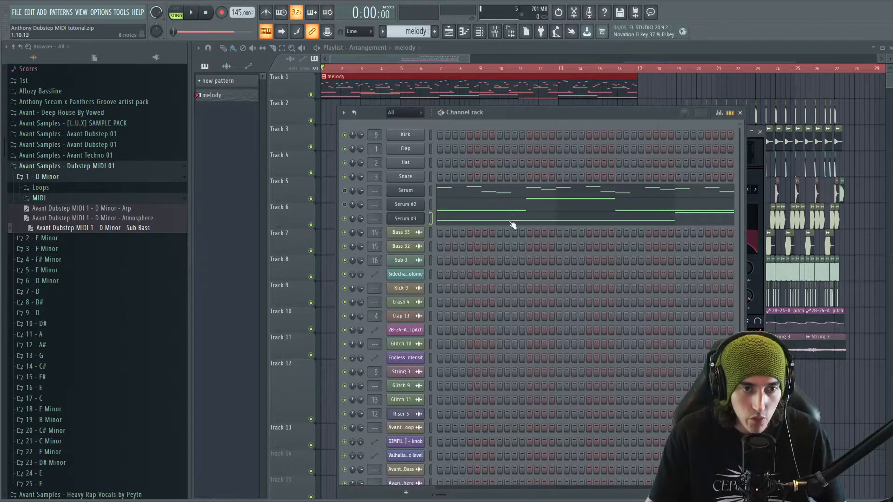
# - Examine and play through the Sub Bass notes in Serum #3's piano roll
pyautogui.click(508, 217)
pyautogui.scroll(3, 510, 232)
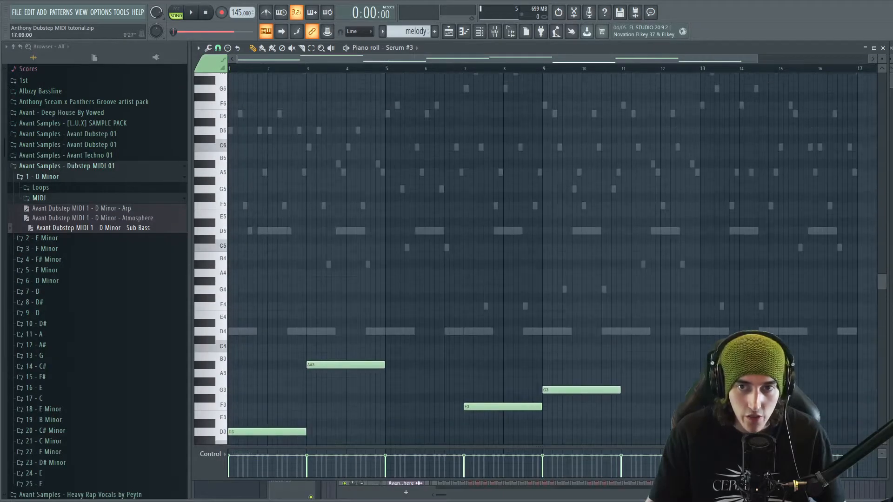
pyautogui.click(882, 48)
pyautogui.moveTo(503, 108); pyautogui.dragTo(495, 82)
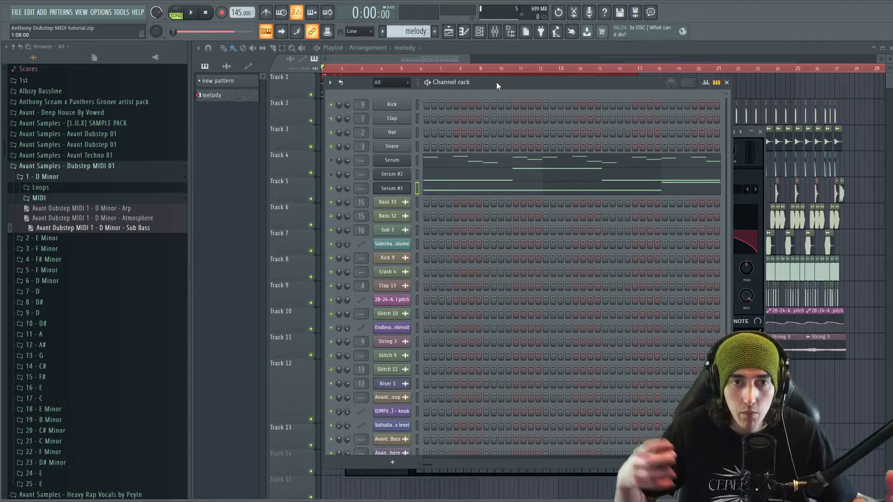
pyautogui.click(457, 192)
pyautogui.press('space')
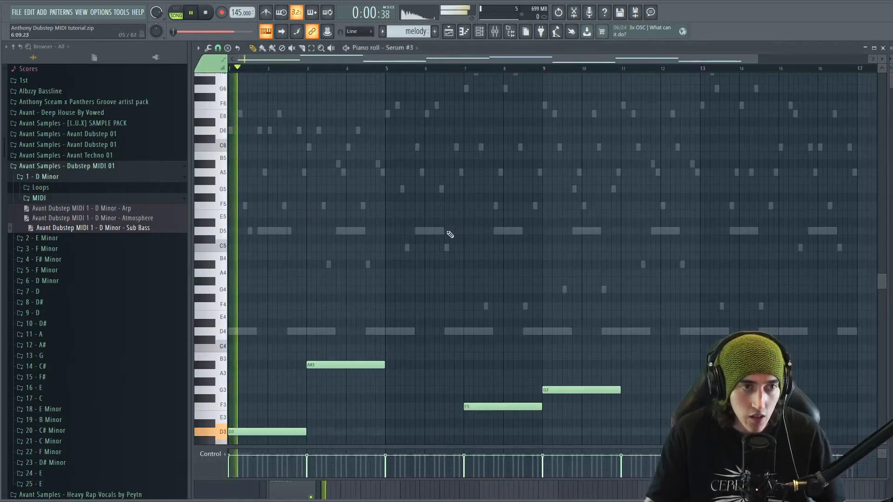
pyautogui.scroll(-1, 350, 218)
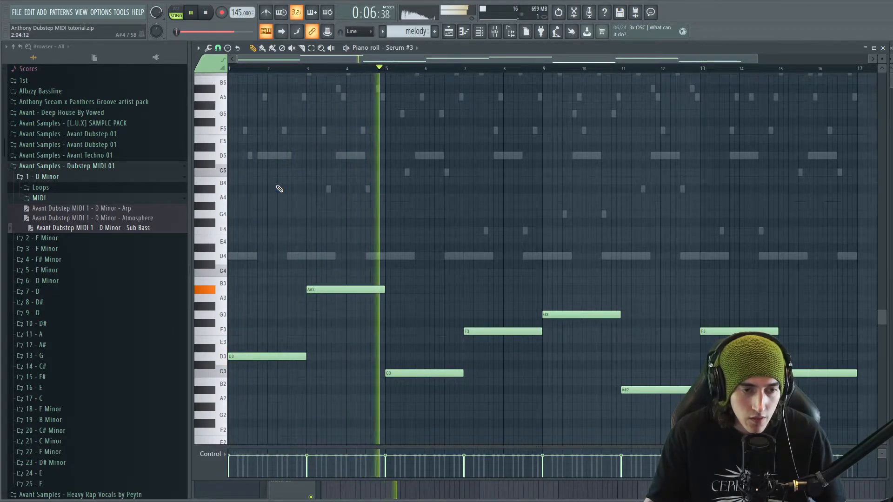
pyautogui.press('space')
pyautogui.click(605, 223)
pyautogui.rightClick(603, 223)
pyautogui.click(883, 50)
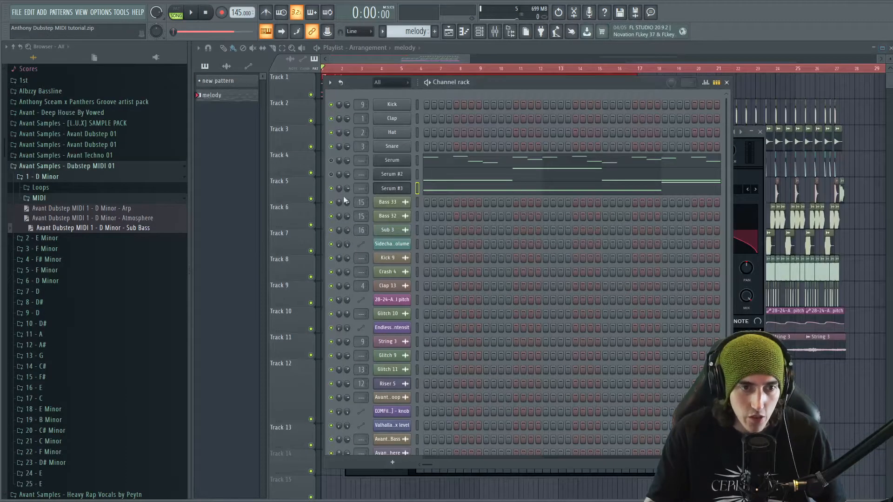
# - Check the Atmosphere notes on Serum #2 and replace that channel's synth with reFX Nexus
pyautogui.click(332, 174)
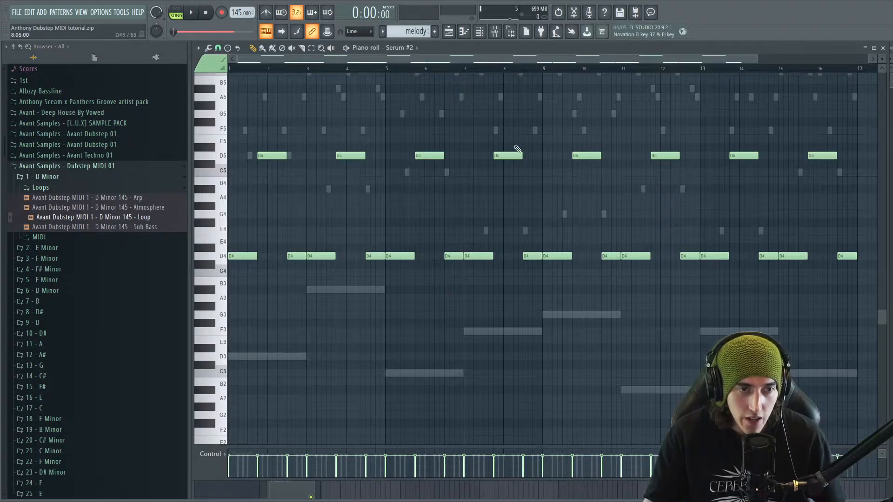
pyautogui.scroll(2, 517, 149)
pyautogui.press('F7')
pyautogui.rightClick(398, 171)
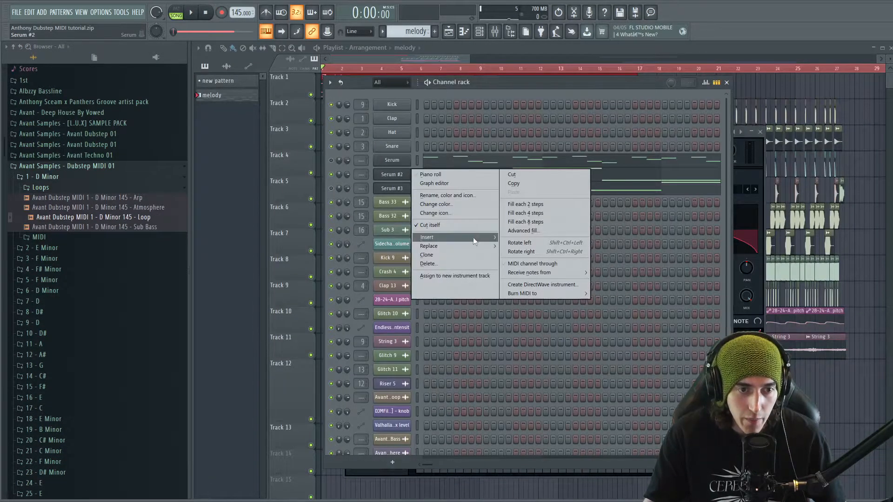
pyautogui.moveTo(472, 245)
pyautogui.click(549, 84)
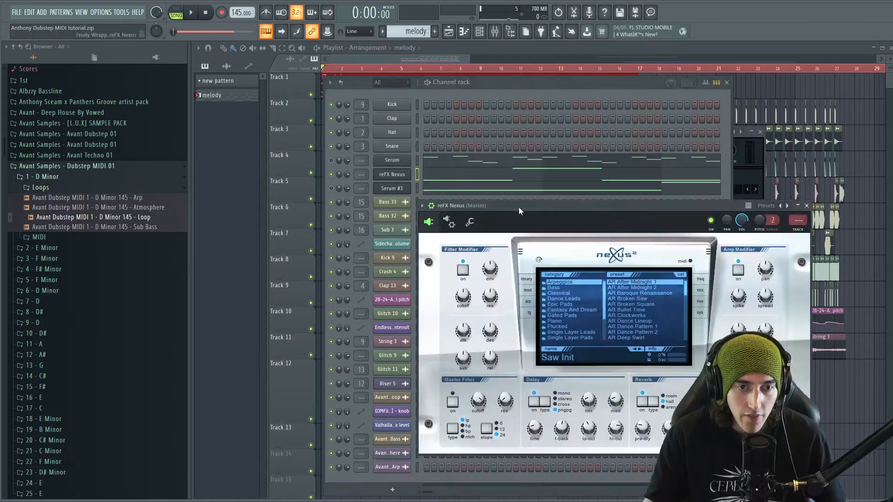
pyautogui.moveTo(535, 206); pyautogui.dragTo(449, 155)
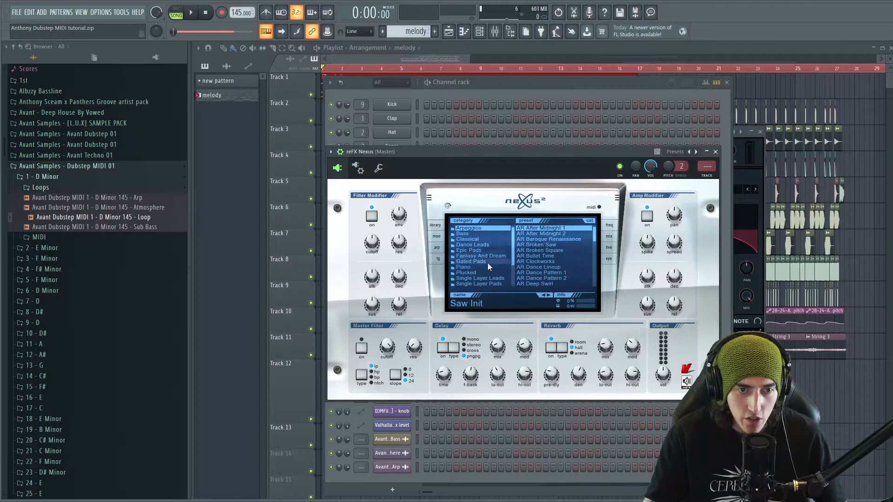
# - Load the PD Calm down preset from Epic Pads in Nexus and turn on its master filter with the cutoff at about 41
pyautogui.click(483, 251)
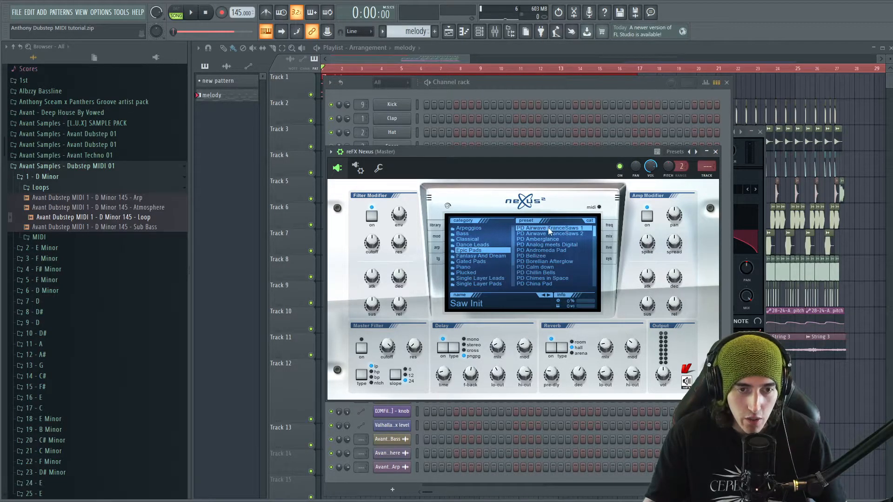
pyautogui.click(548, 229)
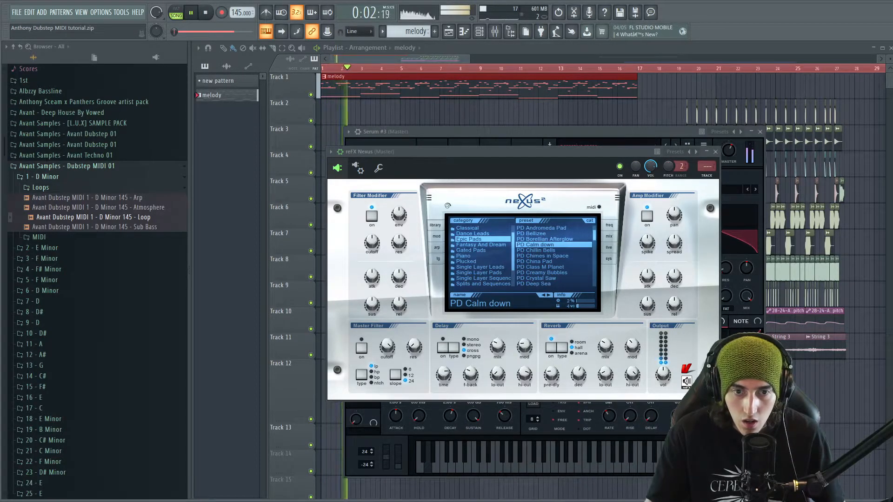
pyautogui.press('space')
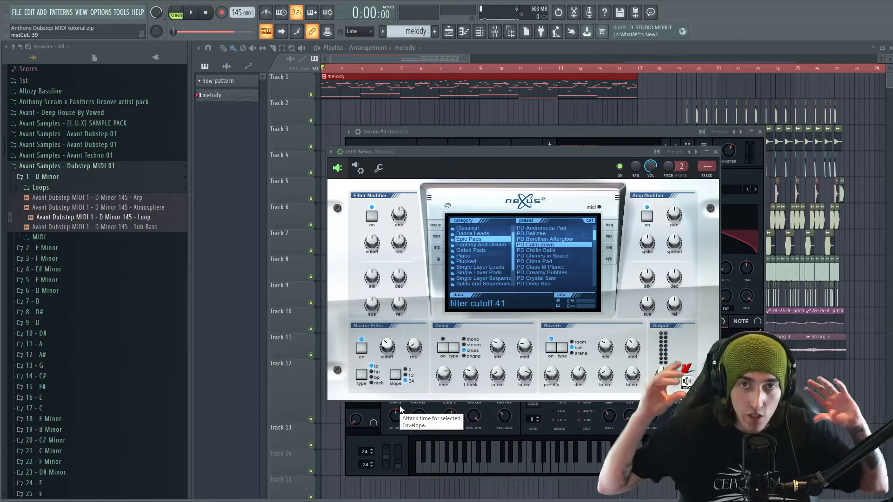
# - Load the LD Epic Lead [AS] preset on the Serum arp channel and play the arp with it
pyautogui.press('F6')
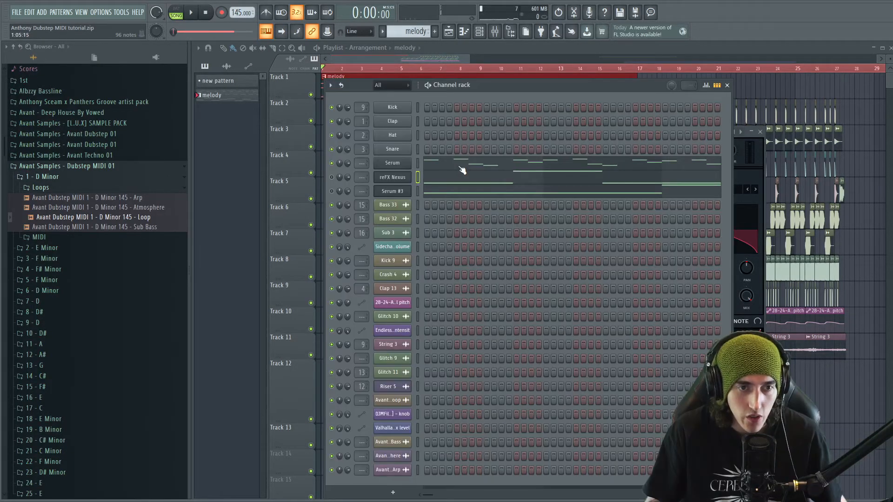
pyautogui.click(392, 165)
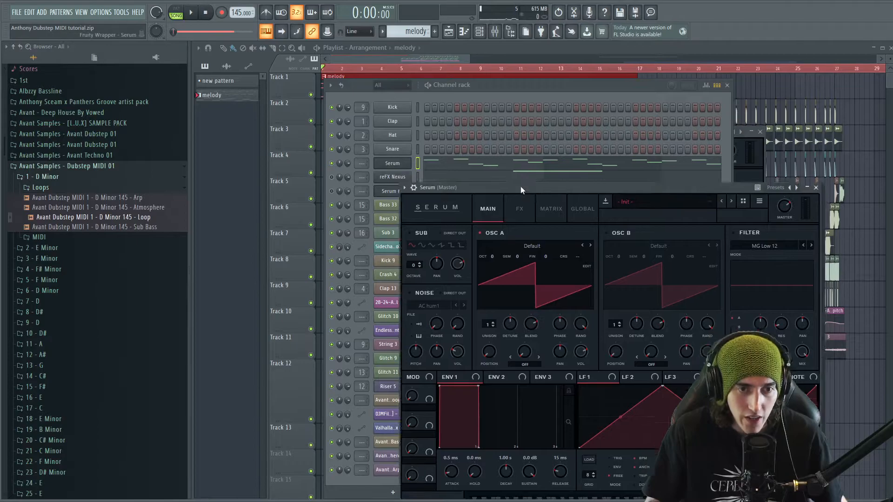
pyautogui.moveTo(528, 194); pyautogui.dragTo(451, 89)
pyautogui.click(674, 104)
pyautogui.click(484, 144)
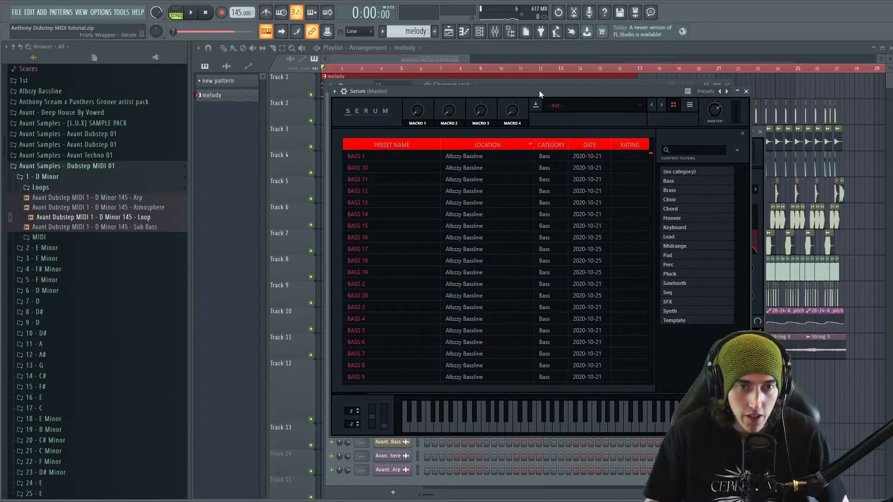
pyautogui.moveTo(654, 159); pyautogui.dragTo(661, 290)
pyautogui.moveTo(512, 97); pyautogui.dragTo(534, 121)
pyautogui.press('space')
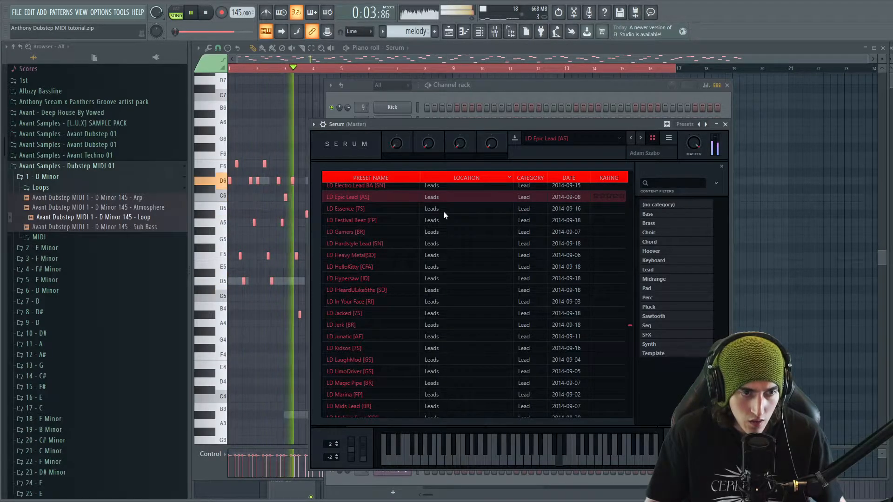
pyautogui.click(207, 13)
# - Clone the Serum arp channel and copy its arp notes into the clone's piano roll
pyautogui.click(554, 117)
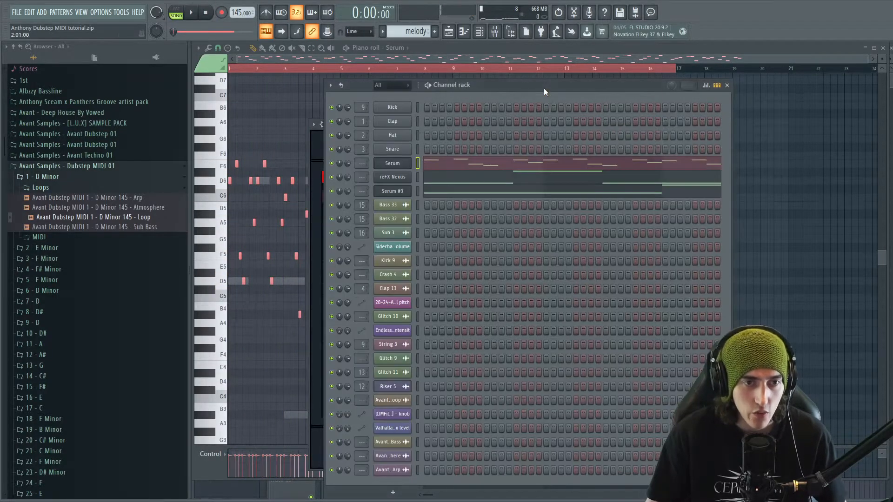
pyautogui.rightClick(399, 169)
pyautogui.click(449, 246)
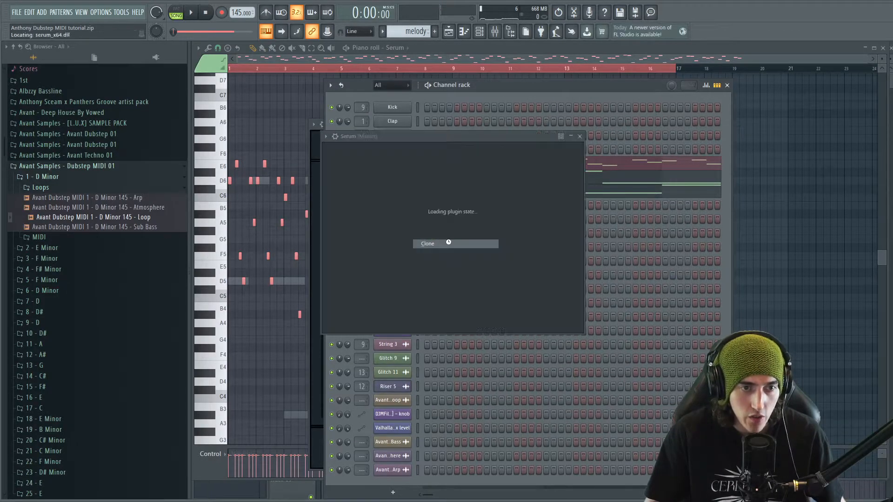
pyautogui.click(512, 114)
pyautogui.click(491, 166)
pyautogui.click(471, 168)
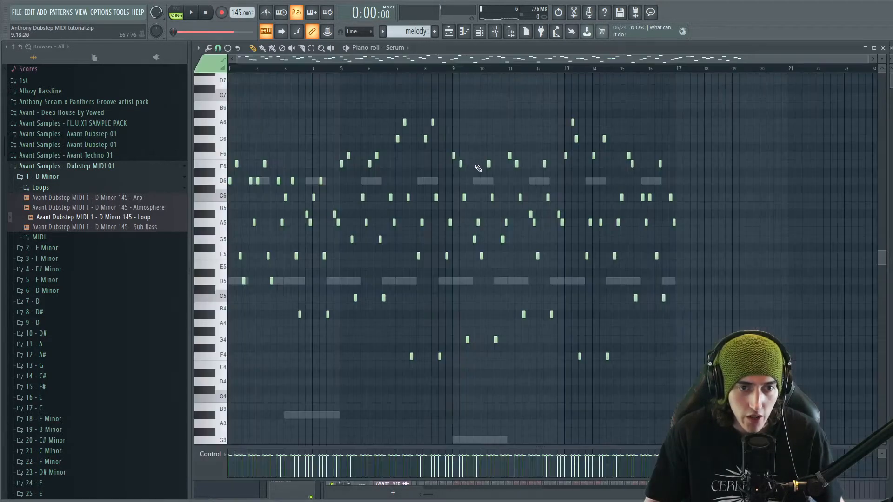
pyautogui.click(884, 48)
pyautogui.rightClick(401, 178)
pyautogui.click(445, 179)
pyautogui.click(883, 49)
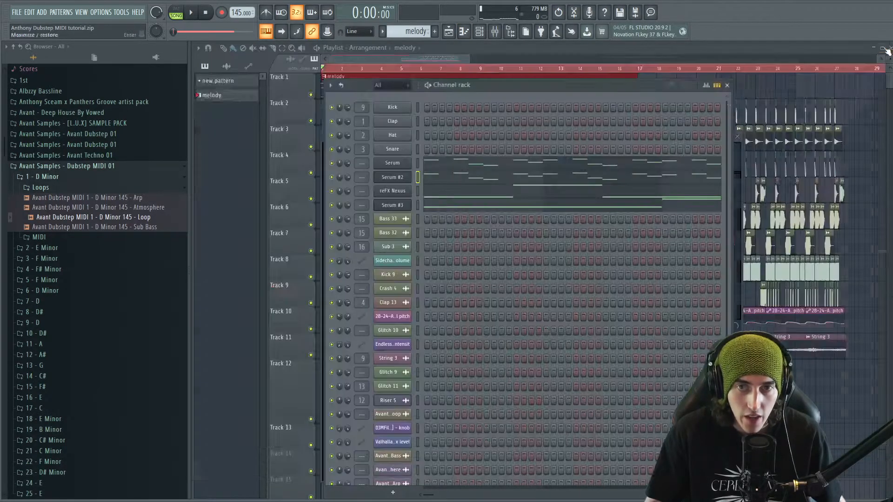
# - Audition the Serum #2 layer with the melody and transpose all of its notes up one octave
pyautogui.rightClick(331, 178)
pyautogui.click(344, 184)
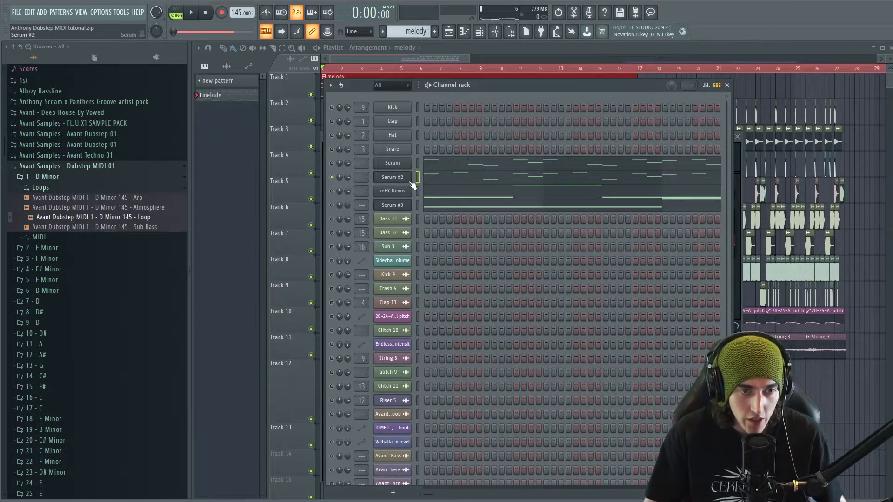
pyautogui.press('space')
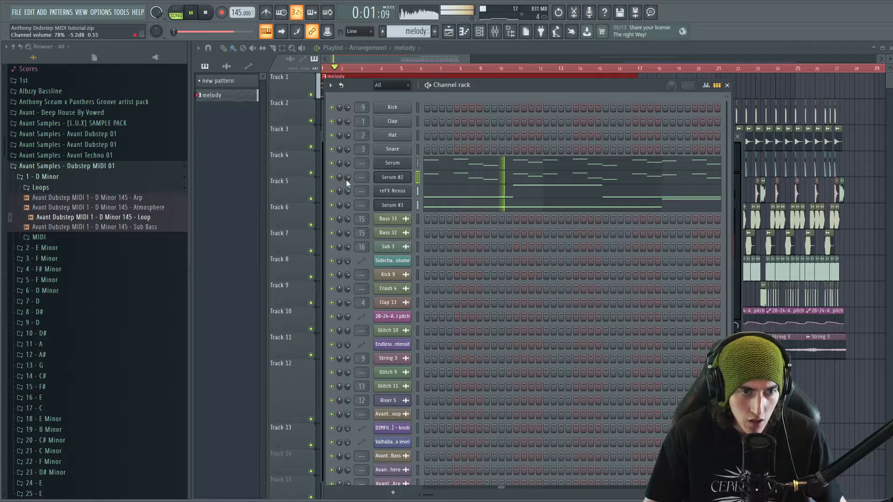
pyautogui.click(468, 179)
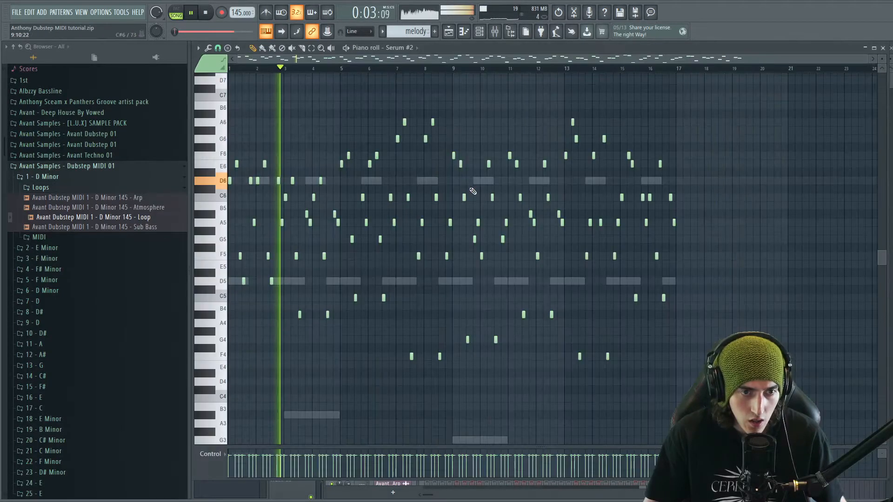
pyautogui.hotkey('ctrl', 'Up')
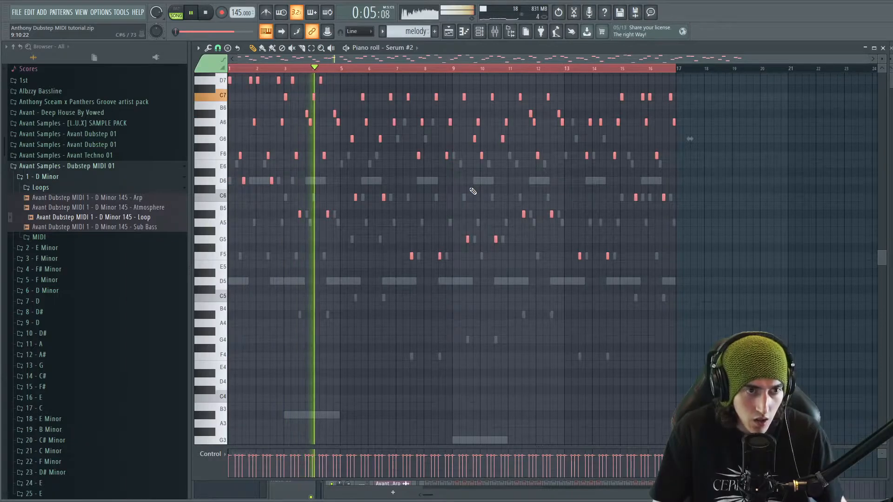
pyautogui.scroll(3, 581, 307)
pyautogui.keyDown('ctrl'); pyautogui.click(747, 198); pyautogui.keyUp('ctrl')
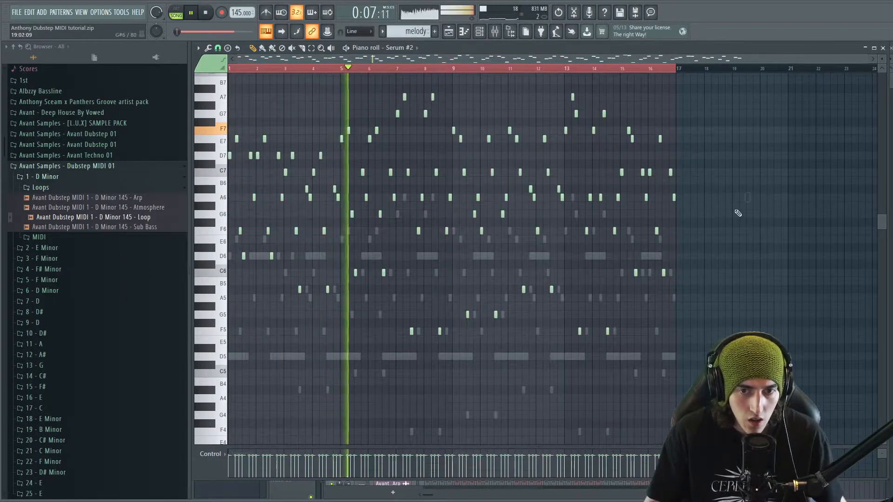
pyautogui.click(883, 47)
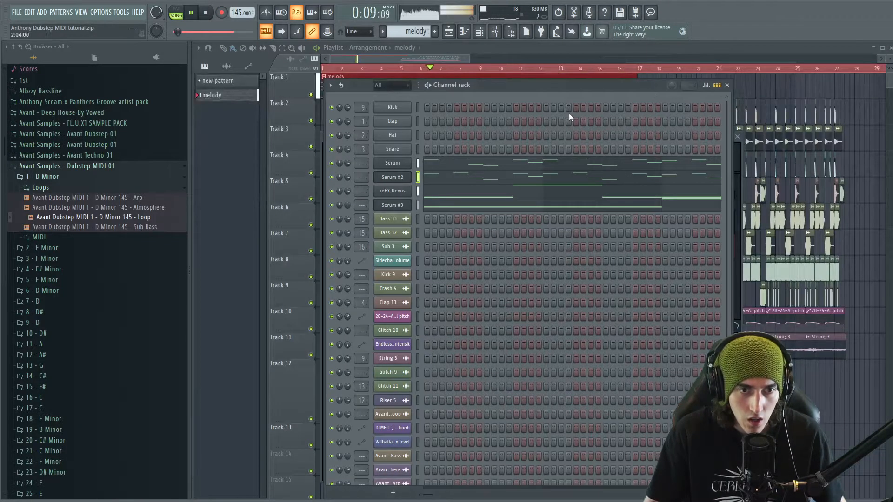
# - Stop playback and examine the Serum arp notes against the other channels' ghost notes in the piano roll
pyautogui.click(207, 14)
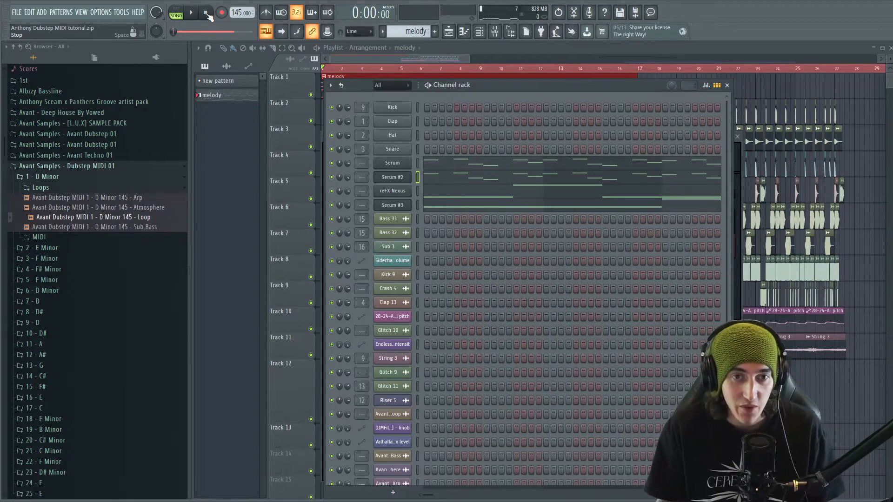
pyautogui.click(491, 168)
pyautogui.scroll(-4, 474, 269)
pyautogui.moveTo(506, 59); pyautogui.dragTo(572, 116)
pyautogui.moveTo(582, 59); pyautogui.dragTo(584, 63)
pyautogui.scroll(3, 837, 140)
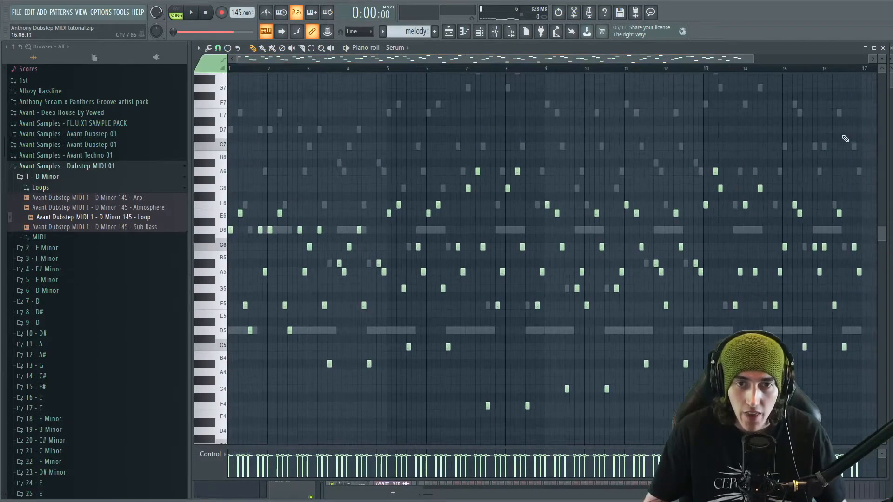
pyautogui.click(882, 48)
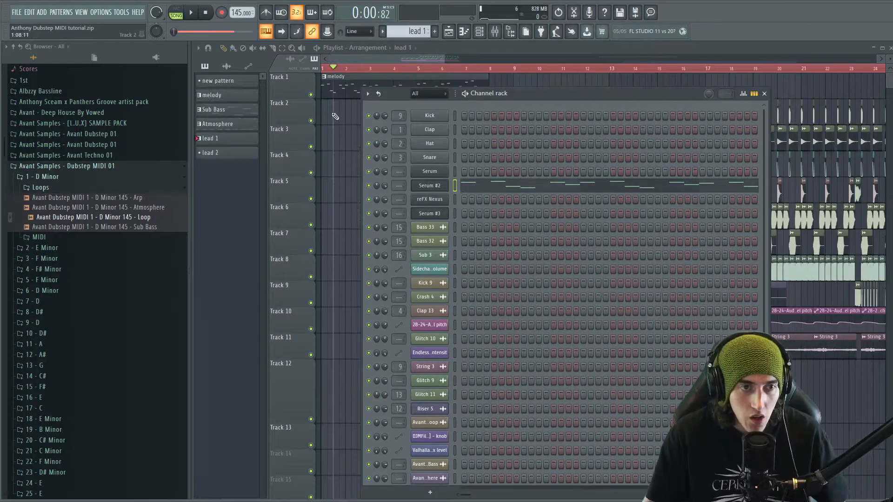
# - Lay out the lead 1, Atmosphere and Sub Bass clips on Tracks 2 to 4 beneath the melody clip at the song start
pyautogui.press('F6')
pyautogui.click(367, 47)
pyautogui.click(425, 48)
pyautogui.click(414, 48)
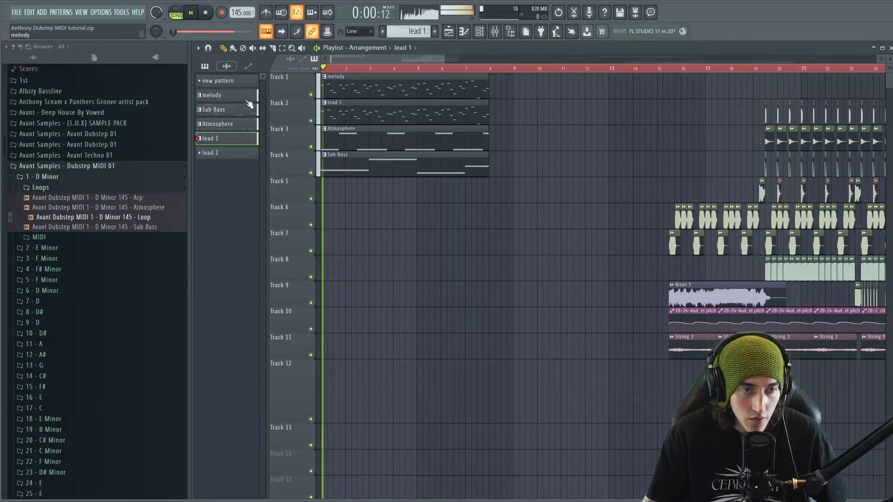
pyautogui.click(565, 134)
pyautogui.rightClick(570, 130)
pyautogui.click(566, 128)
pyautogui.rightClick(564, 134)
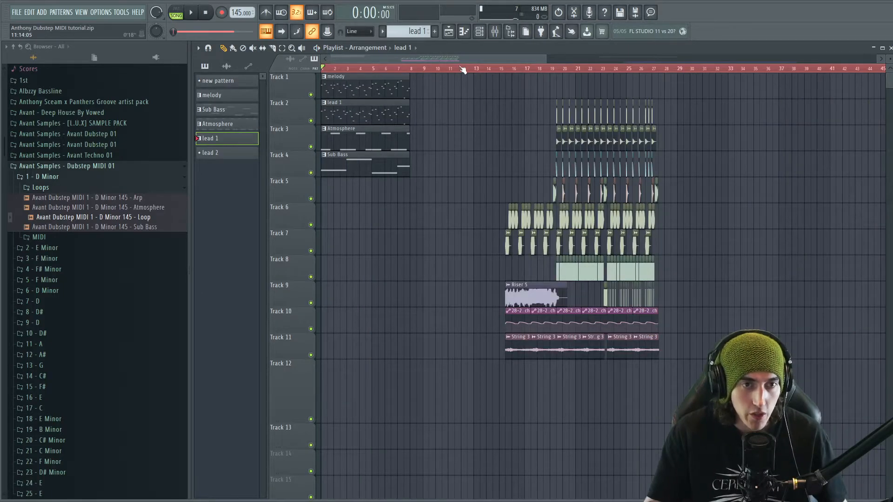
# - Place FX_Impact 1 from the Avant Dubstep 01 FX folder at the start of Track 5, trim it and audition it
pyautogui.scroll(5, 463, 69)
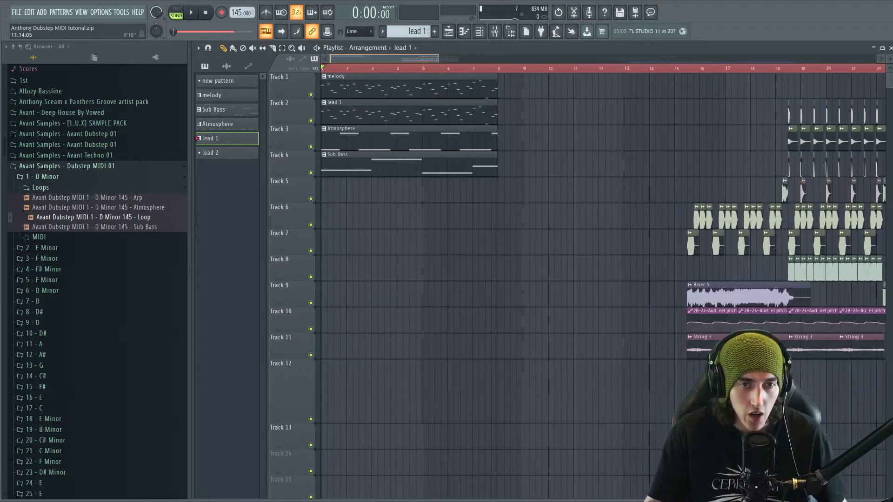
pyautogui.scroll(-4, 356, 66)
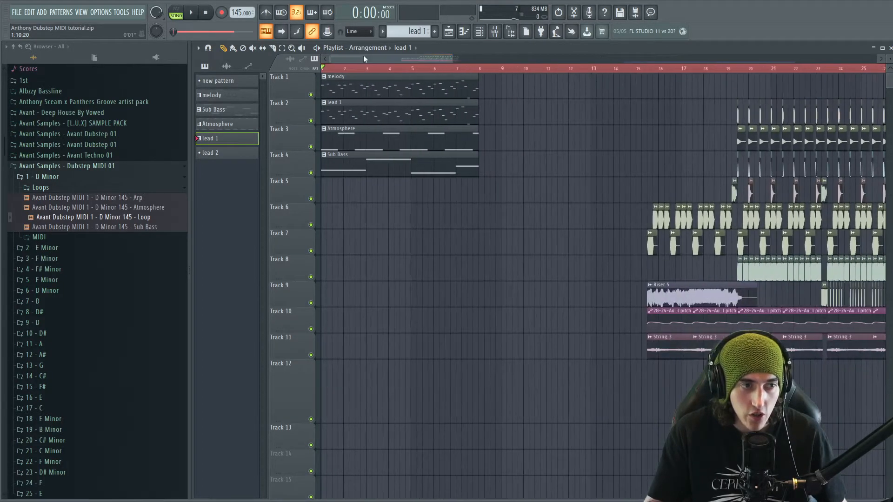
pyautogui.click(82, 167)
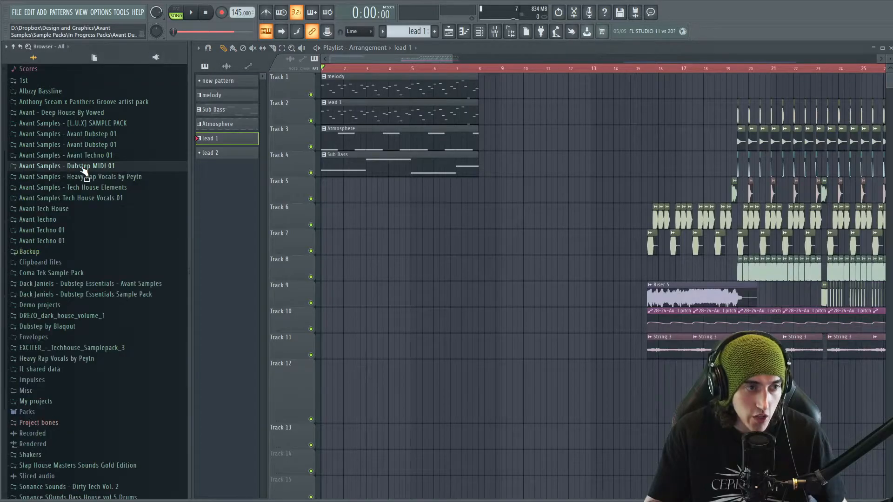
pyautogui.click(99, 135)
pyautogui.click(41, 199)
pyautogui.scroll(-2, 137, 212)
pyautogui.scroll(5, 119, 205)
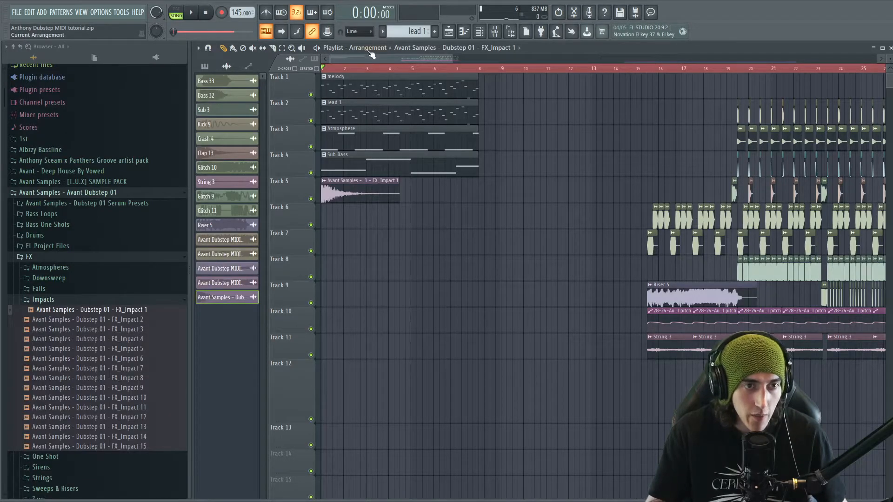
pyautogui.scroll(5, 339, 188)
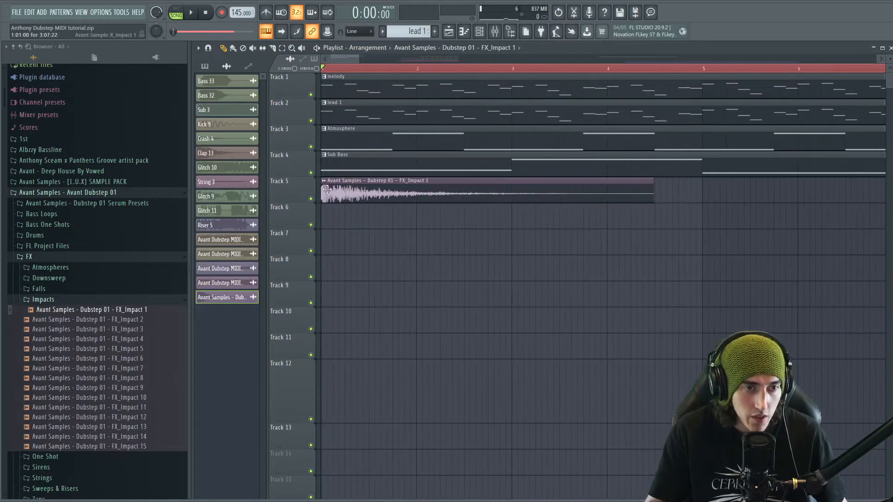
pyautogui.moveTo(342, 200); pyautogui.dragTo(325, 200)
pyautogui.press('space')
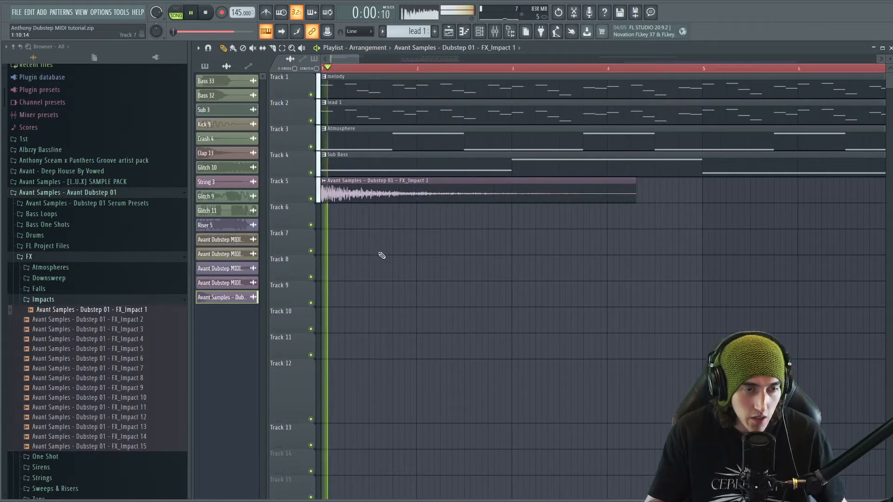
# - Use Downsweep 3 at the start of Track 5 instead and move the melody and lead 1 clips to bar 8
pyautogui.scroll(-6, 384, 182)
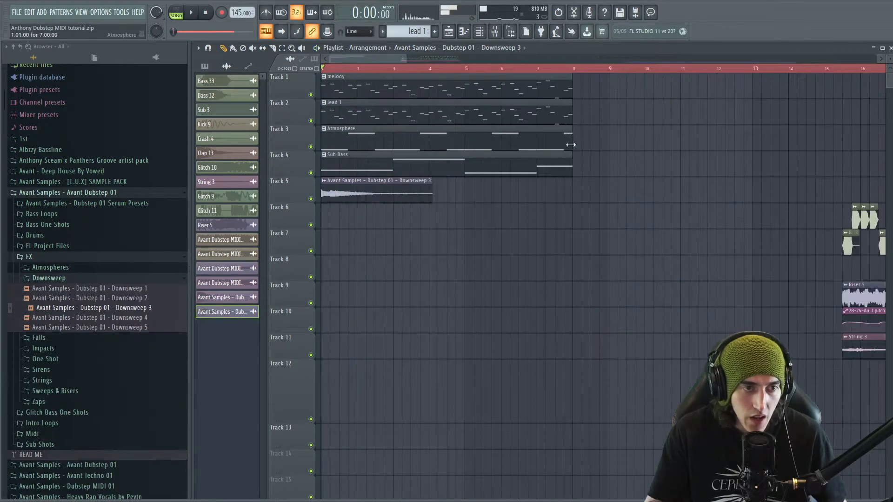
pyautogui.moveTo(642, 126); pyautogui.dragTo(590, 72)
pyautogui.click(620, 152)
pyautogui.moveTo(396, 139); pyautogui.dragTo(645, 139)
pyautogui.press('space')
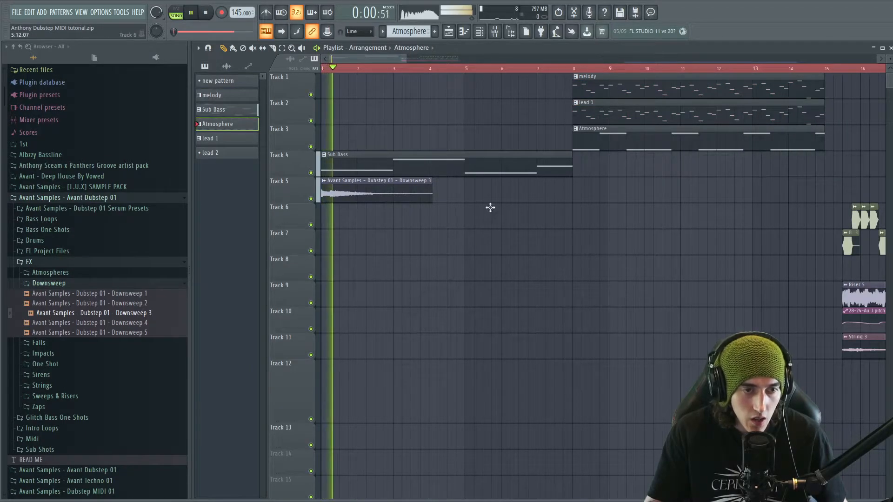
pyautogui.moveTo(579, 137); pyautogui.dragTo(326, 136)
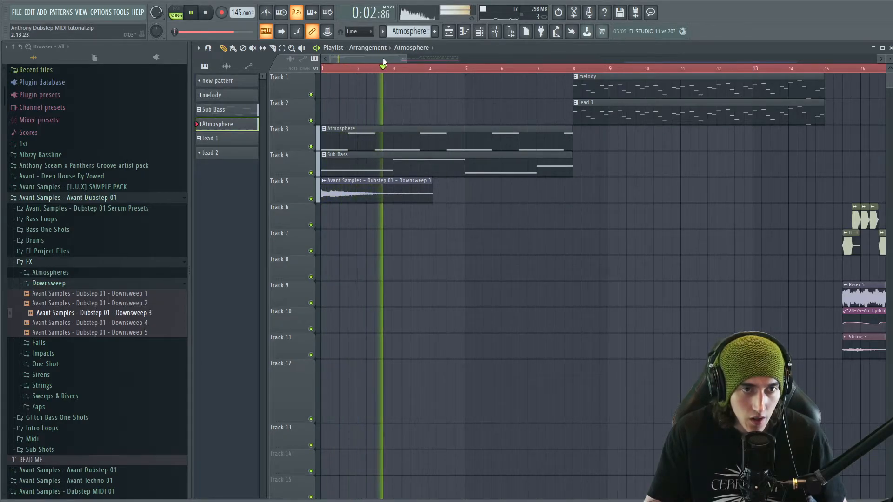
# - Repeat the Atmosphere and Sub Bass clips from bar 8 on Tracks 3 and 4 beneath the melody
pyautogui.scroll(-3, 383, 57)
pyautogui.moveTo(459, 58); pyautogui.dragTo(465, 59)
pyautogui.click(494, 164)
pyautogui.rightClick(493, 166)
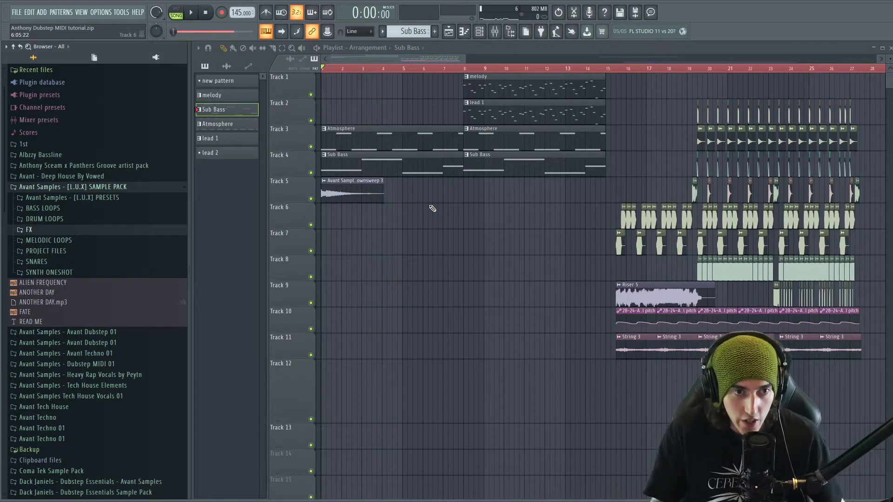
pyautogui.moveTo(464, 59)
pyautogui.mouseDown()
pyautogui.moveTo(486, 59)
pyautogui.moveTo(458, 59)
pyautogui.mouseUp()
pyautogui.click(496, 226)
pyautogui.rightClick(501, 226)
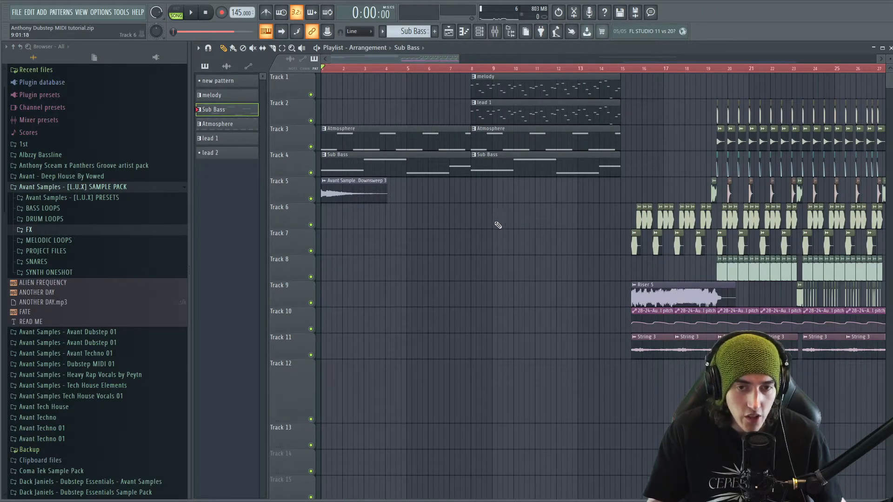
# - Copy the drum clips from the drop section onto Tracks 5 to 8 beneath the melody, covering bars 8 to 24
pyautogui.moveTo(459, 59); pyautogui.dragTo(436, 61)
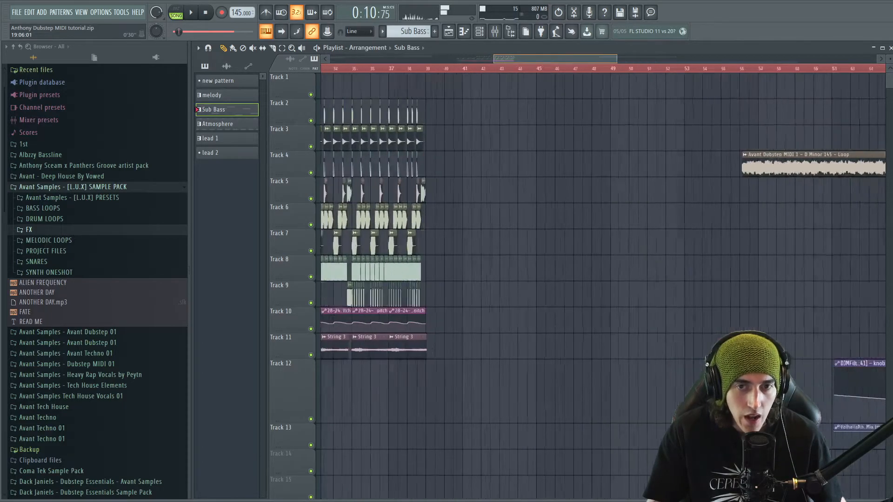
pyautogui.moveTo(553, 59); pyautogui.dragTo(492, 59)
pyautogui.moveTo(801, 195); pyautogui.dragTo(444, 80)
pyautogui.moveTo(483, 59); pyautogui.dragTo(385, 59)
pyautogui.hotkey('ctrl', 'v')
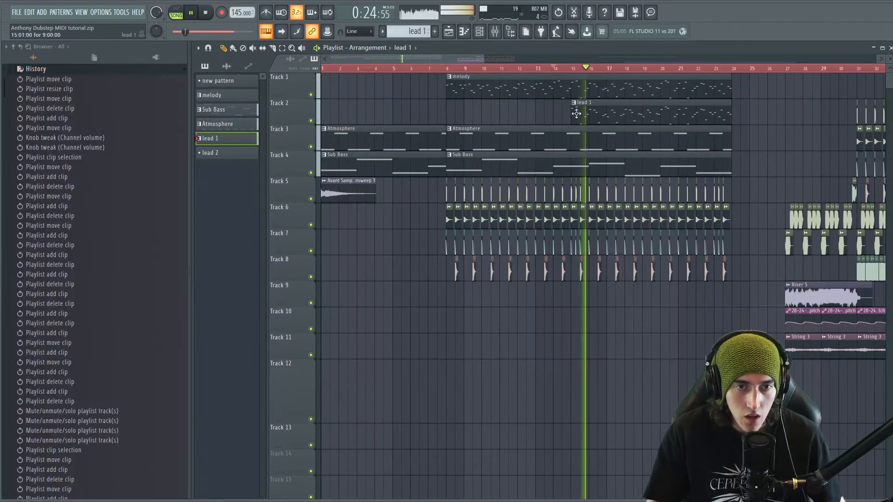
# - Repeat the melody, lead 1, Atmosphere and Sub Bass clips from bar 24 and add Downsweep 3 there on Track 9
pyautogui.moveTo(459, 58); pyautogui.dragTo(498, 58)
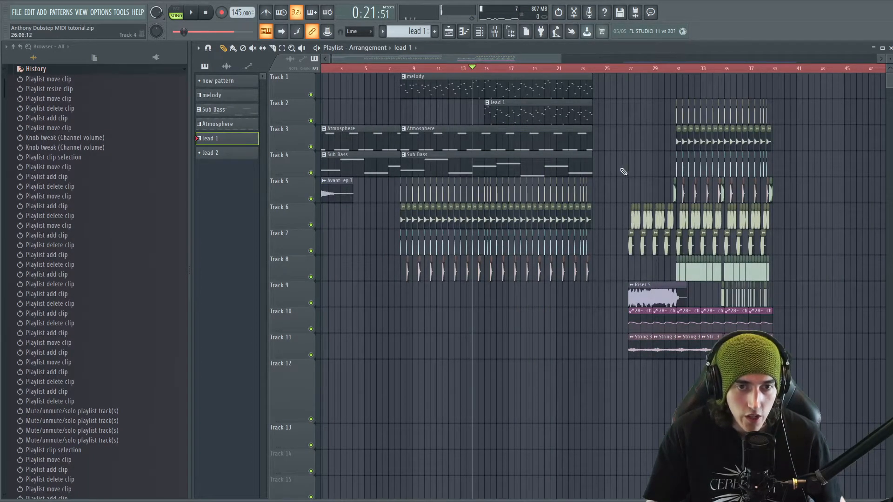
pyautogui.moveTo(834, 400); pyautogui.dragTo(611, 109)
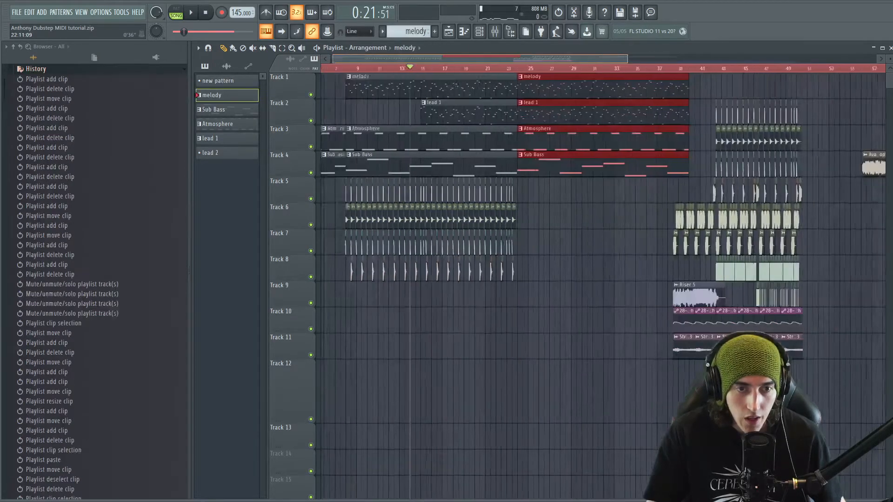
pyautogui.click(498, 297)
pyautogui.scroll(4, 503, 69)
pyautogui.moveTo(502, 59); pyautogui.dragTo(543, 44)
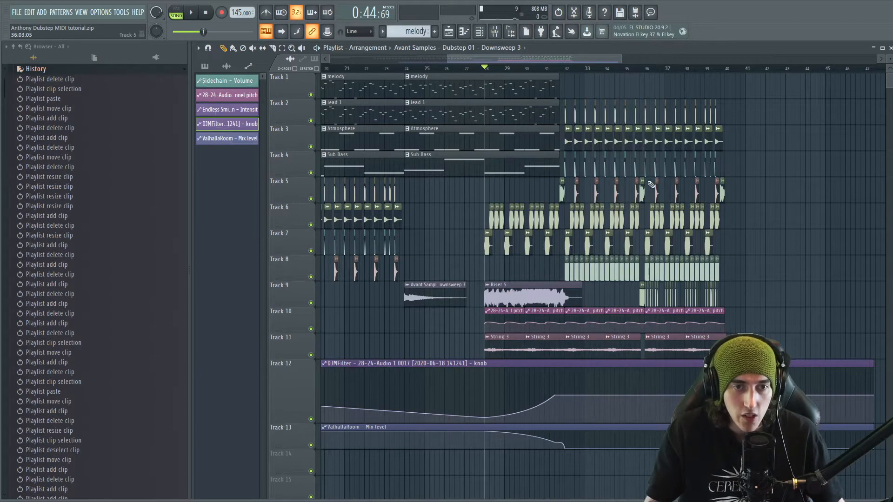
# - Shift the whole arrangement down four tracks and return the melody, lead 1, Atmosphere and Sub Bass clips to Tracks 1 to 4
pyautogui.hotkey('ctrl', 'a')
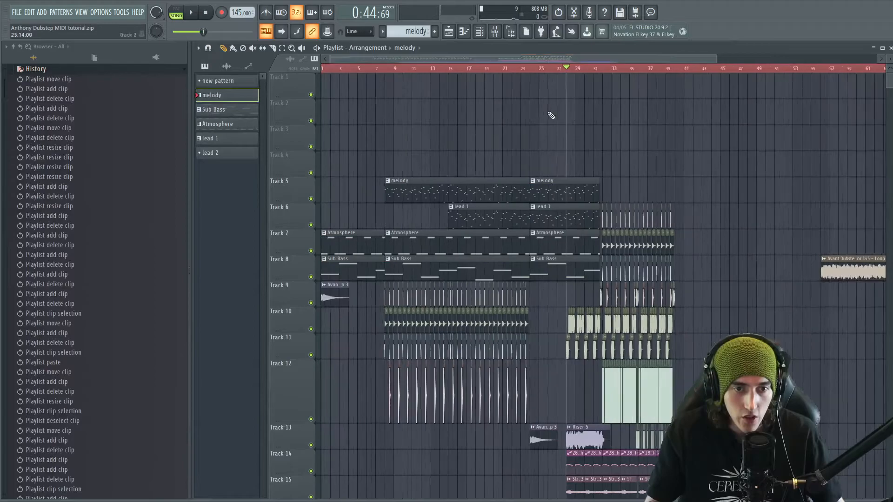
pyautogui.moveTo(600, 282); pyautogui.dragTo(320, 179)
pyautogui.moveTo(330, 253); pyautogui.dragTo(323, 123)
pyautogui.scroll(5, 563, 62)
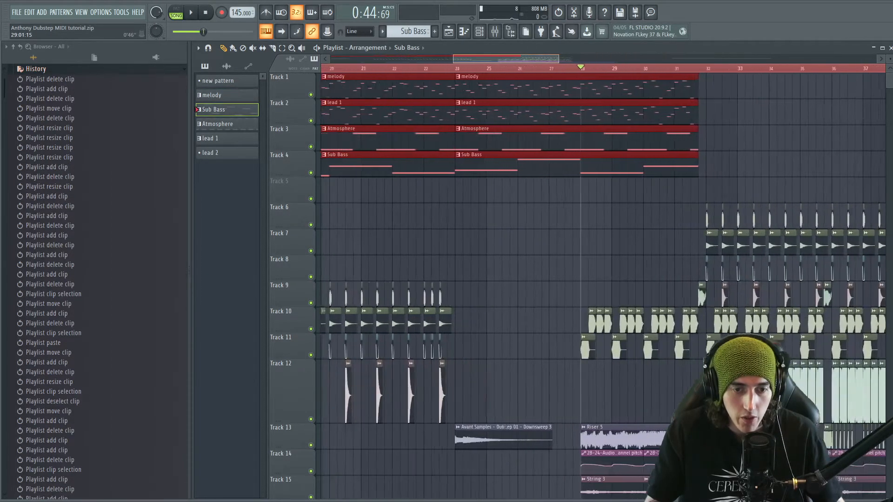
pyautogui.moveTo(556, 59); pyautogui.dragTo(569, 60)
pyautogui.click(550, 189)
pyautogui.rightClick(550, 189)
# - Shorten the melody, lead 1, Atmosphere and Sub Bass clips at bar 24 to one bar
pyautogui.moveTo(463, 59); pyautogui.dragTo(488, 67)
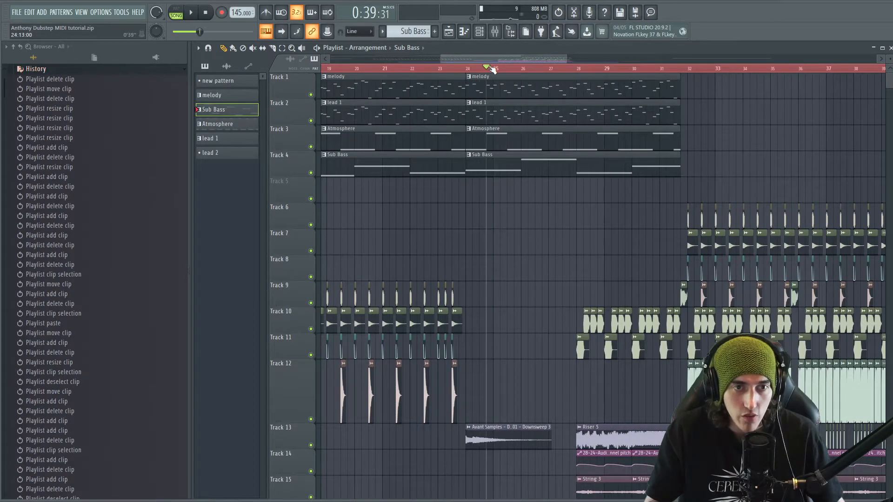
pyautogui.moveTo(625, 89); pyautogui.dragTo(496, 91)
pyautogui.scroll(1, 497, 90)
pyautogui.scroll(2, 465, 90)
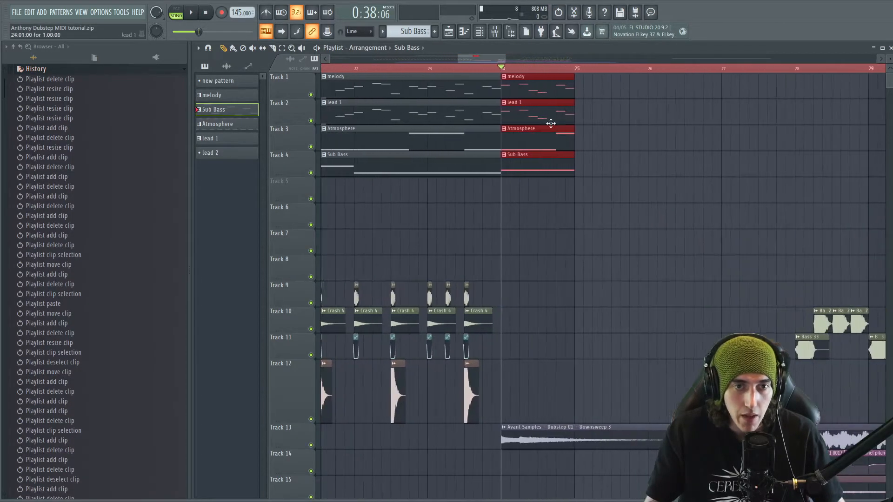
pyautogui.scroll(-2, 499, 66)
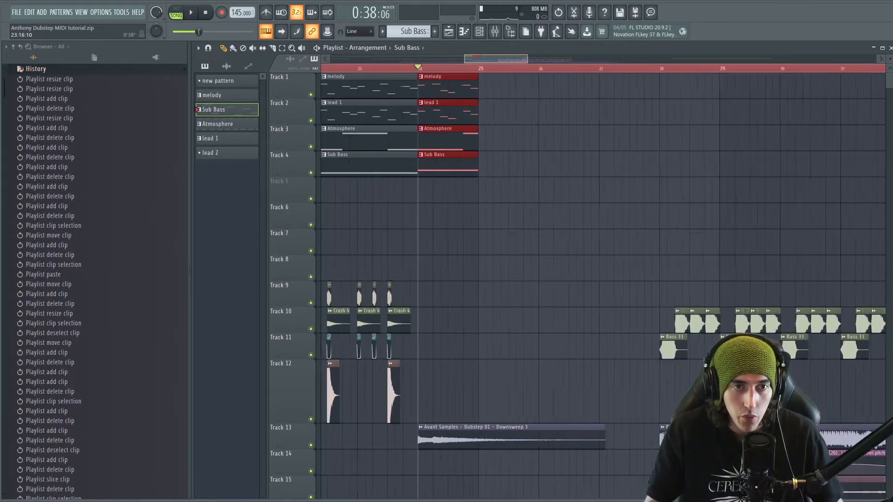
pyautogui.moveTo(437, 96); pyautogui.dragTo(387, 92)
pyautogui.hotkey('ctrl', 'z')
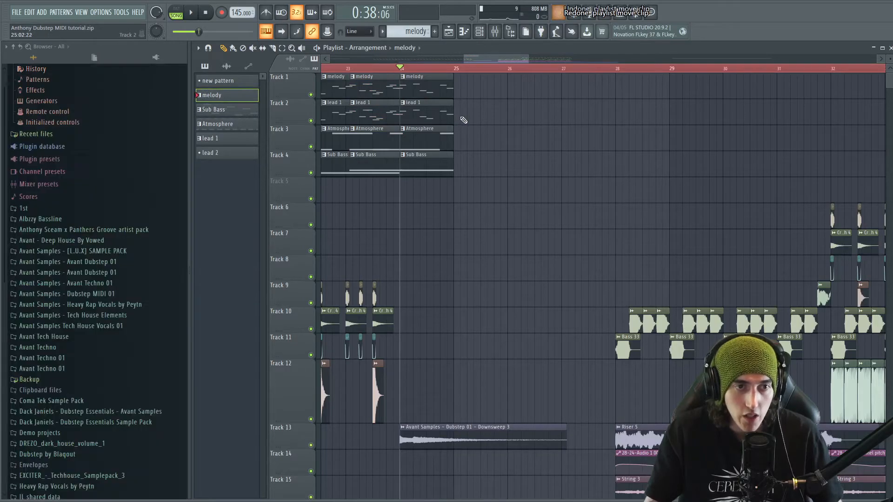
pyautogui.hotkey('ctrl', 'z')
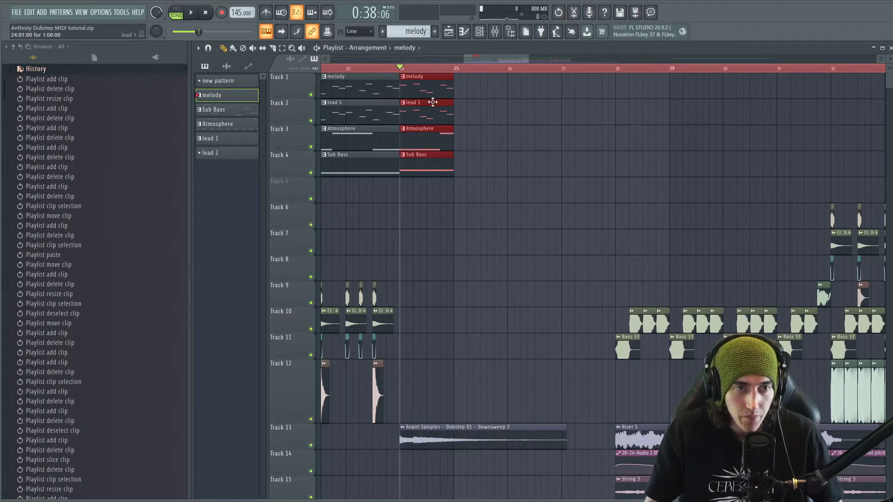
# - Copy the four one-bar clips from bar 24 to bar 25 and listen to the repeat
pyautogui.moveTo(433, 101); pyautogui.dragTo(492, 96)
pyautogui.moveTo(484, 59); pyautogui.dragTo(491, 34)
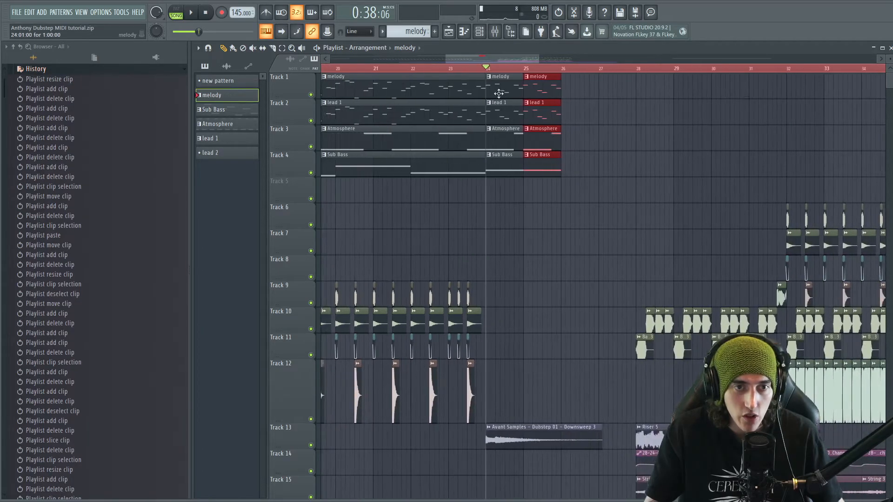
pyautogui.press('space')
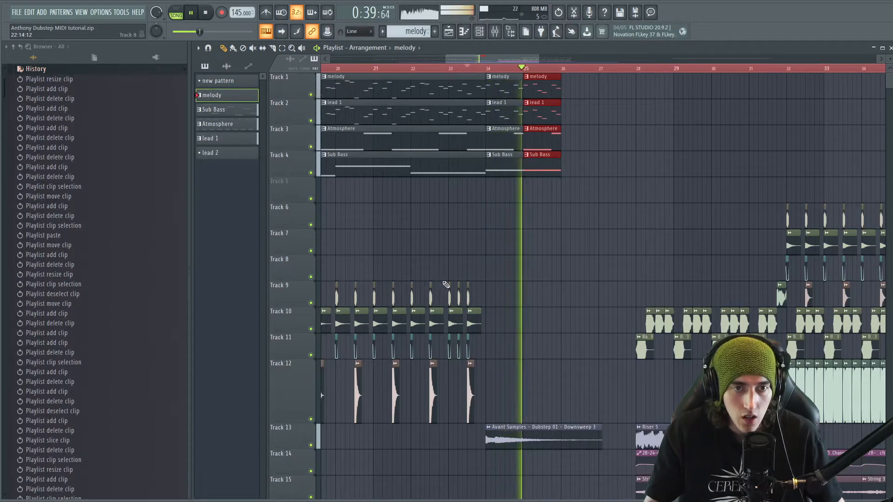
pyautogui.click(605, 150)
pyautogui.rightClick(606, 148)
pyautogui.press('space')
# - Cut the four clips at bar 24 to half a bar, duplicate them up to bar 26 and play the section
pyautogui.rightClick(558, 167)
pyautogui.moveTo(546, 204); pyautogui.dragTo(502, 91)
pyautogui.hotkey('ctrl', 'b')
pyautogui.moveTo(534, 169); pyautogui.dragTo(494, 87)
pyautogui.hotkey('ctrl', 'b')
pyautogui.scroll(3, 485, 255)
pyautogui.press('space')
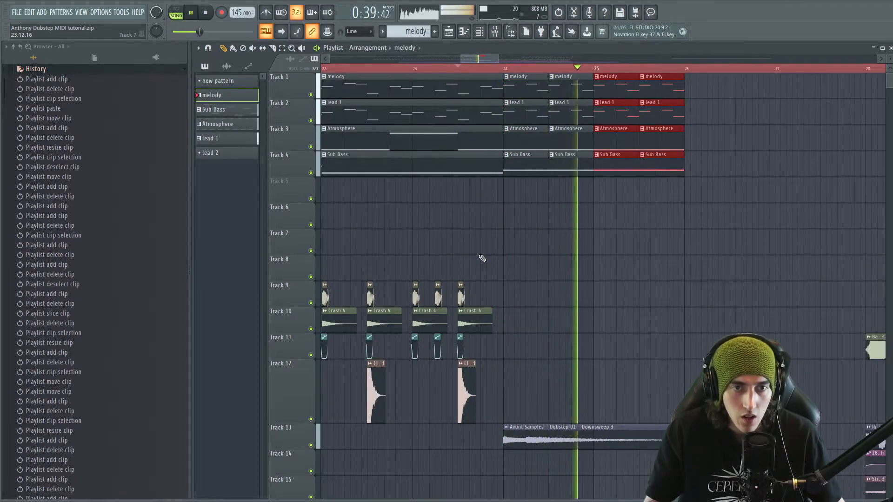
pyautogui.moveTo(487, 59); pyautogui.dragTo(496, 68)
pyautogui.press('space')
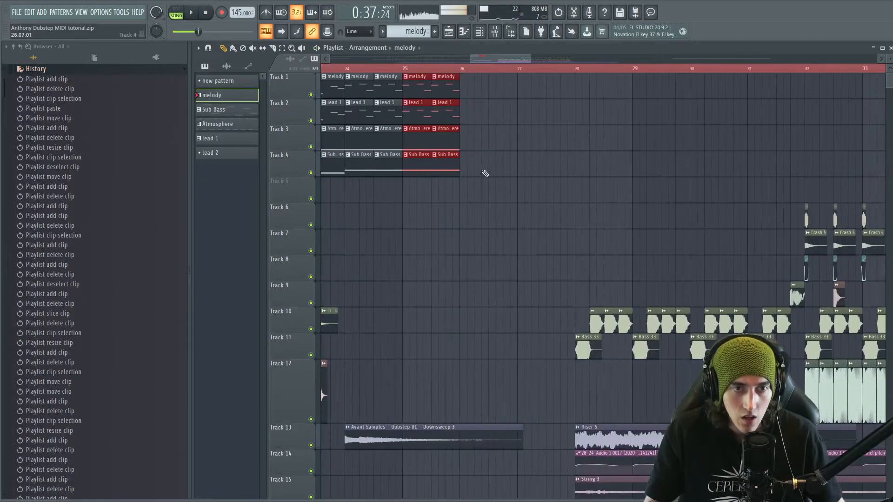
# - Repeat the half-bar clips up to bar 28 and continue with quarter-bar melody and lead 1 clips over Sub Bass #2 towards bar 32
pyautogui.click(482, 170)
pyautogui.rightClick(483, 170)
pyautogui.moveTo(474, 193); pyautogui.dragTo(456, 84)
pyautogui.hotkey('ctrl', 'c')
pyautogui.hotkey('ctrl', 'v')
pyautogui.scroll(4, 493, 76)
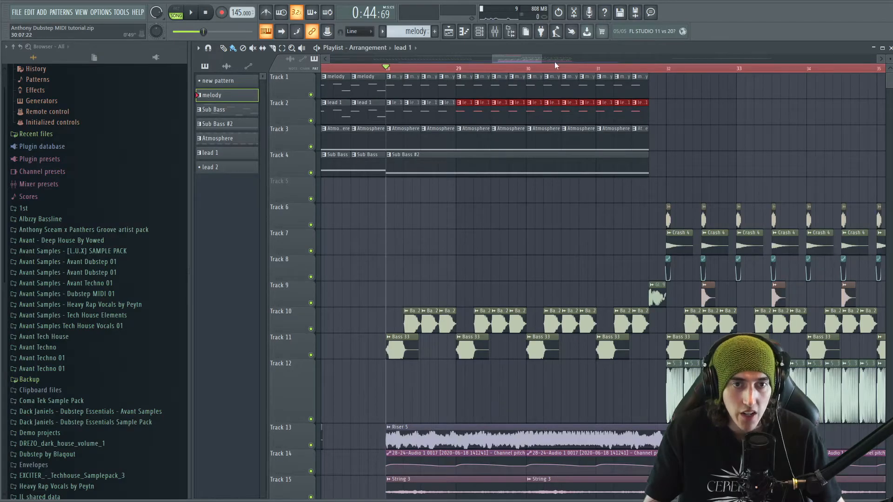
pyautogui.scroll(-5, 554, 62)
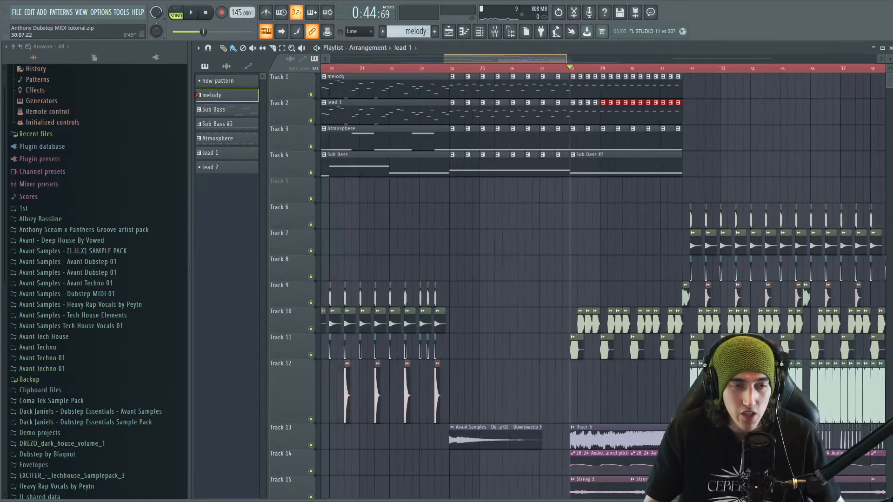
pyautogui.moveTo(557, 58); pyautogui.dragTo(533, 57)
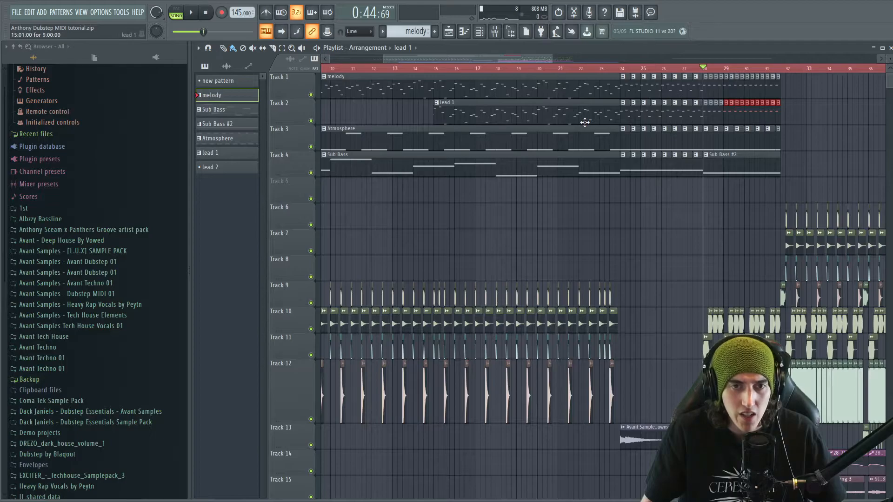
# - Play the build-up from bar 28 into the drop at bar 32
pyautogui.scroll(5, 545, 64)
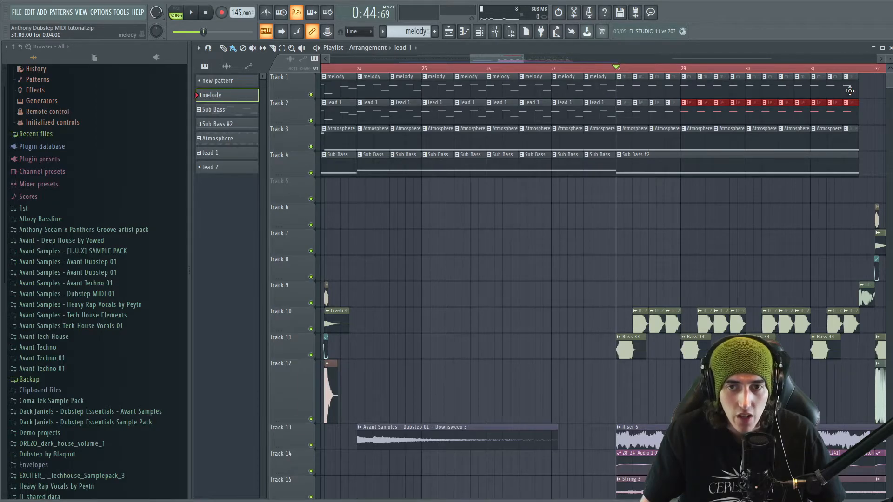
pyautogui.moveTo(513, 59); pyautogui.dragTo(531, 58)
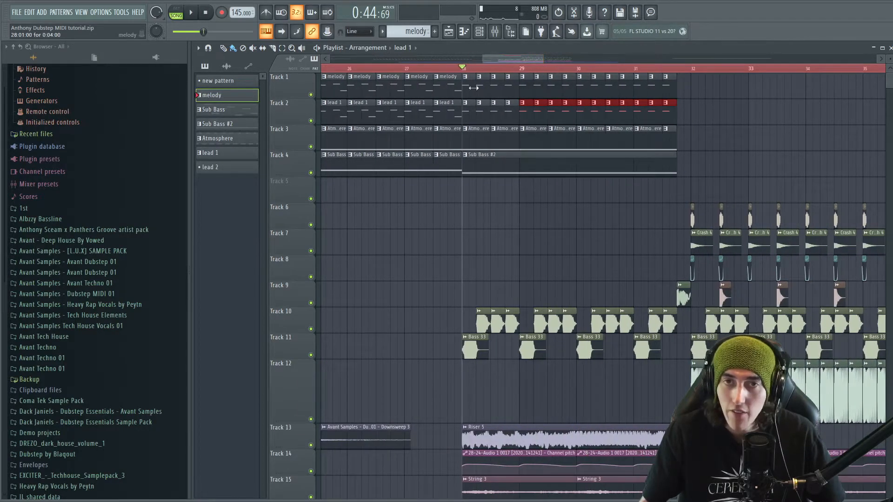
pyautogui.scroll(-3, 497, 70)
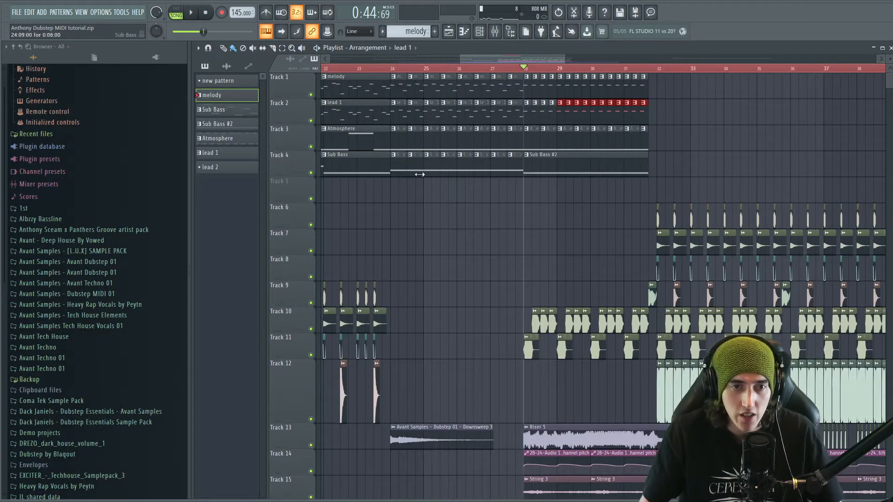
pyautogui.press('space')
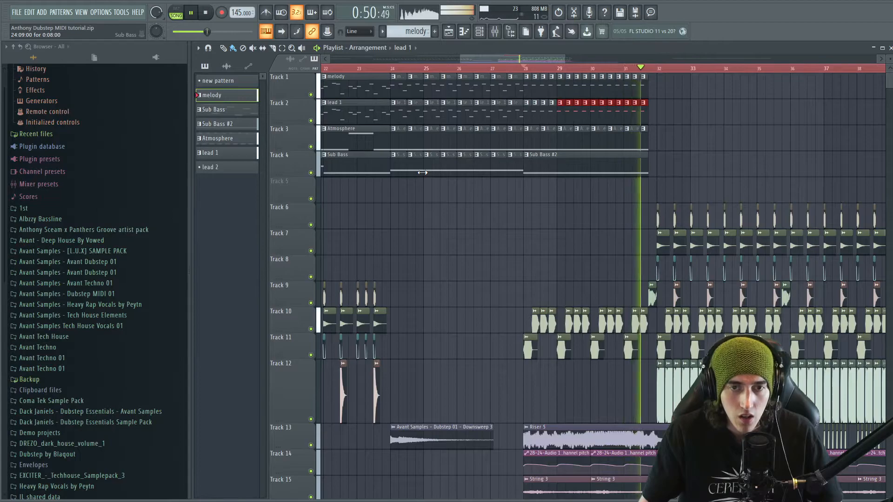
pyautogui.keyDown('ctrl'); pyautogui.click(772, 140); pyautogui.keyUp('ctrl')
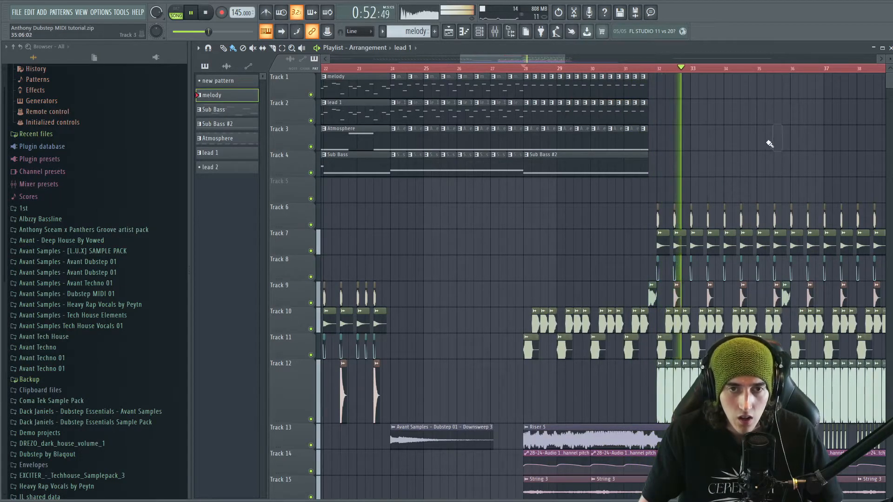
pyautogui.scroll(-4, 540, 61)
pyautogui.press('space')
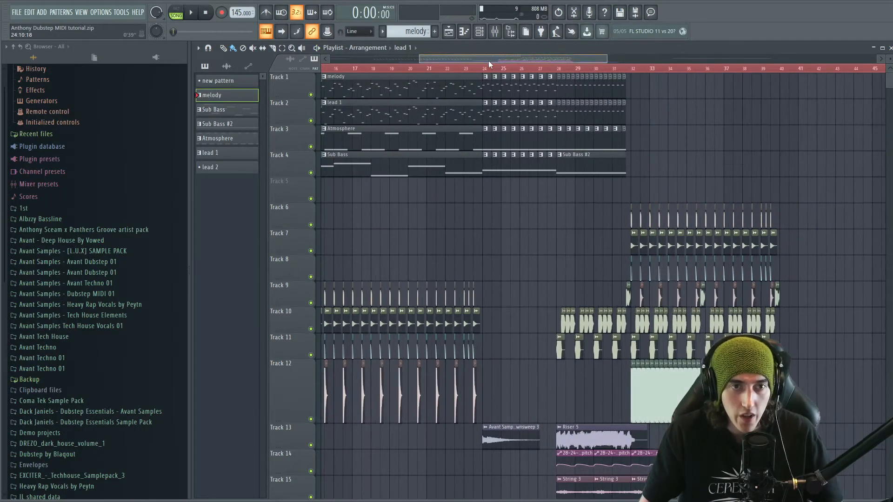
# - Place Kick 9 clips on Track 9 every quarter bar from bar 24 to 28, and every eighth of a bar up to bar 30
pyautogui.scroll(-1, 488, 60)
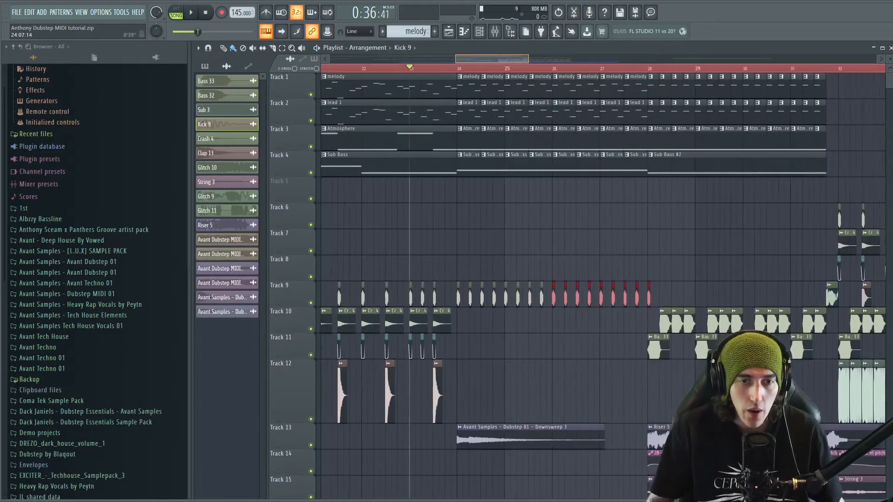
pyautogui.moveTo(477, 61)
pyautogui.mouseDown()
pyautogui.moveTo(482, 72)
pyautogui.moveTo(471, 71)
pyautogui.mouseUp()
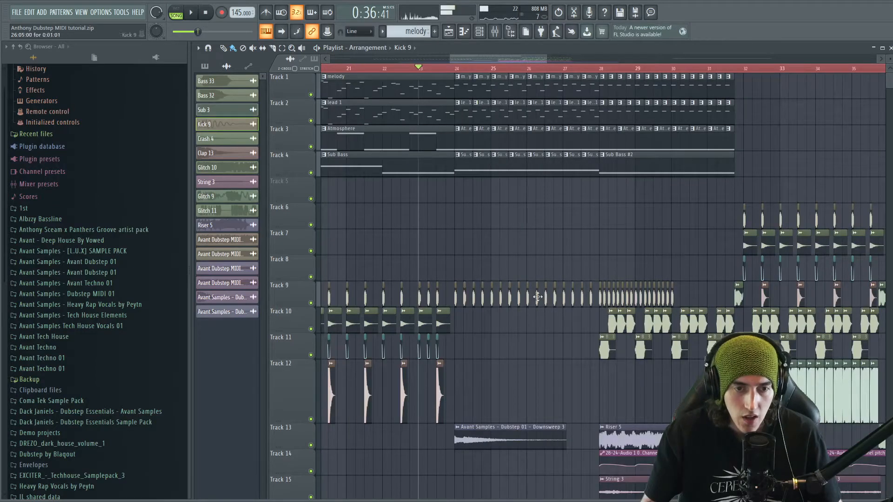
# - Delete the kicks after bar 26 and the pattern clips between bars 26 and 28, then move the quarter-bar section to bar 26, shortened to end before bar 28
pyautogui.moveTo(683, 300); pyautogui.dragTo(535, 291)
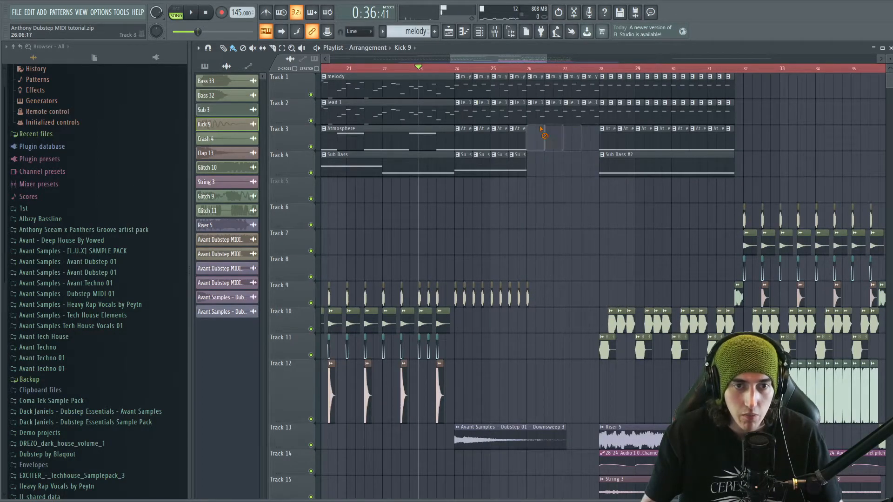
pyautogui.moveTo(541, 130); pyautogui.dragTo(588, 95)
pyautogui.moveTo(748, 173); pyautogui.dragTo(596, 87)
pyautogui.moveTo(688, 88); pyautogui.dragTo(616, 89)
pyautogui.click(645, 192)
pyautogui.rightClick(645, 192)
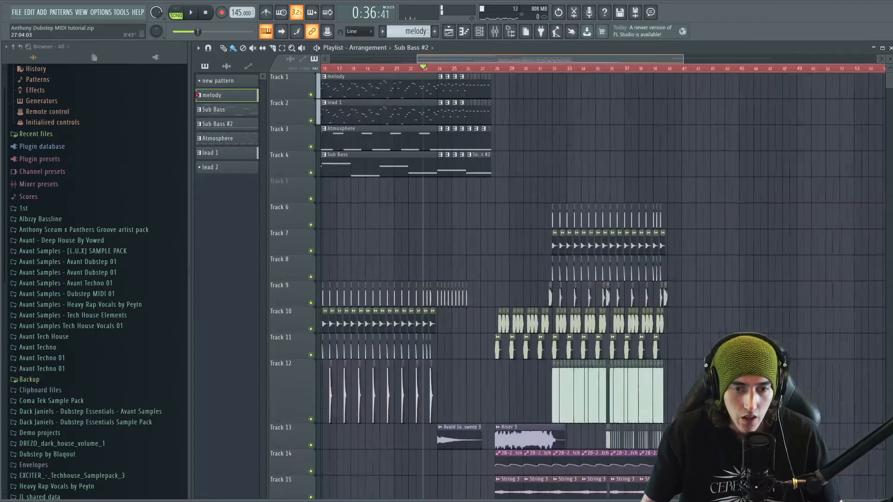
# - Remove the Downsweep 3 clip at bar 24 and move the bass, riser, string and drop clips four bars earlier to start there
pyautogui.scroll(-6, 633, 243)
pyautogui.moveTo(703, 433); pyautogui.dragTo(766, 385)
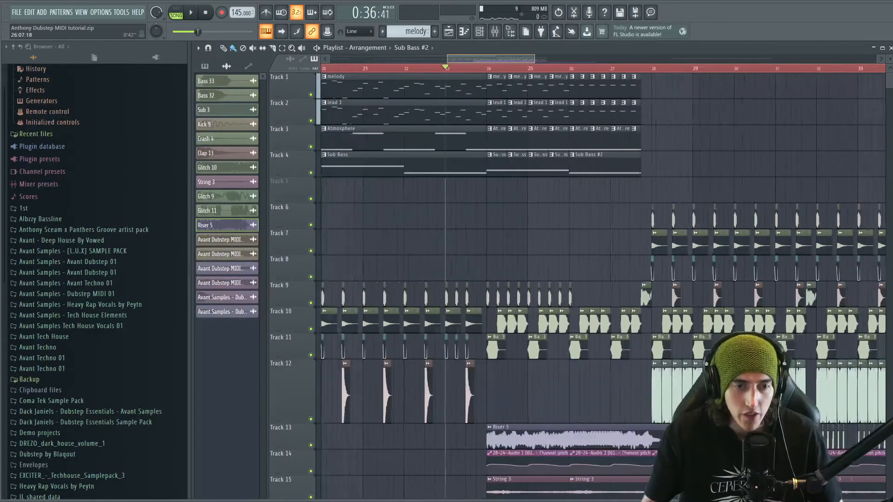
# - Add Kick 9 clips on Track 9 every eighth of a bar from bar 26 to bar 27
pyautogui.scroll(3, 511, 60)
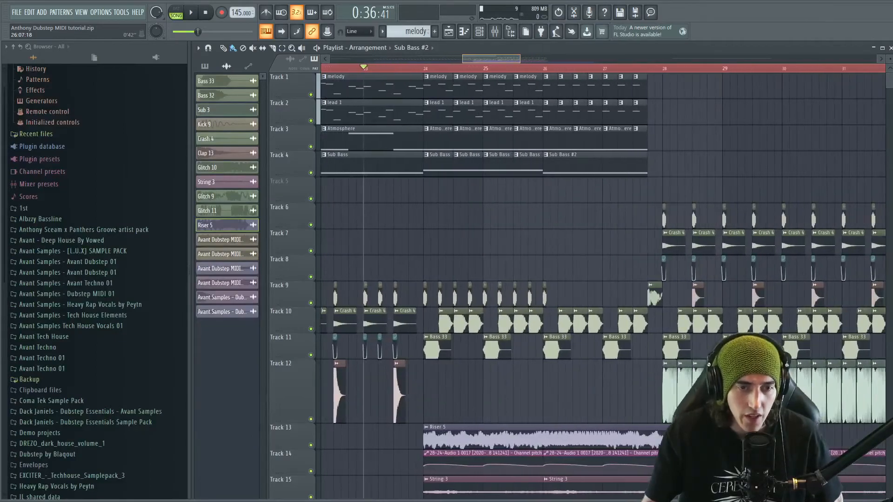
pyautogui.scroll(3, 510, 59)
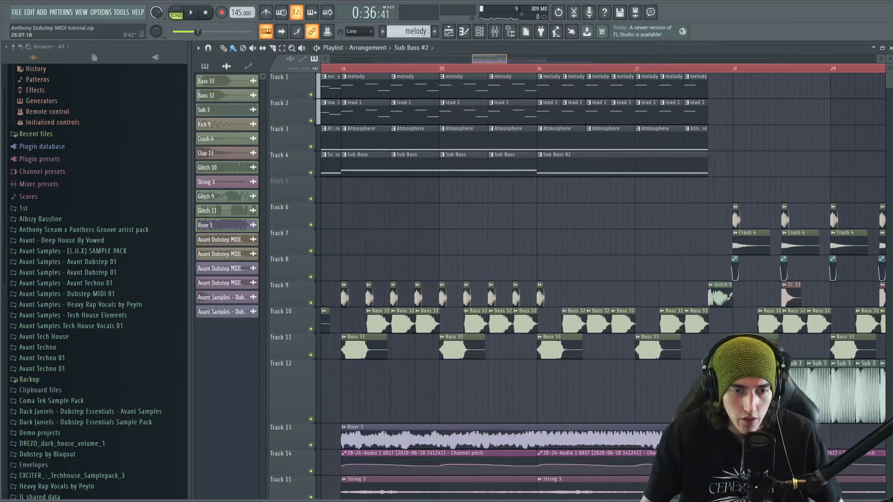
pyautogui.scroll(3, 556, 312)
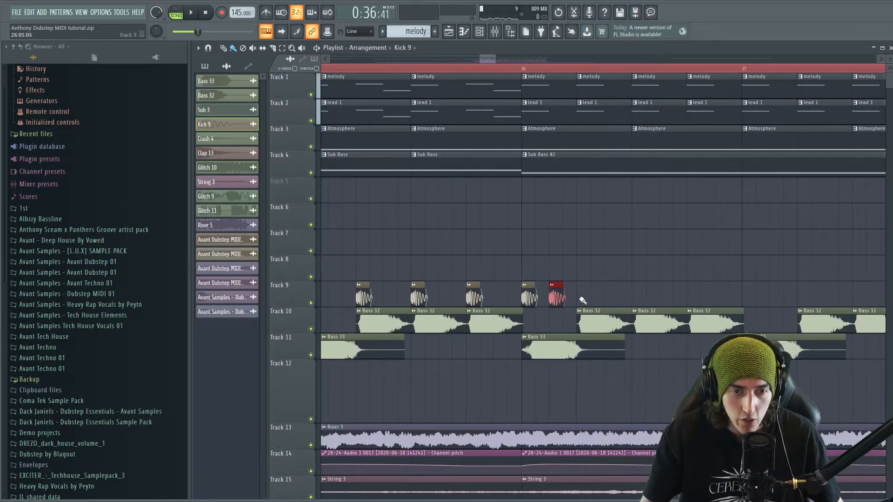
pyautogui.scroll(-2, 492, 57)
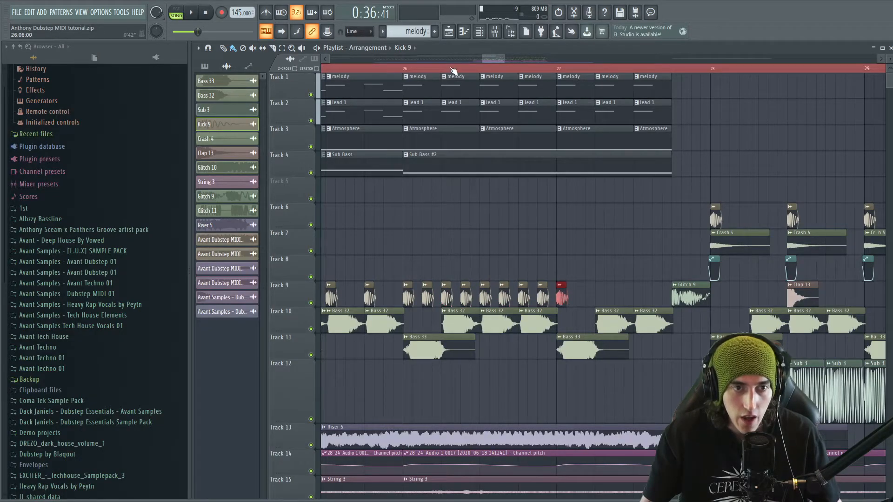
# - Add Kick 9 clips every sixteenth of a bar over the first quarter of bar 27 on Track 9
pyautogui.scroll(4, 529, 159)
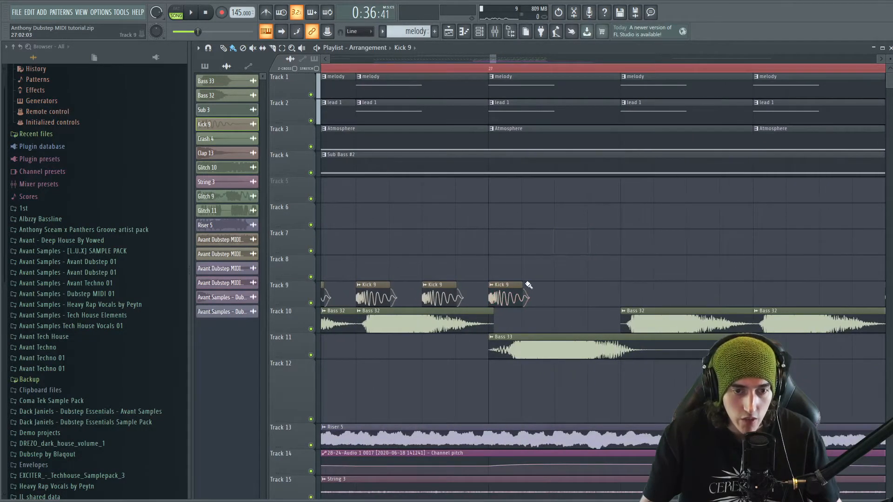
pyautogui.moveTo(571, 298); pyautogui.dragTo(543, 298)
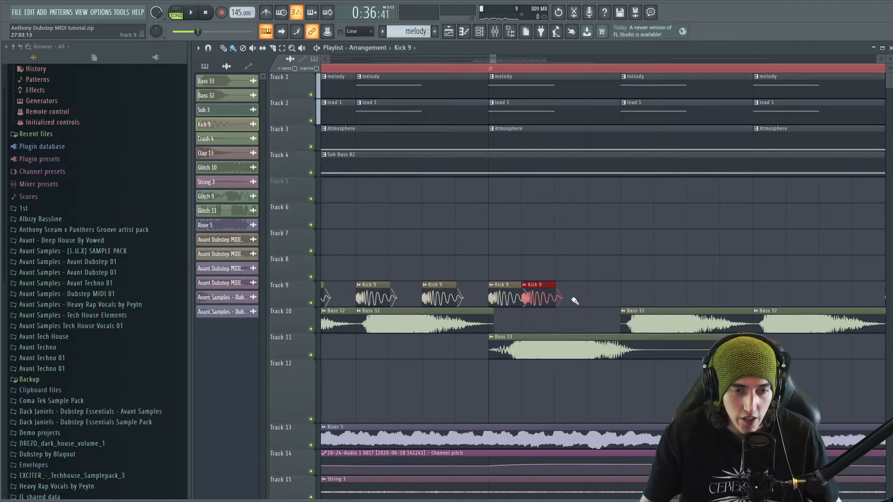
pyautogui.moveTo(575, 270); pyautogui.dragTo(634, 301)
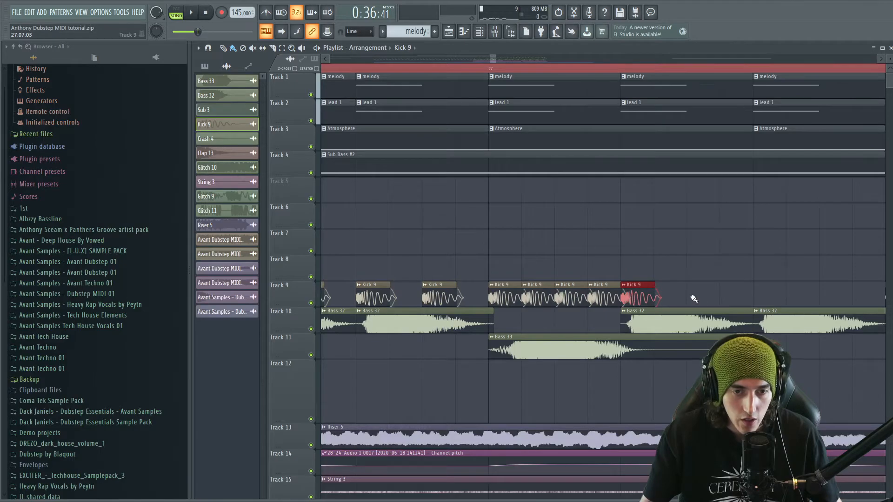
# - Play the build-up from about bar 23 to check the accelerating kicks
pyautogui.press('space')
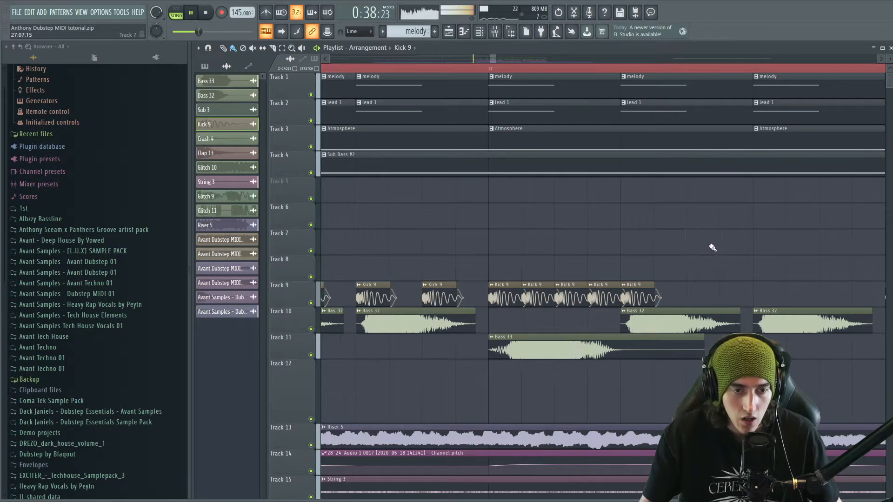
pyautogui.moveTo(496, 59); pyautogui.dragTo(515, 59)
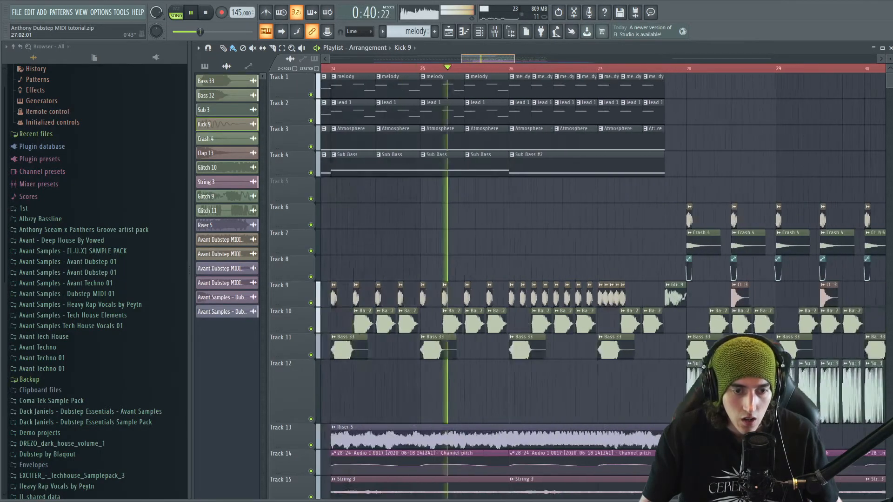
pyautogui.scroll(6, 777, 372)
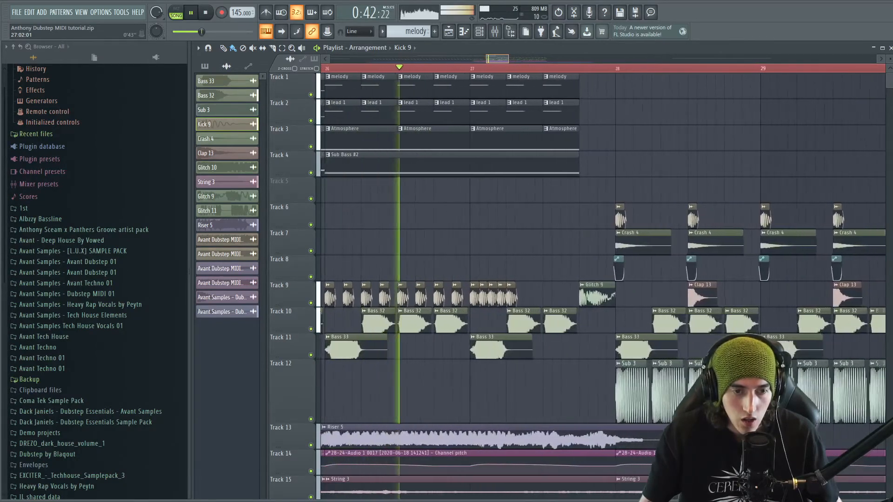
pyautogui.scroll(4, 585, 280)
pyautogui.press('space')
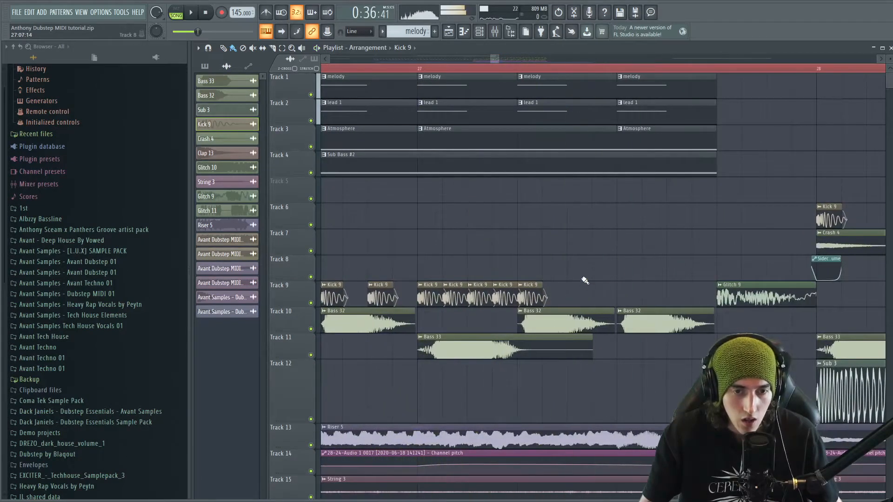
# - Move all intro and build-up Kick 9 clips from Track 9 up to Track 8
pyautogui.moveTo(571, 300); pyautogui.dragTo(432, 294)
pyautogui.moveTo(497, 59); pyautogui.dragTo(532, 59)
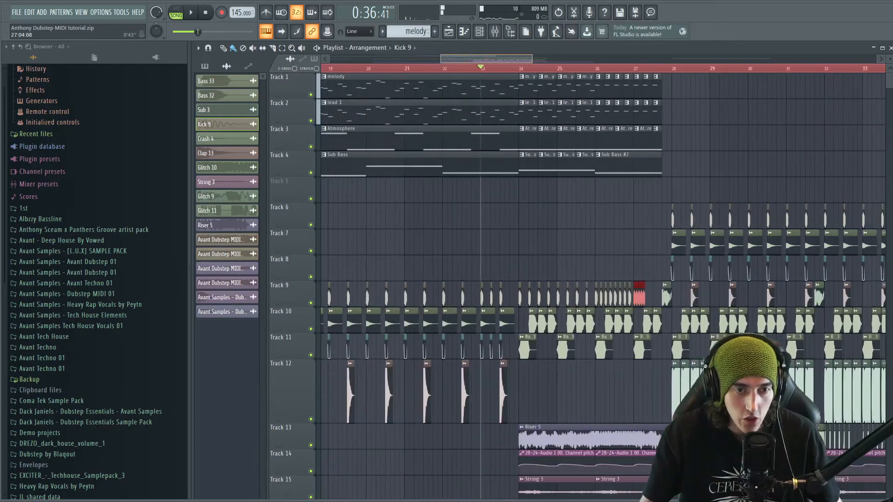
pyautogui.moveTo(649, 288); pyautogui.dragTo(503, 267)
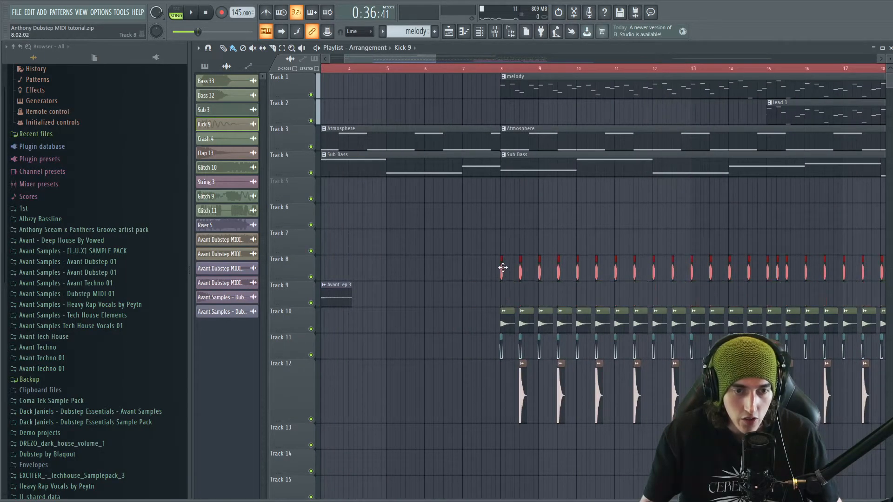
pyautogui.moveTo(424, 59); pyautogui.dragTo(523, 60)
pyautogui.scroll(-4, 558, 139)
pyautogui.scroll(10, 553, 140)
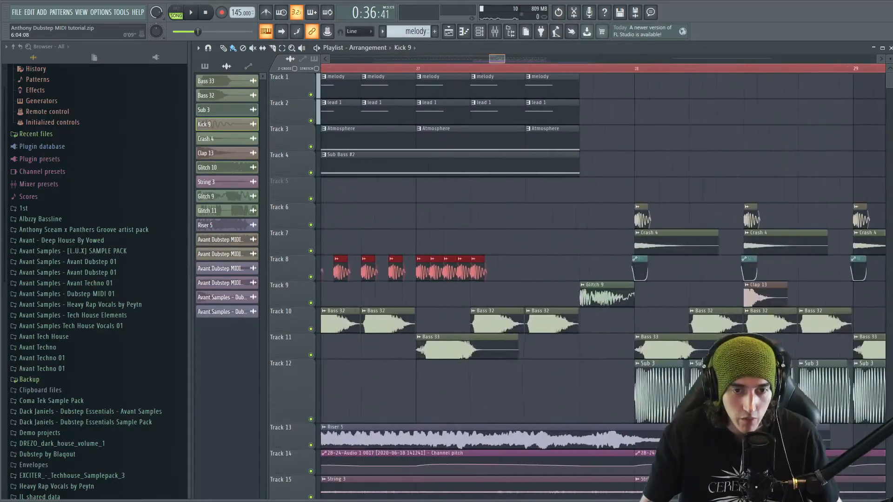
# - Extend the sixteenth-of-a-bar Kick 9 roll on Track 8 through bar 27 up to the Glitch 9 clip
pyautogui.click(485, 216)
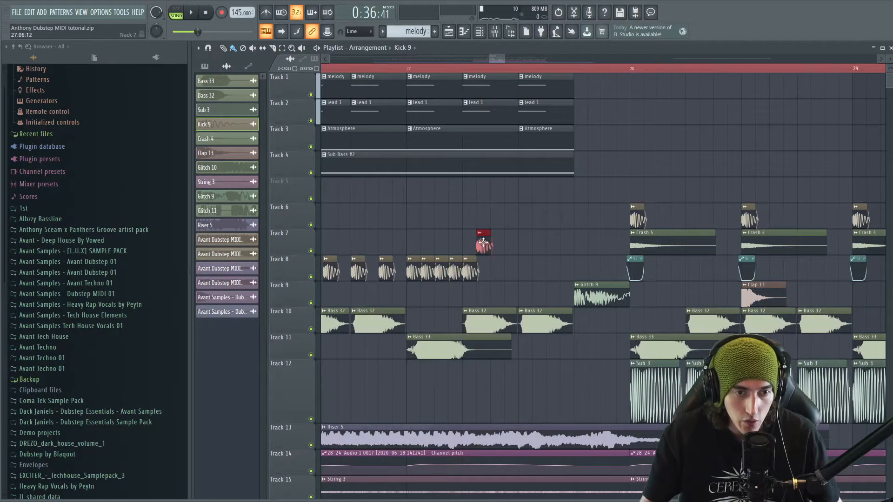
pyautogui.moveTo(480, 272)
pyautogui.mouseDown()
pyautogui.moveTo(408, 268)
pyautogui.moveTo(486, 269)
pyautogui.mouseUp()
pyautogui.click(544, 233)
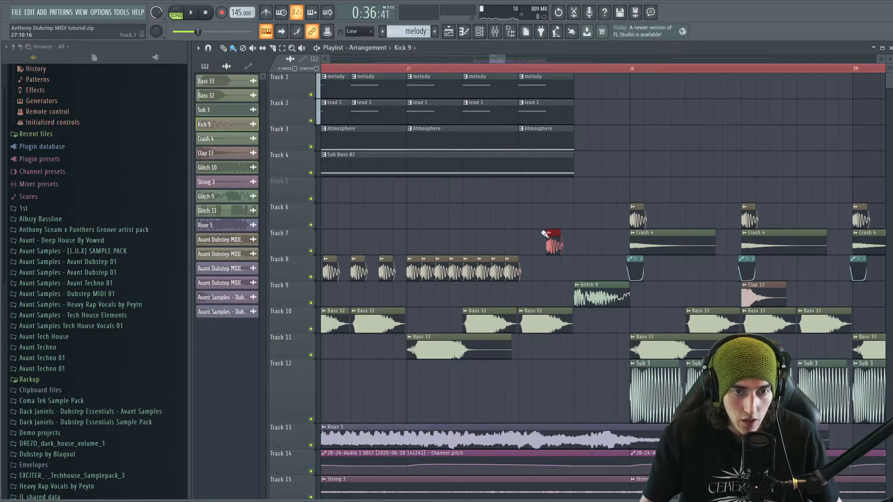
pyautogui.moveTo(553, 288); pyautogui.dragTo(527, 274)
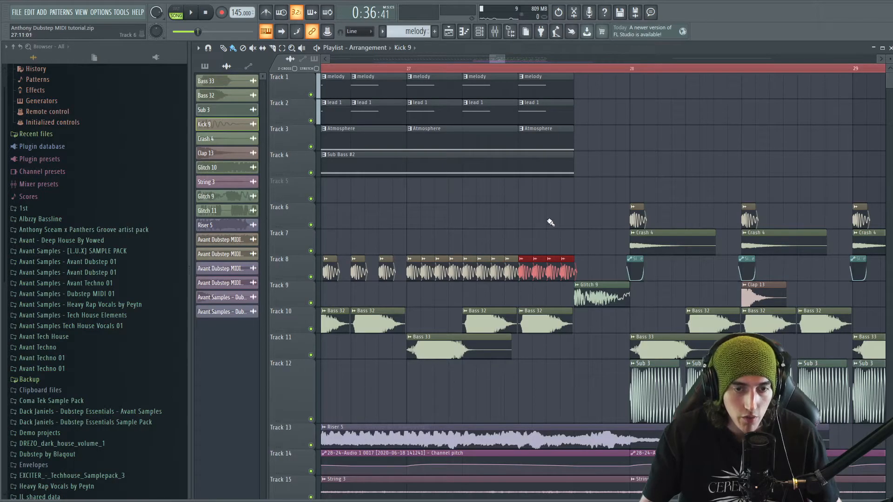
# - Play the finished build-up from just before bar 24 into the drop at bar 28
pyautogui.scroll(-10, 564, 107)
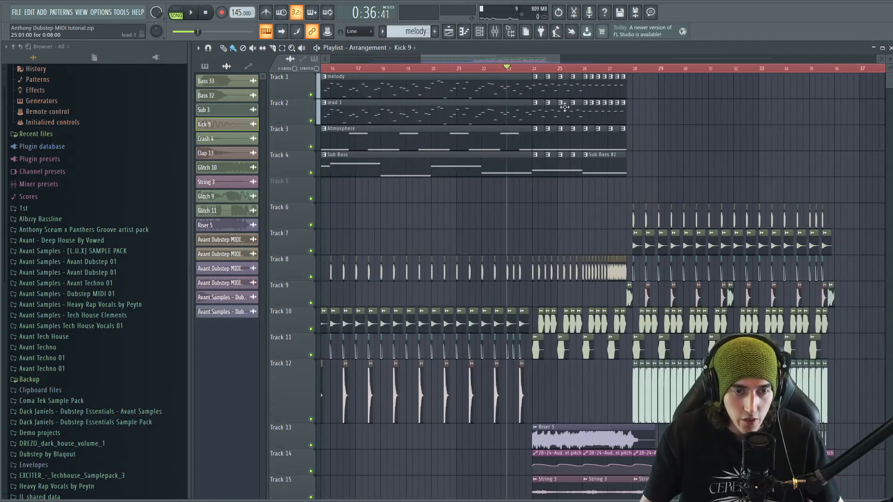
pyautogui.click(528, 70)
pyautogui.press('space')
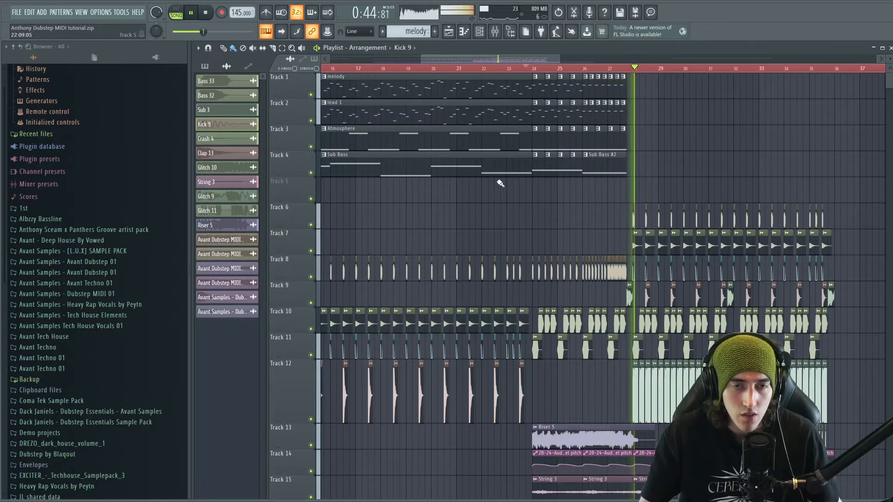
pyautogui.keyDown('ctrl'); pyautogui.scroll(-2, 718, 142); pyautogui.keyUp('ctrl')
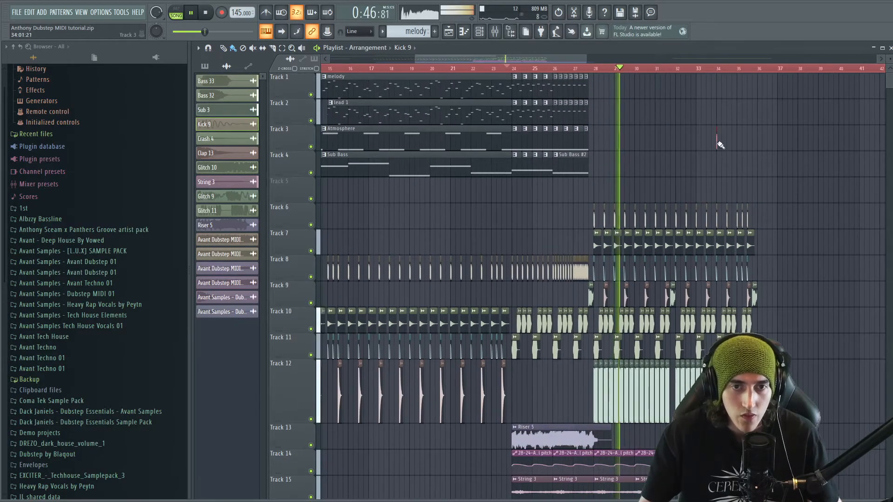
pyautogui.press('space')
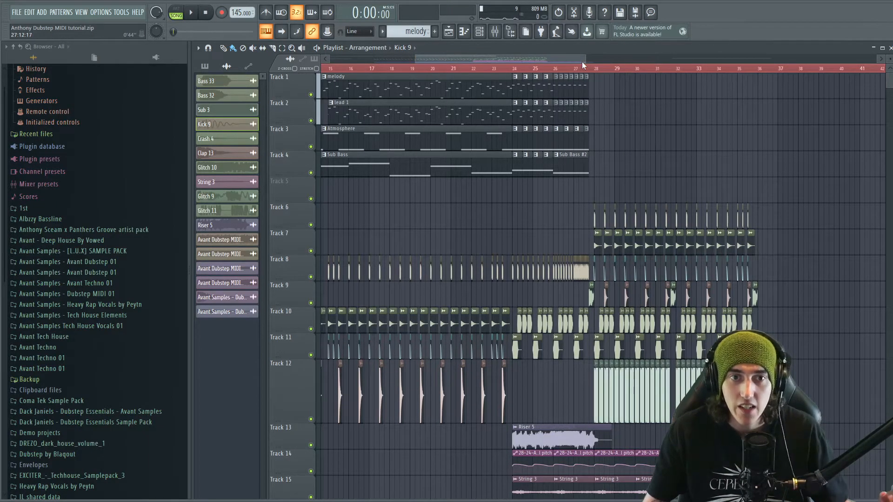
pyautogui.scroll(4, 584, 66)
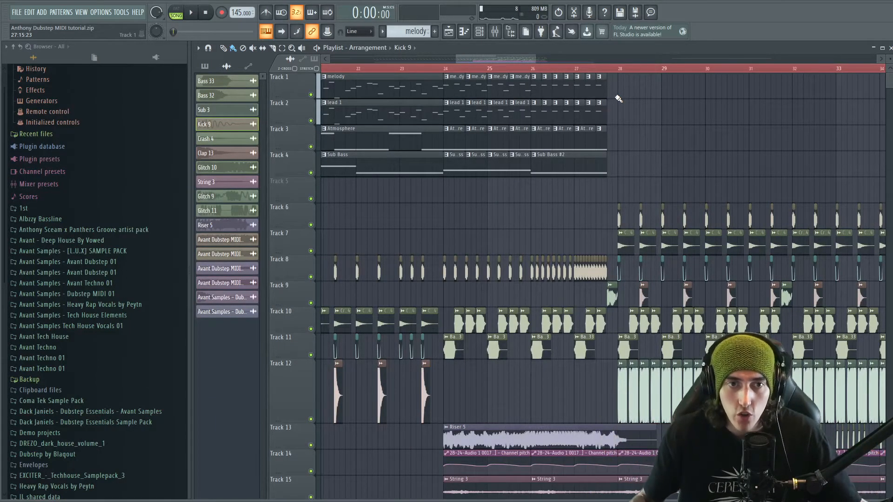
pyautogui.scroll(-6, 538, 69)
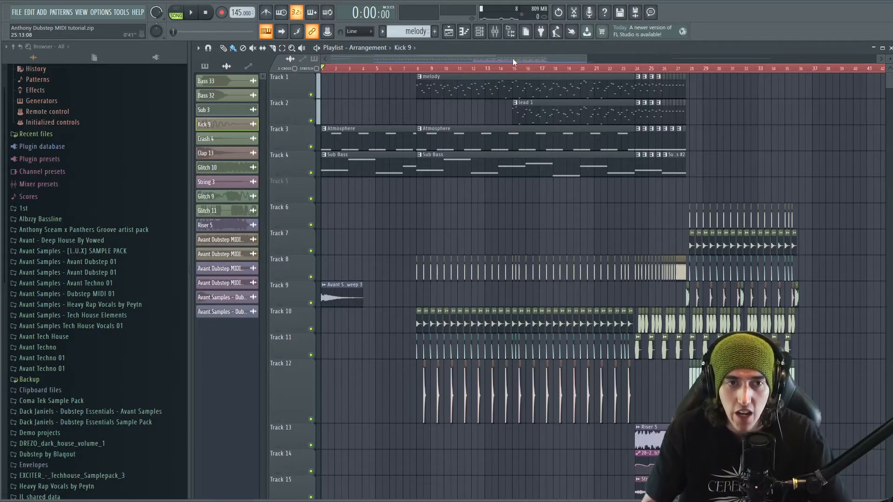
pyautogui.moveTo(513, 59); pyautogui.dragTo(509, 135)
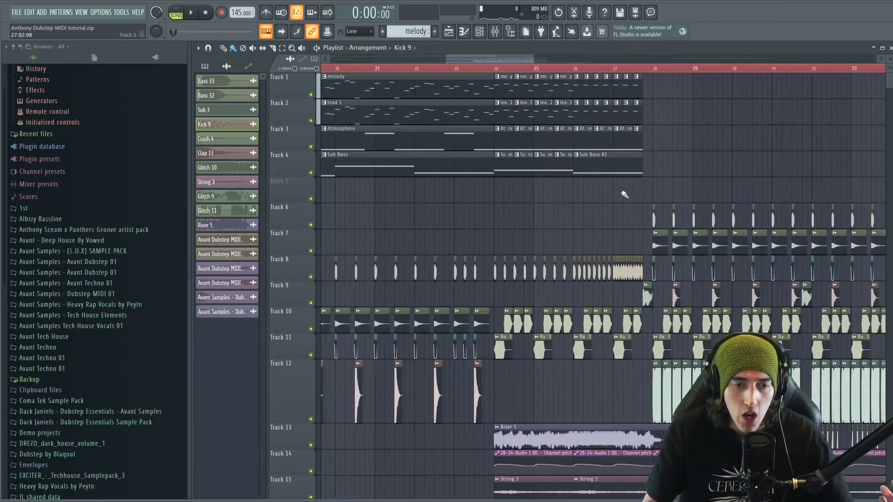
# - Examine the layered build-up clips, placing the playhead at their start on bar 24 and near their end in bar 27
pyautogui.scroll(-5, 600, 214)
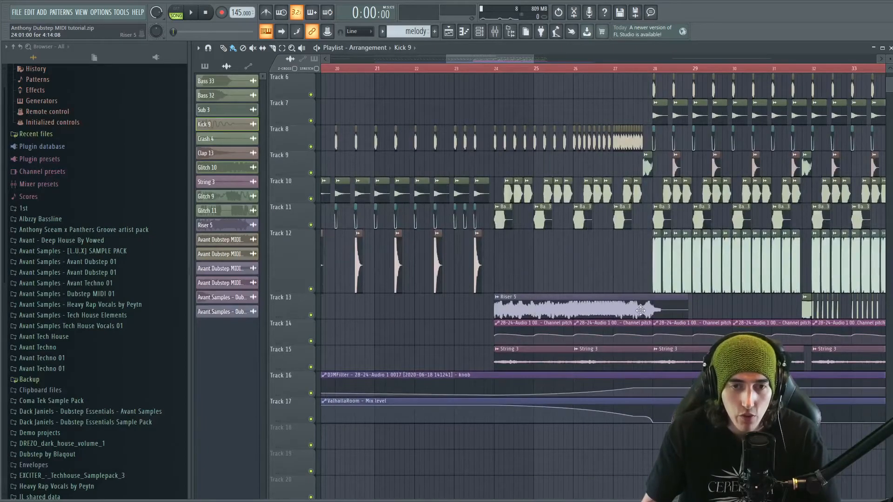
pyautogui.scroll(5, 639, 313)
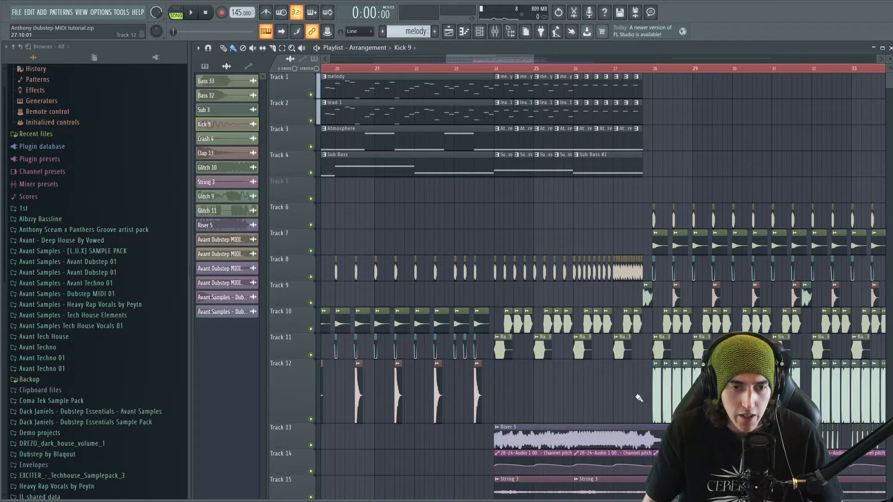
pyautogui.scroll(3, 515, 63)
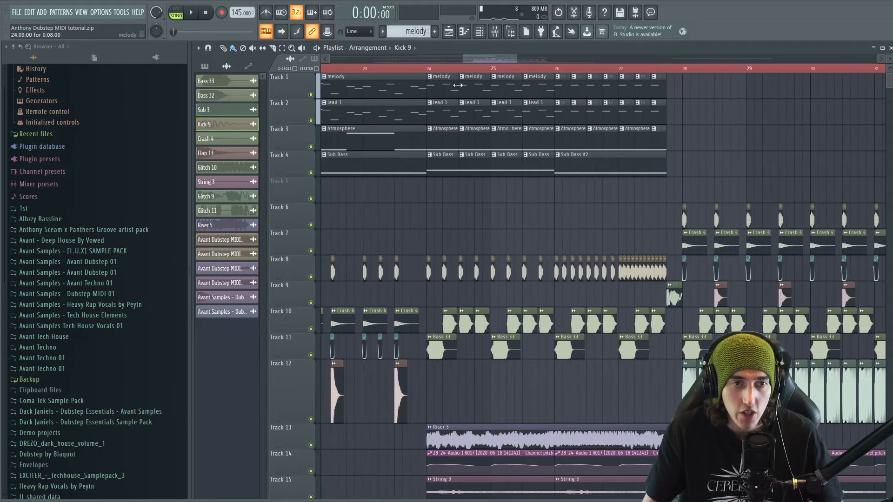
pyautogui.click(427, 68)
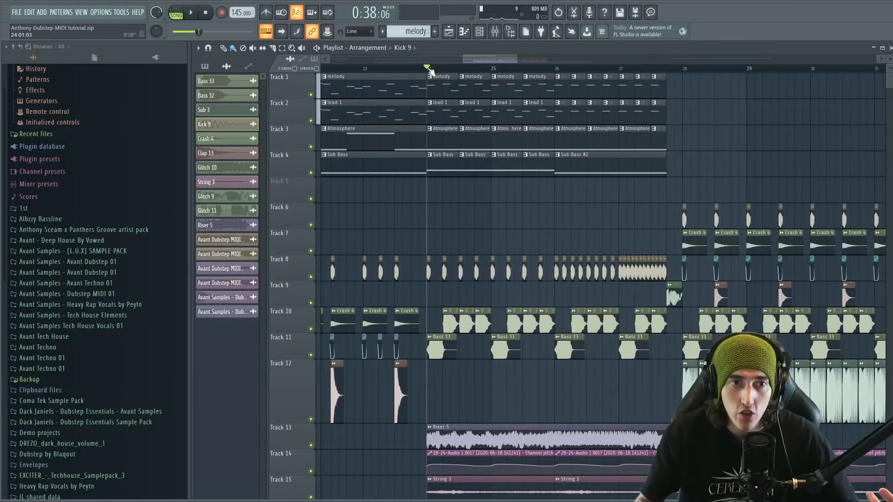
pyautogui.moveTo(426, 69)
pyautogui.mouseDown()
pyautogui.moveTo(366, 69)
pyautogui.moveTo(428, 67)
pyautogui.mouseUp()
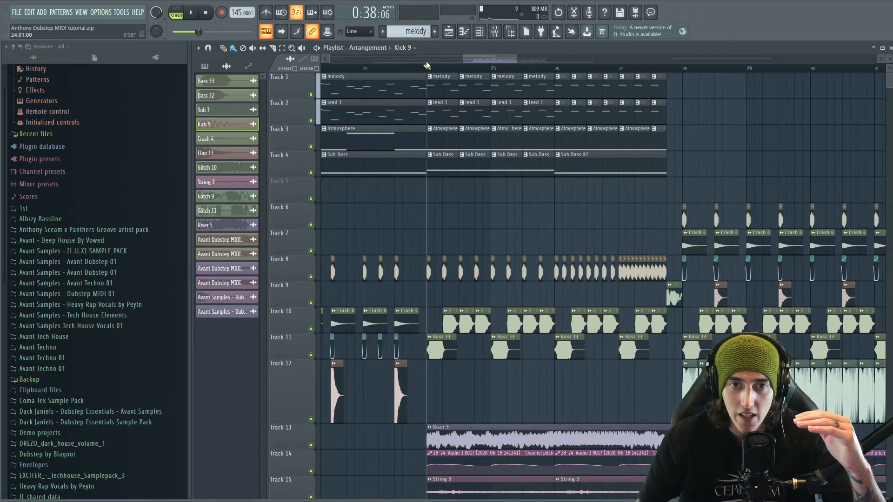
pyautogui.click(667, 69)
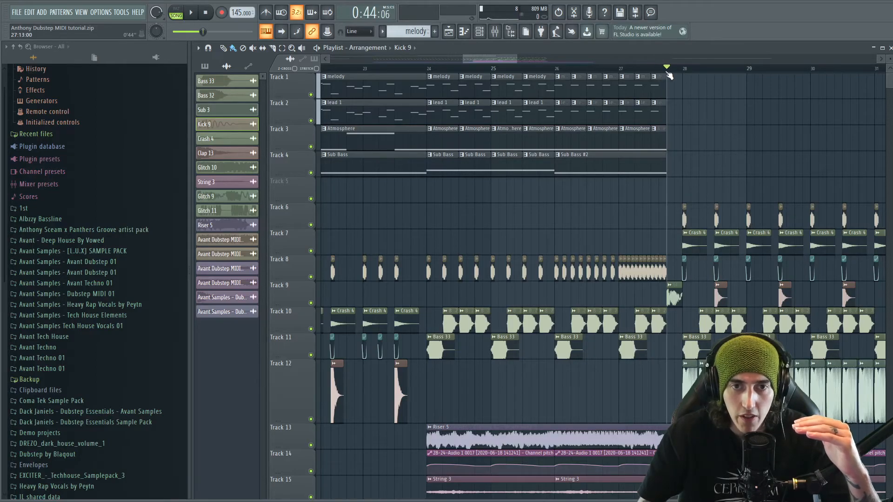
pyautogui.click(659, 68)
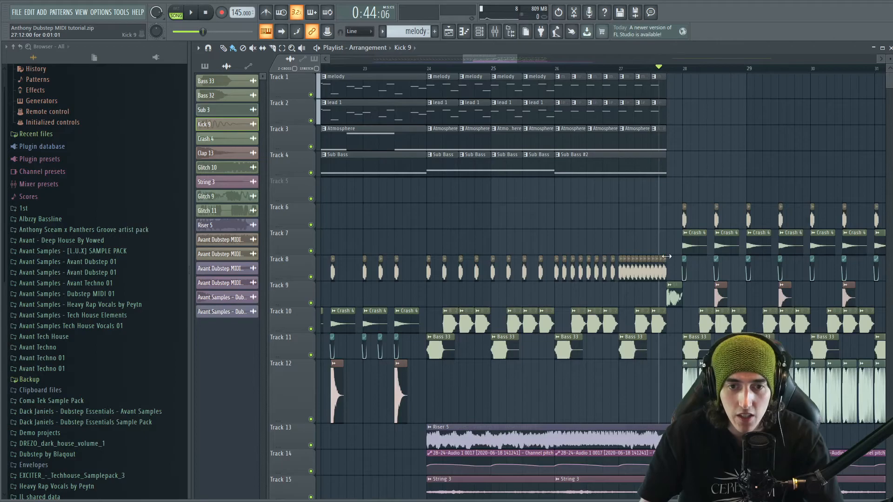
# - Increase the height of Tracks 16 and 17 to inspect the DJMFilter and ValhallaRoom automation, and return the playhead to bar 24
pyautogui.scroll(-5, 314, 292)
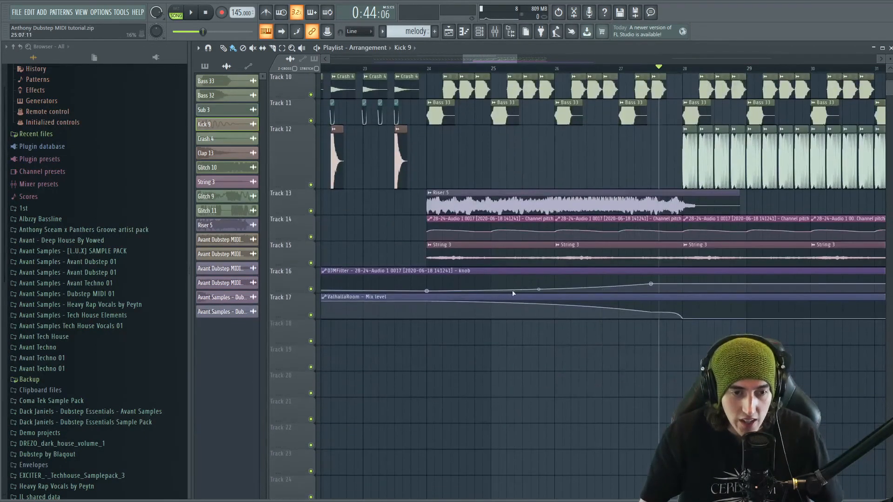
pyautogui.moveTo(308, 293); pyautogui.dragTo(298, 410)
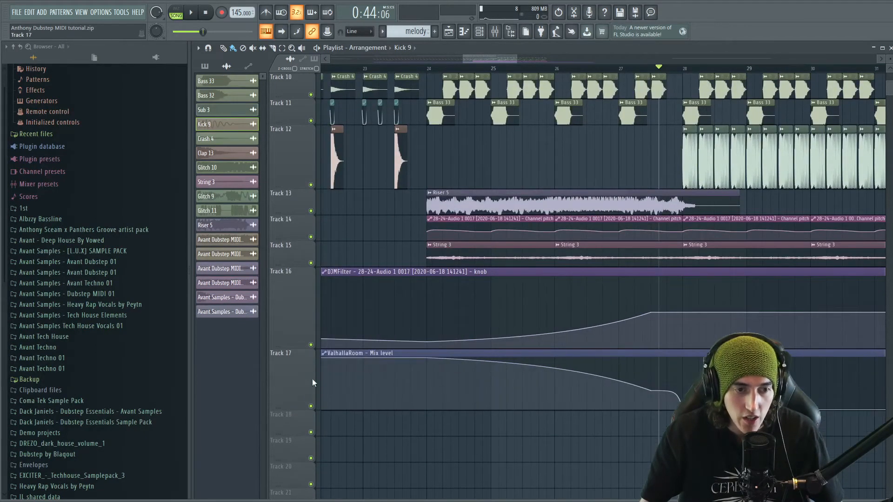
pyautogui.click(437, 74)
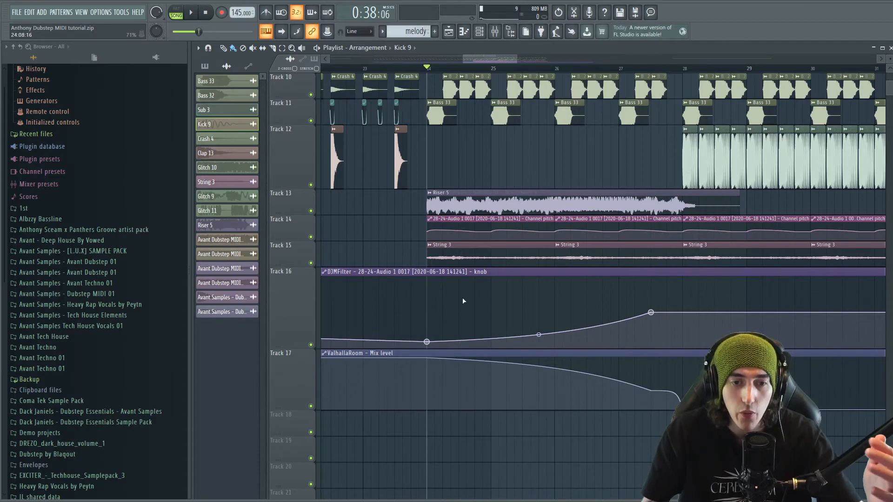
pyautogui.scroll(5, 559, 242)
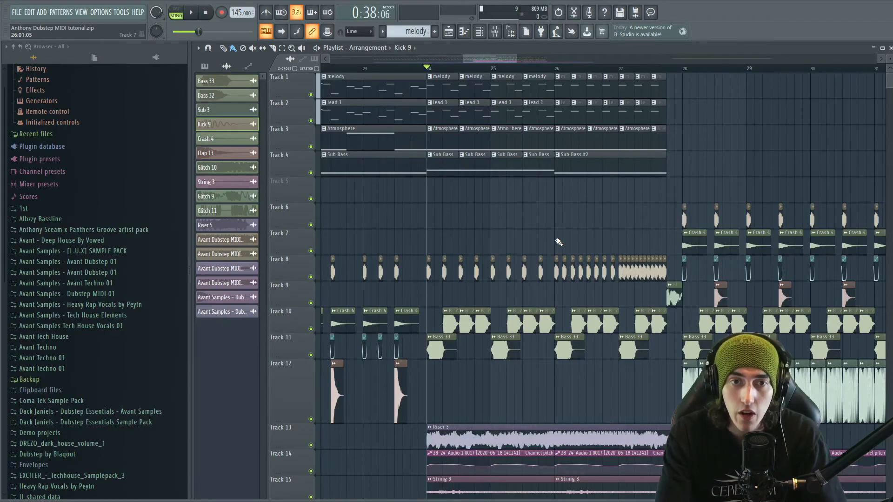
pyautogui.scroll(-5, 501, 68)
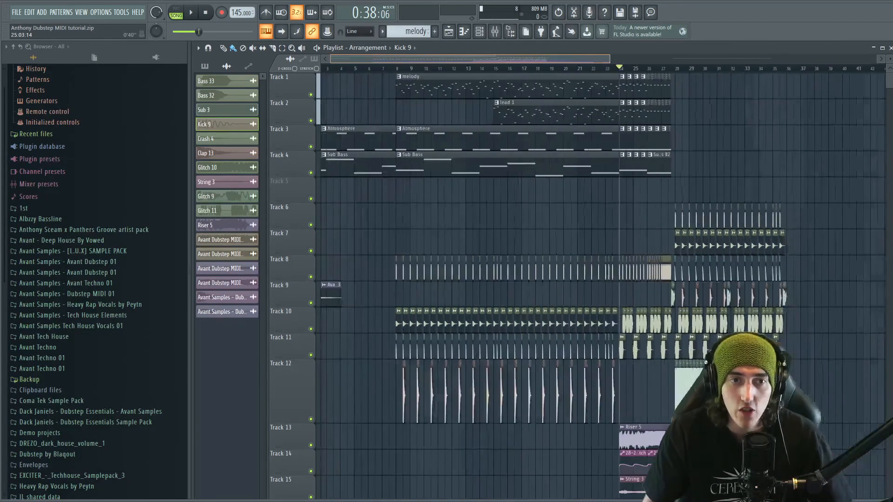